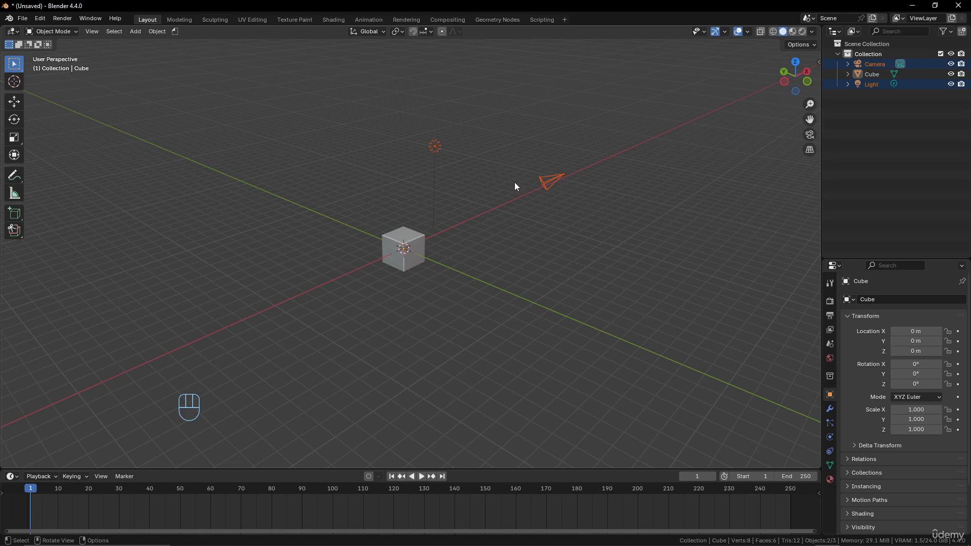
Delete the selected camera and light, and enlarge the timeline area.
key(x)
click(514, 182)
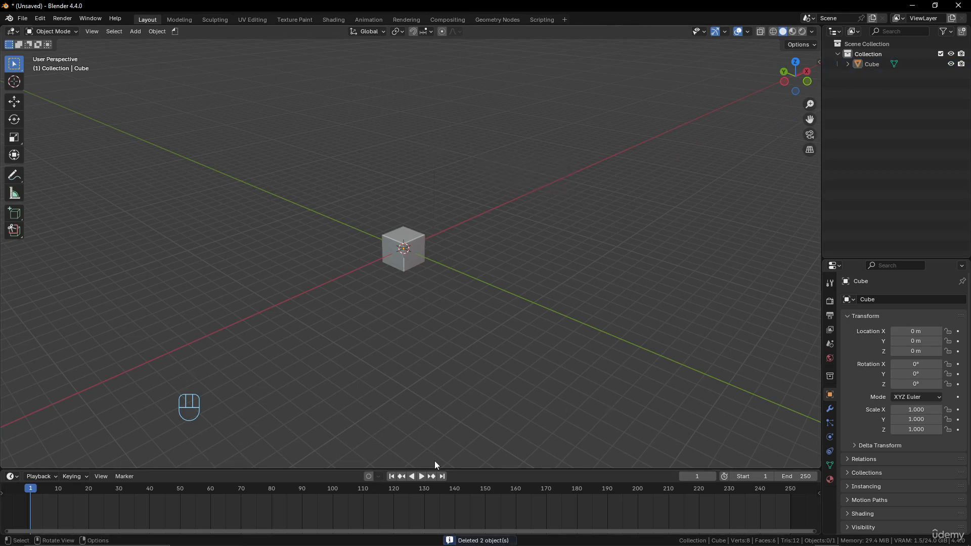
drag(271, 465, 271, 449)
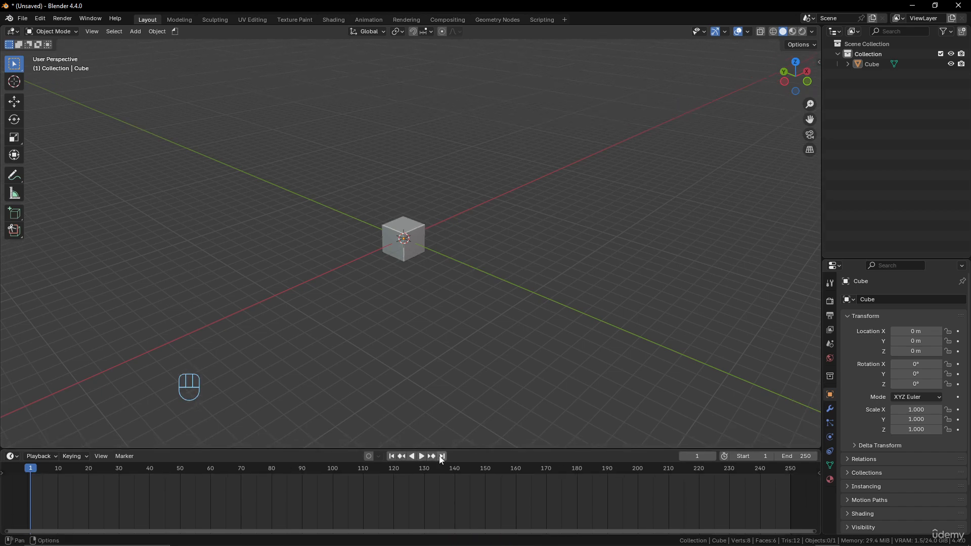
Play the animation, jump to the last frame, and return to frame 1.
click(420, 456)
click(411, 456)
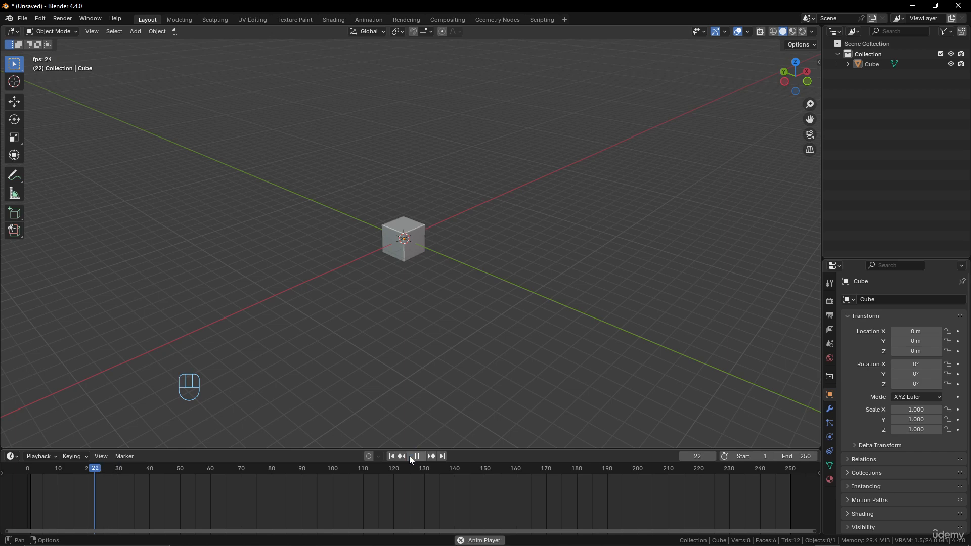
click(442, 456)
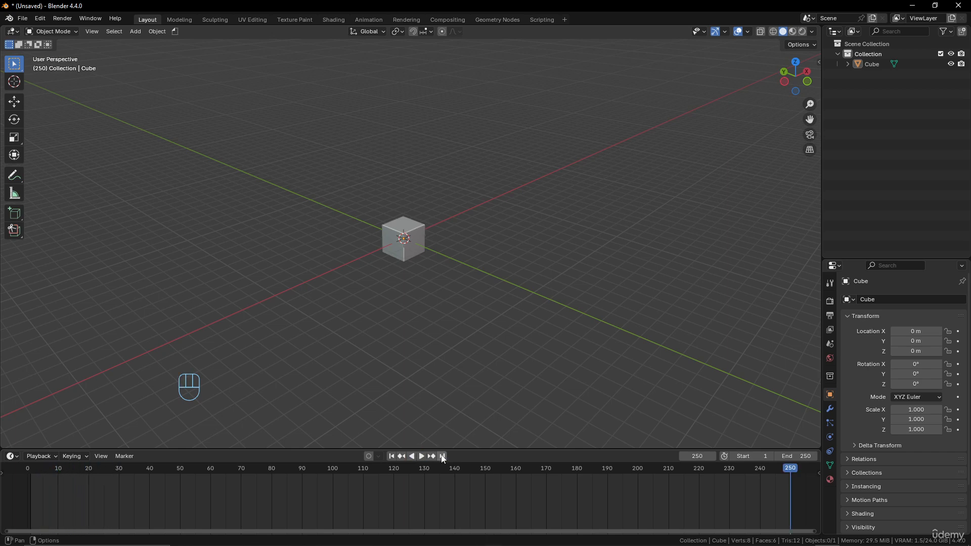
click(394, 457)
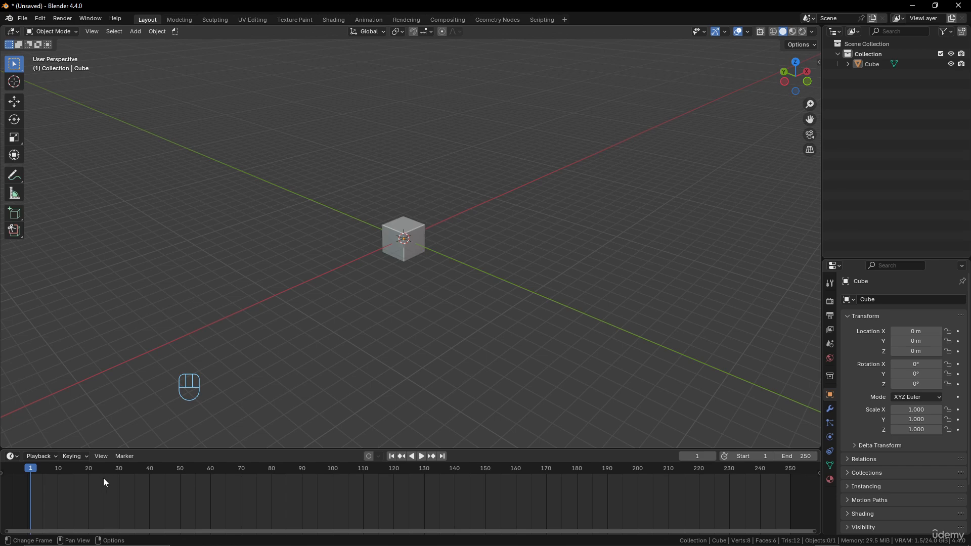
Show the scene's output properties with the frame rate and frame range.
click(830, 302)
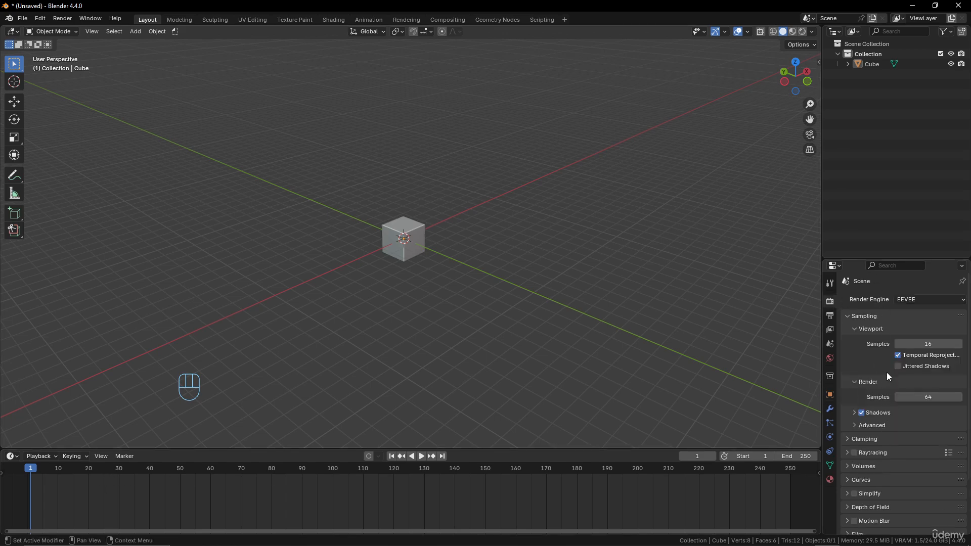
click(829, 315)
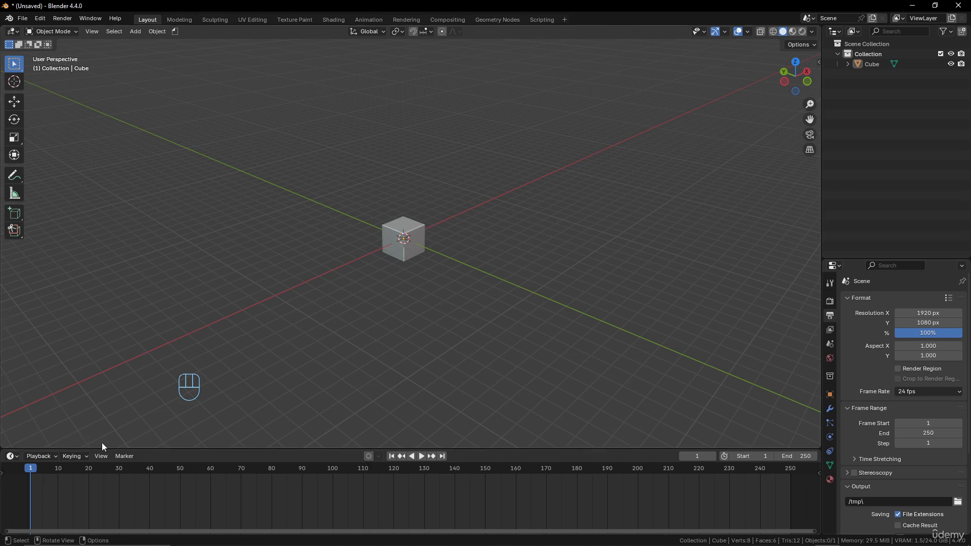
Switch the timeline to timecode display and restore the plain frame numbers.
click(101, 456)
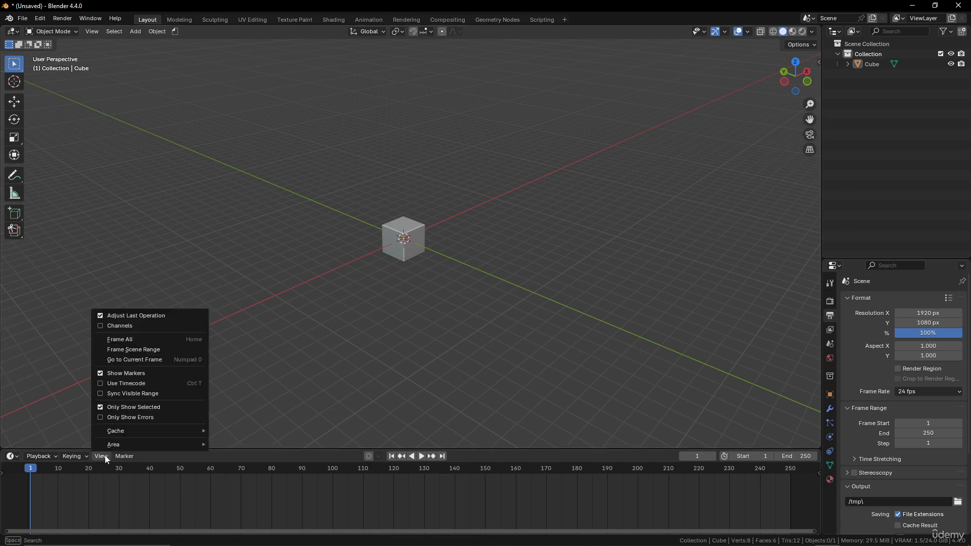
click(101, 384)
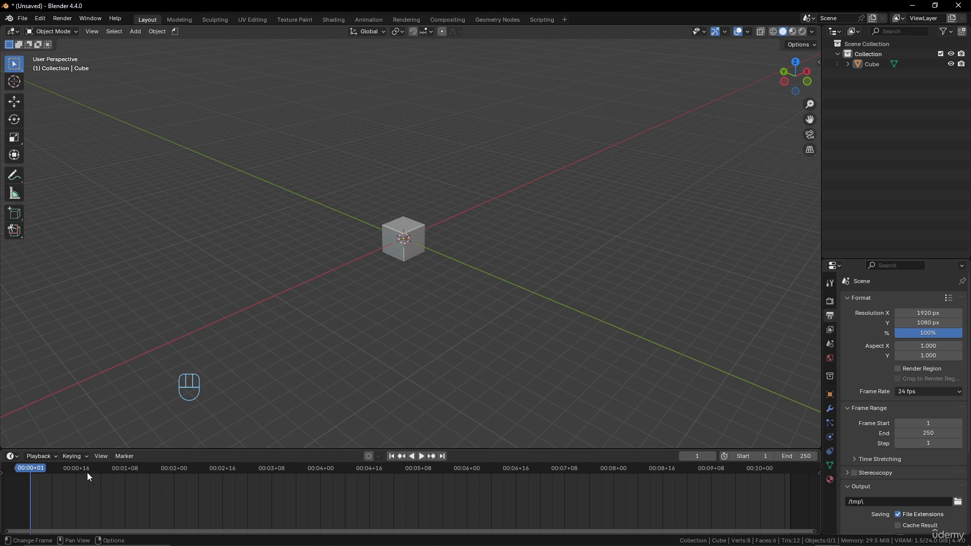
click(101, 456)
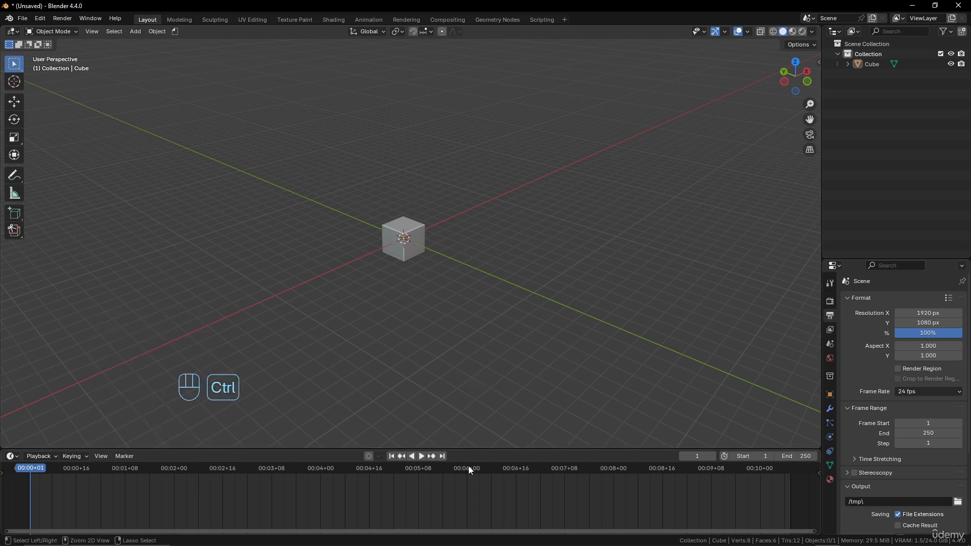
key(ctrl+t)
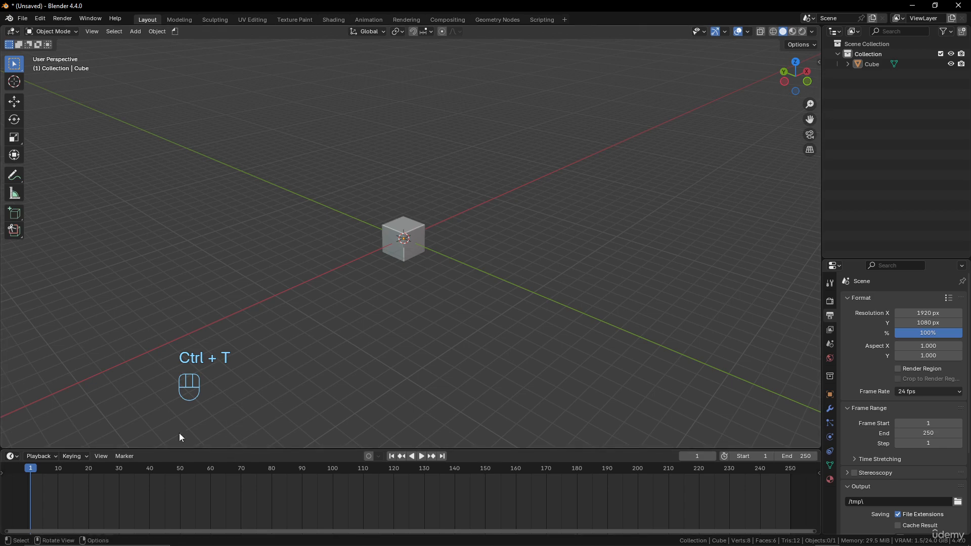
In the Animation workspace, change the camera viewport to a Graph Editor and hide its sidebar.
click(368, 19)
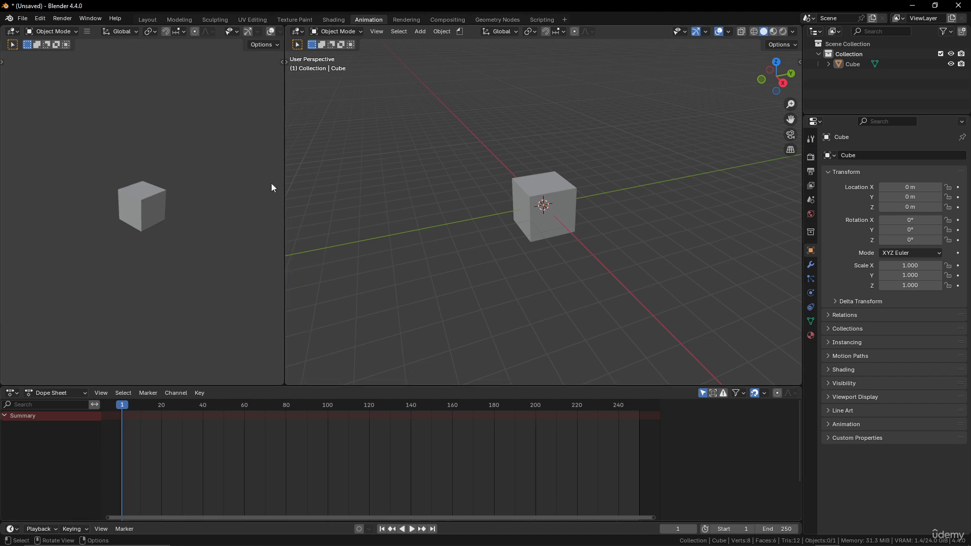
click(14, 31)
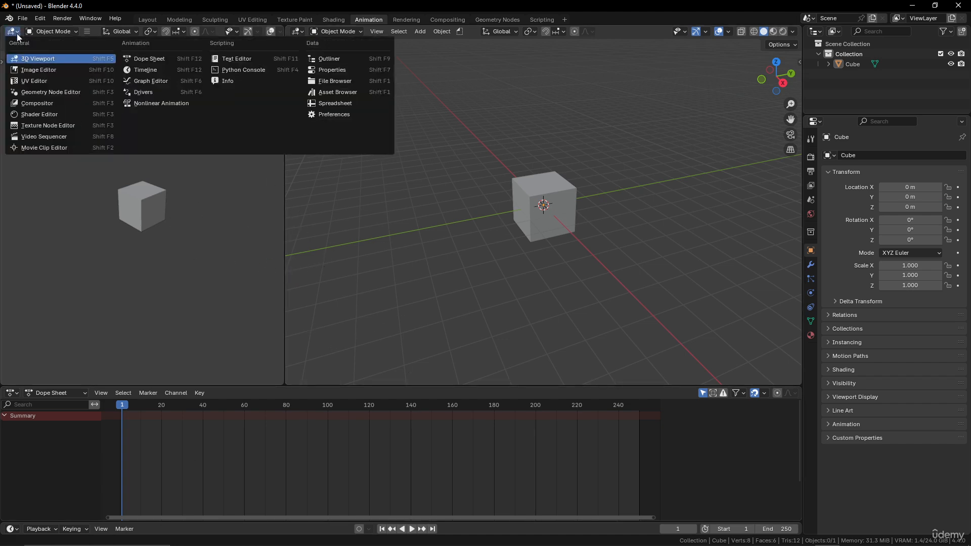
click(152, 81)
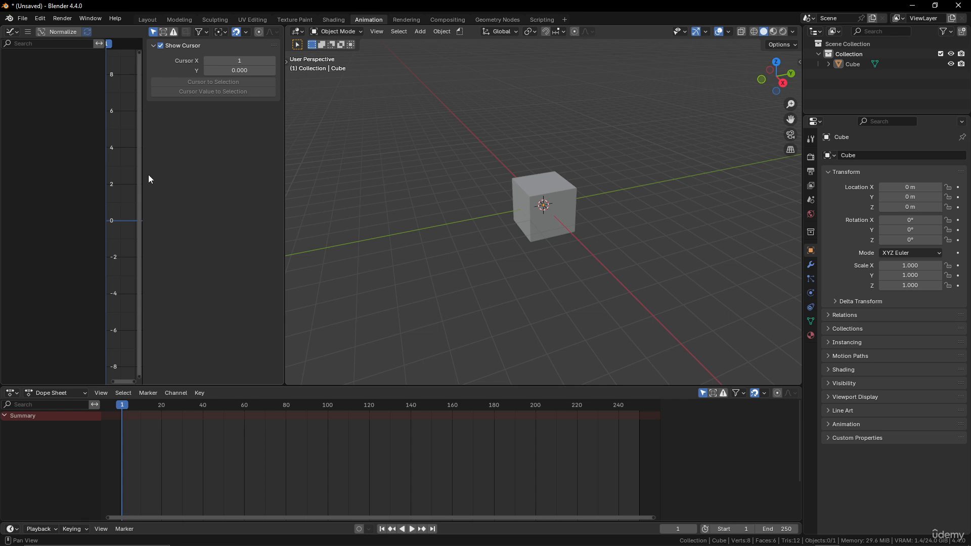
drag(142, 171, 310, 171)
scroll(183, 177, down, 3)
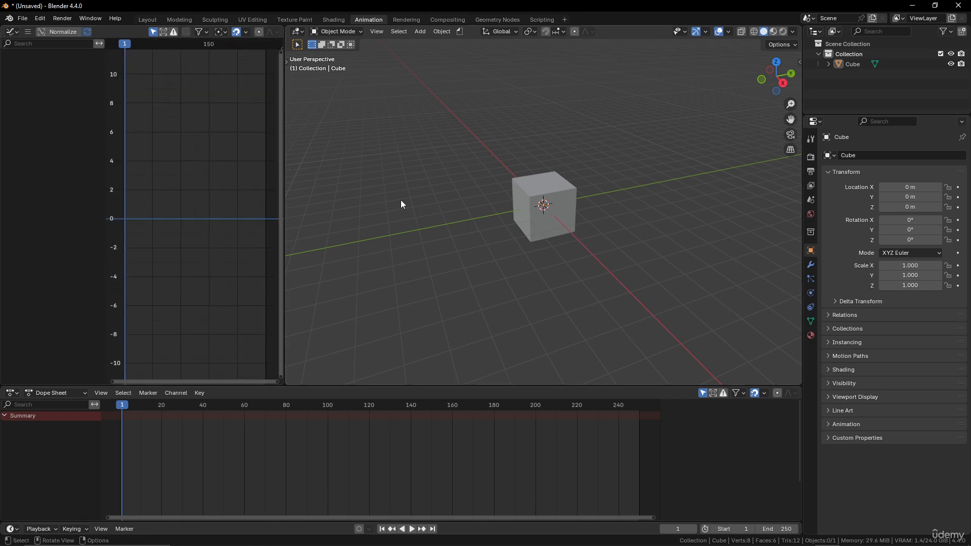
Return to the Layout workspace and select the cube.
click(145, 19)
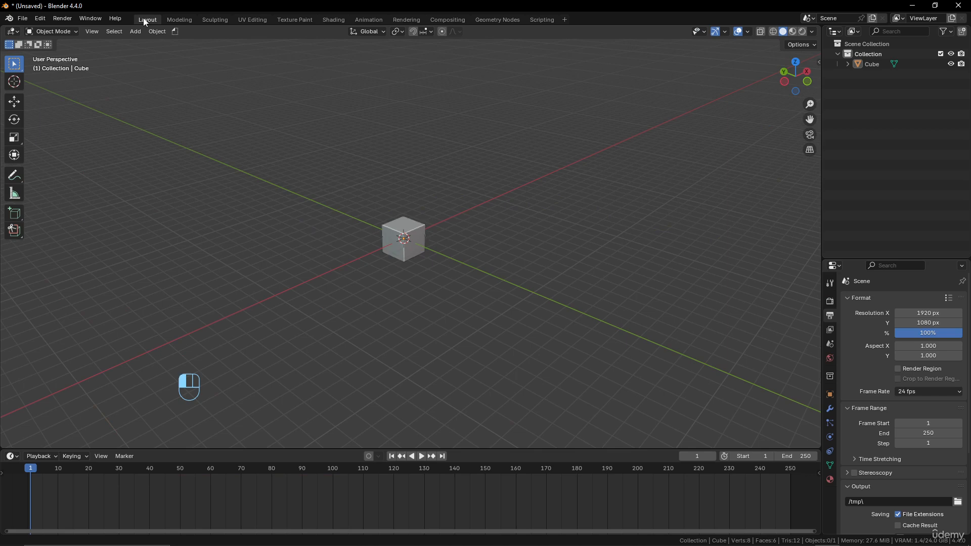
click(420, 221)
scroll(483, 296, up, 5)
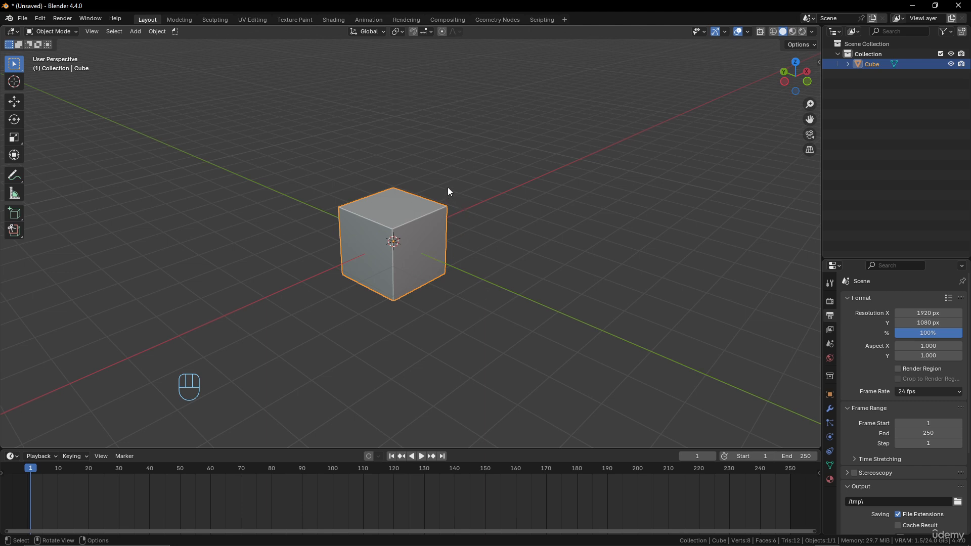
Display the cube's transform values in the sidebar while trying a full keyframe at frame 1, and undo that keyframe.
key(i)
click(818, 62)
click(816, 62)
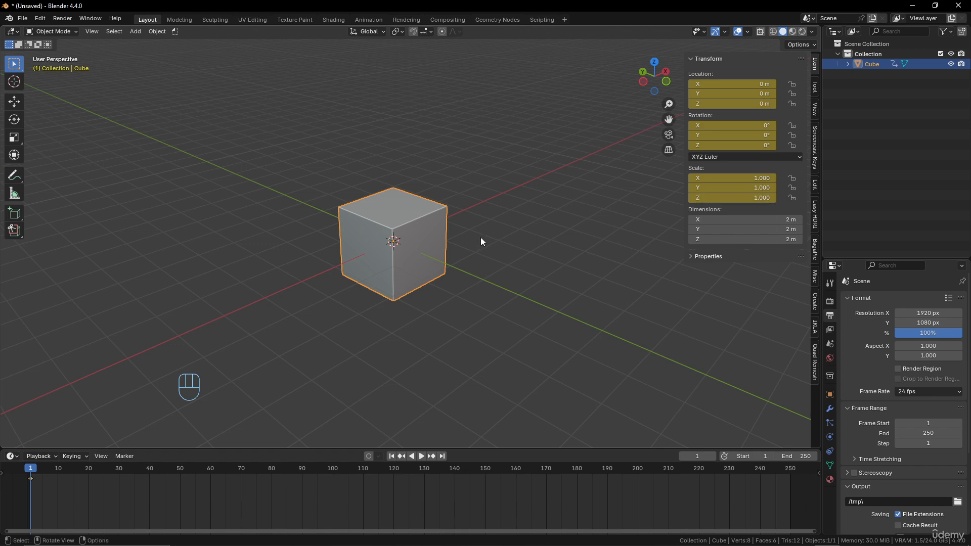
key(ctrl+z)
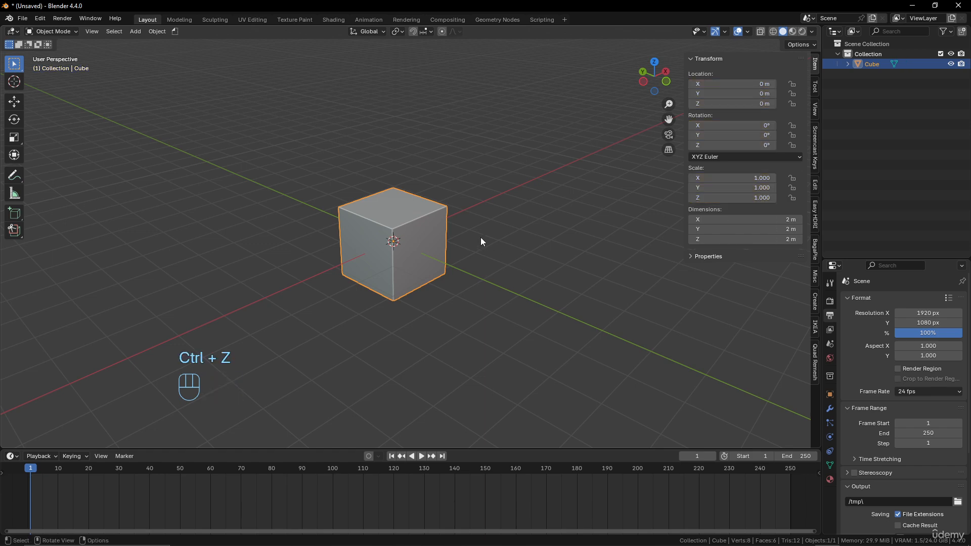
Repeatedly insert a keyframe for all the cube's transforms at frame 1, and undo the insertion.
key(i)
key(i)
key(i)
key(i)
key(i)
key(i)
key(i)
key(i)
key(i)
key(i)
key(i)
key(i)
key(i)
key(i)
key(i)
key(i)
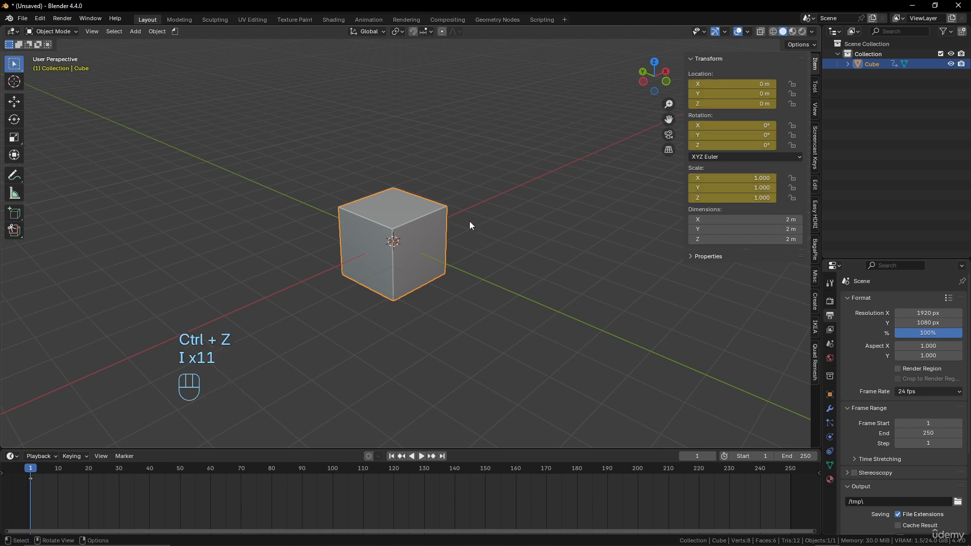
key(ctrl)
key(ctrl+z)
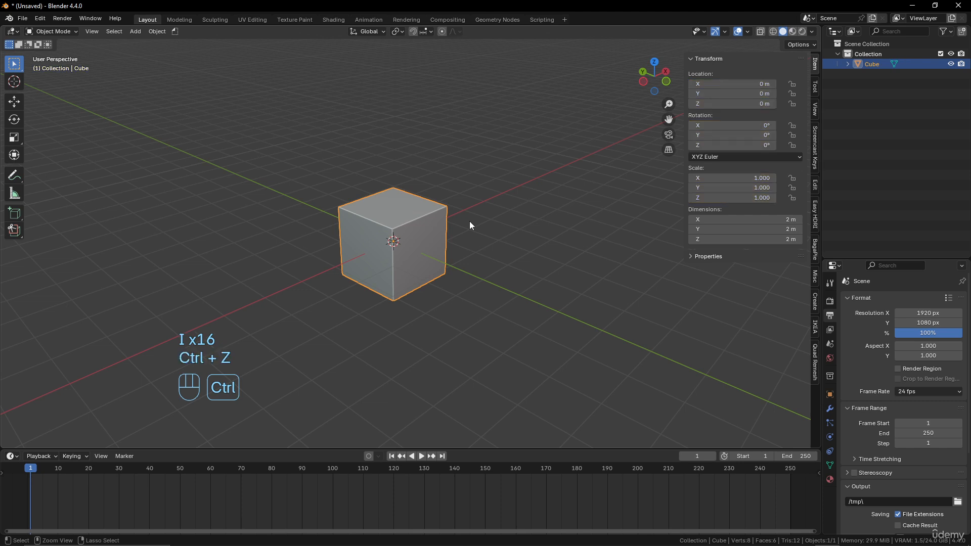
Insert Location keyframes for the cube at frame 1 and frame 100.
key(k)
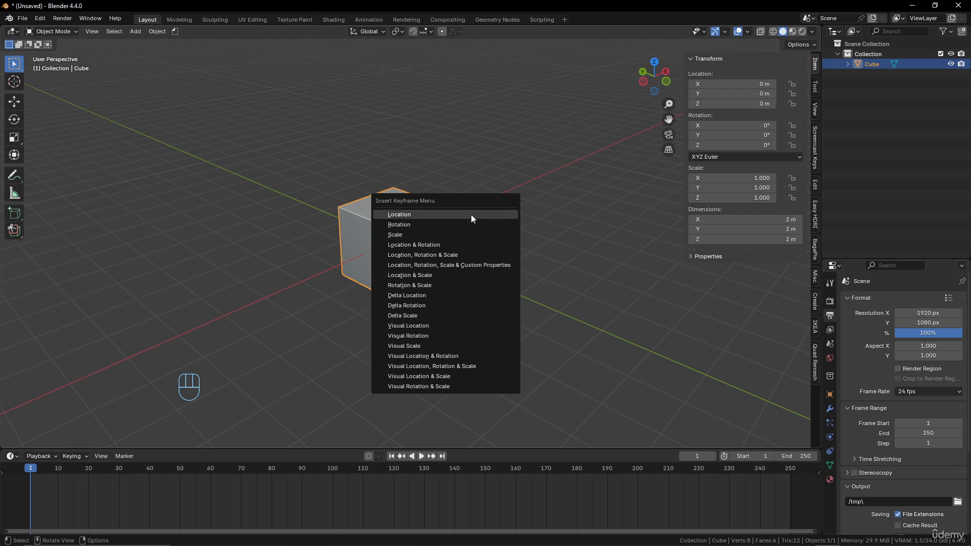
click(471, 215)
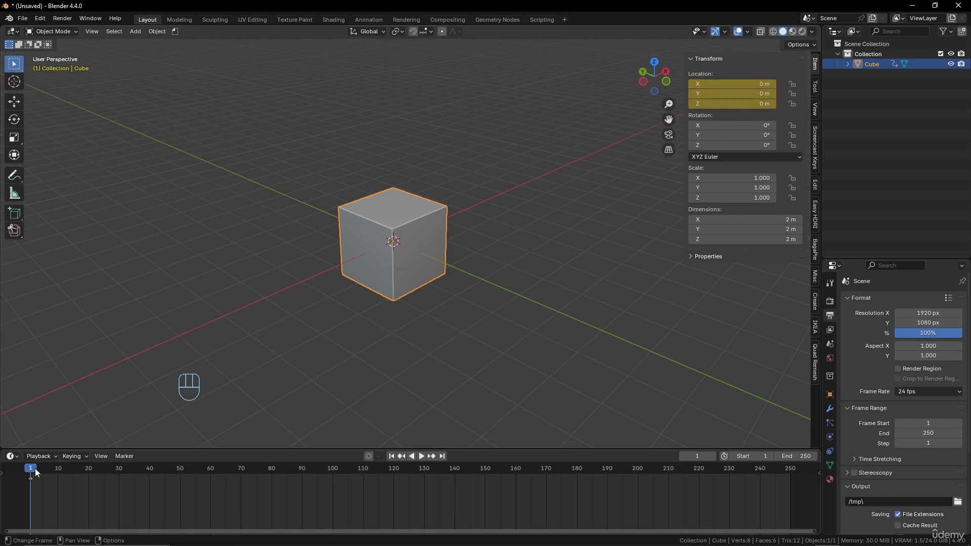
drag(37, 469, 333, 468)
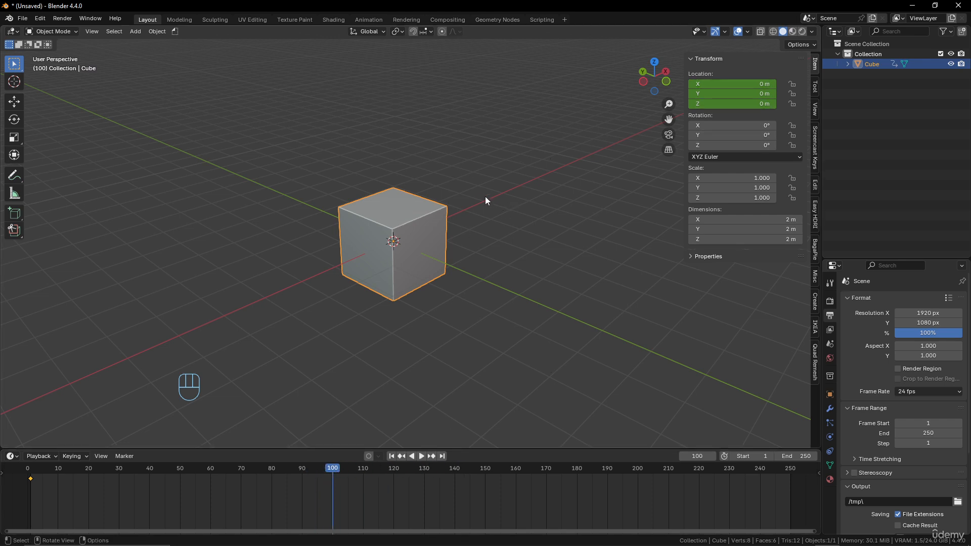
key(k)
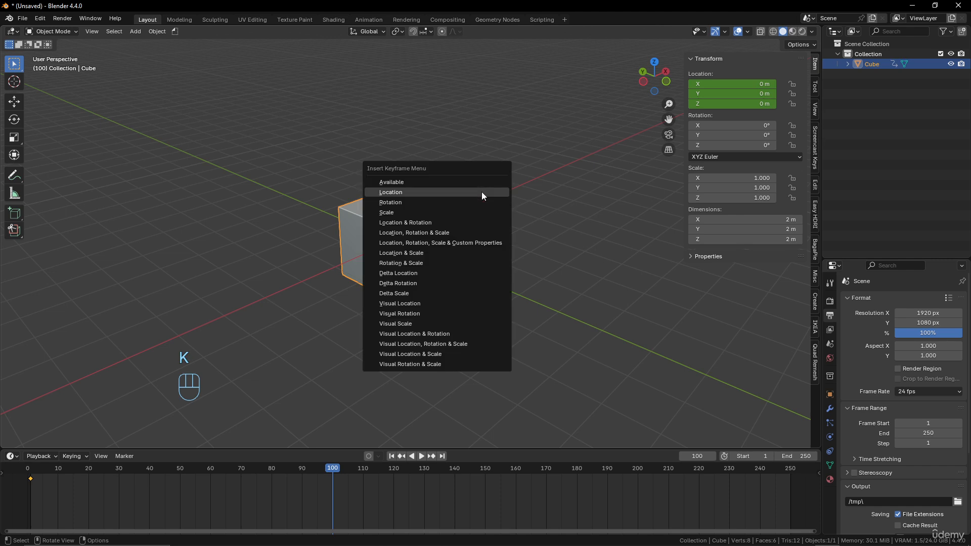
click(475, 191)
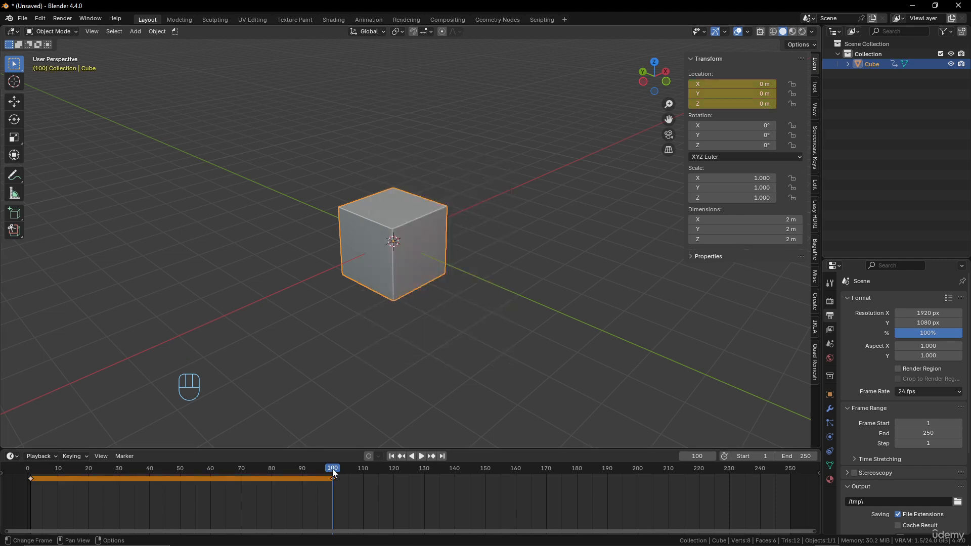
Move the cube to about X 21 m, Y -25.3 m, Z -4.9 m and keyframe its location at frame 100.
scroll(426, 252, down, 8)
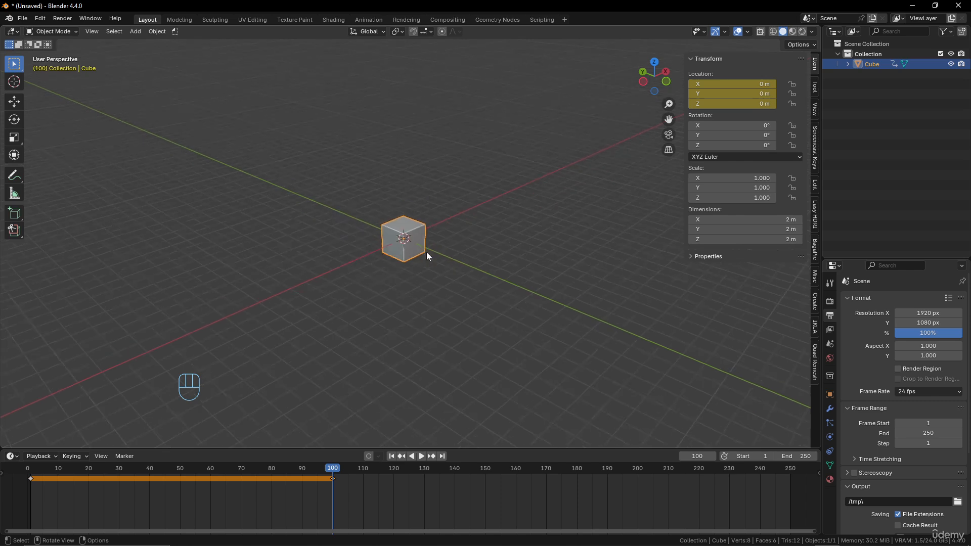
key(g)
click(707, 299)
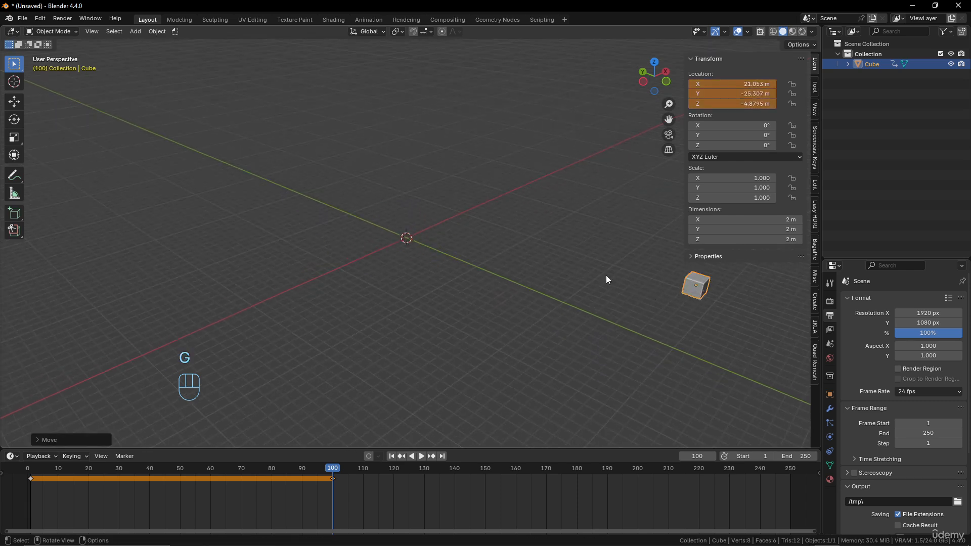
key(k)
click(572, 253)
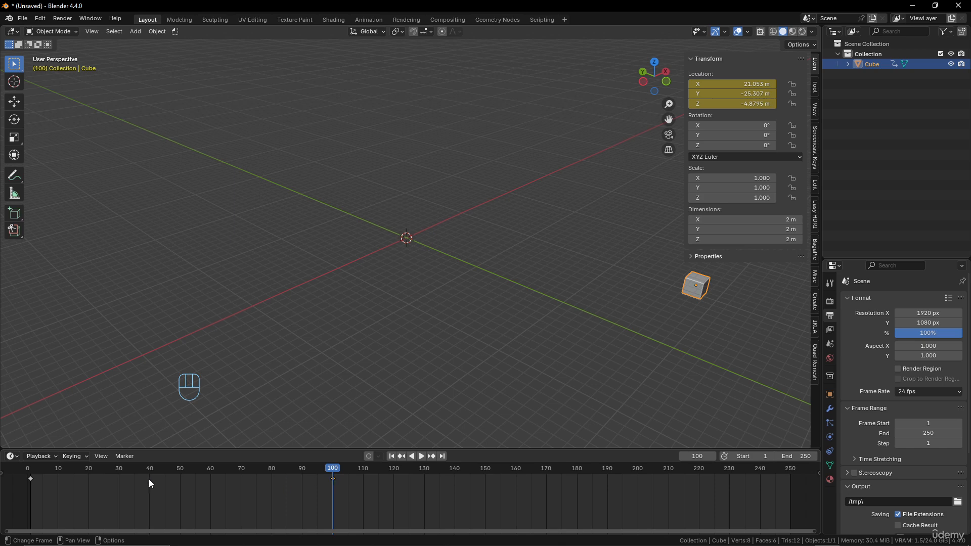
At frame 190, move the cube to about X 17.4 m, Y -7.9 m, Z 15.1 m and insert a Location keyframe.
mouse_move(333, 471)
mouse_down()
mouse_move(38, 471)
mouse_move(332, 479)
mouse_move(31, 479)
mouse_move(331, 484)
mouse_up()
drag(332, 484, 606, 499)
scroll(686, 281, down, 2)
shift+middle_drag(632, 277, 527, 251)
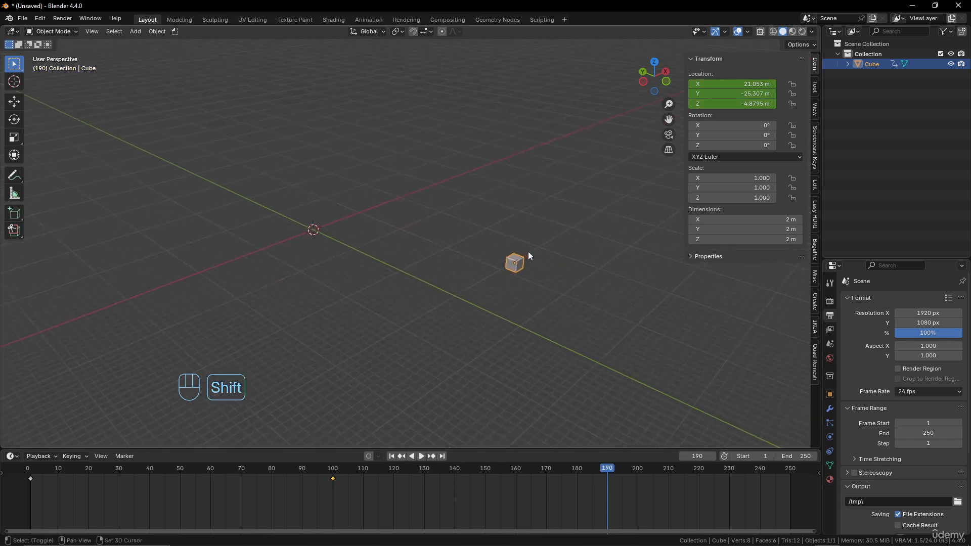
scroll(529, 269, up, 2)
scroll(529, 269, down, 1)
key(g)
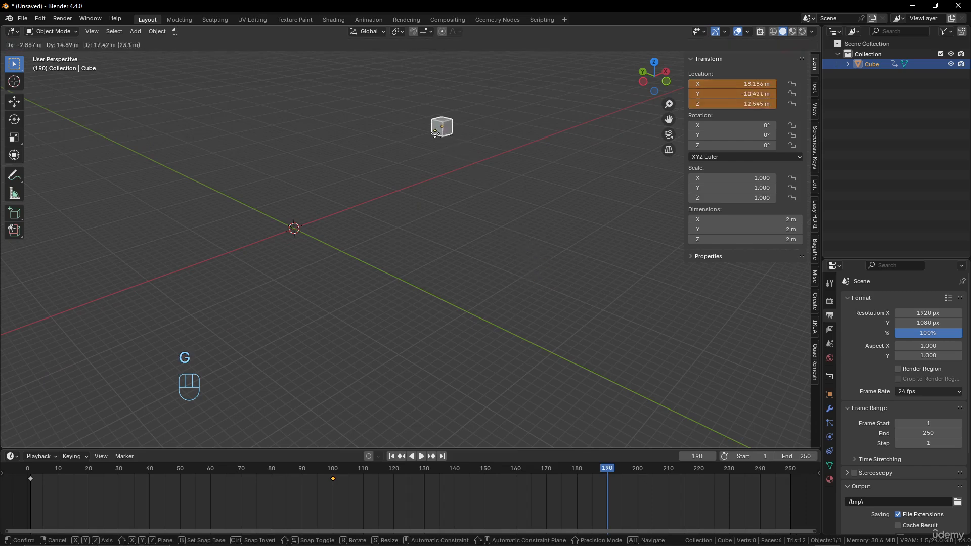
click(419, 114)
middle_drag(396, 219, 417, 229)
key(k)
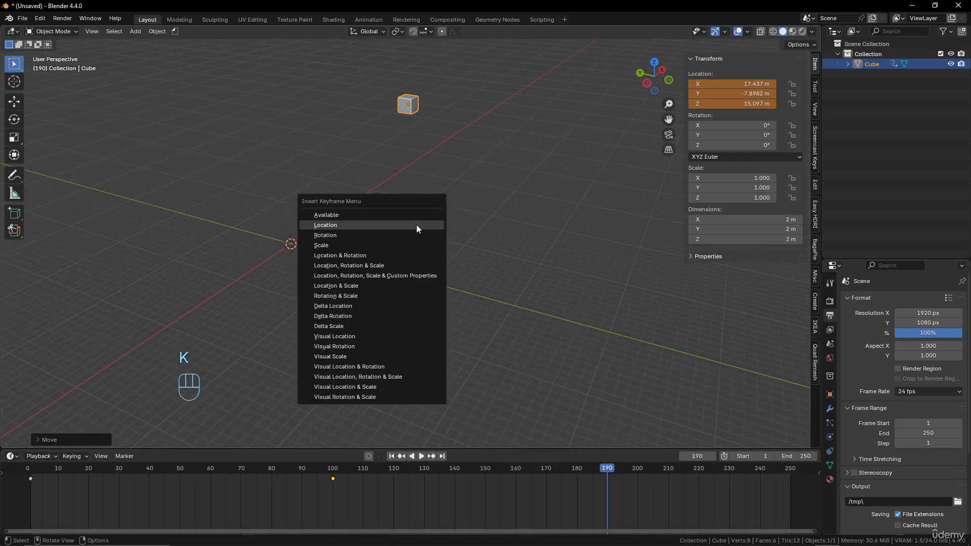
click(416, 225)
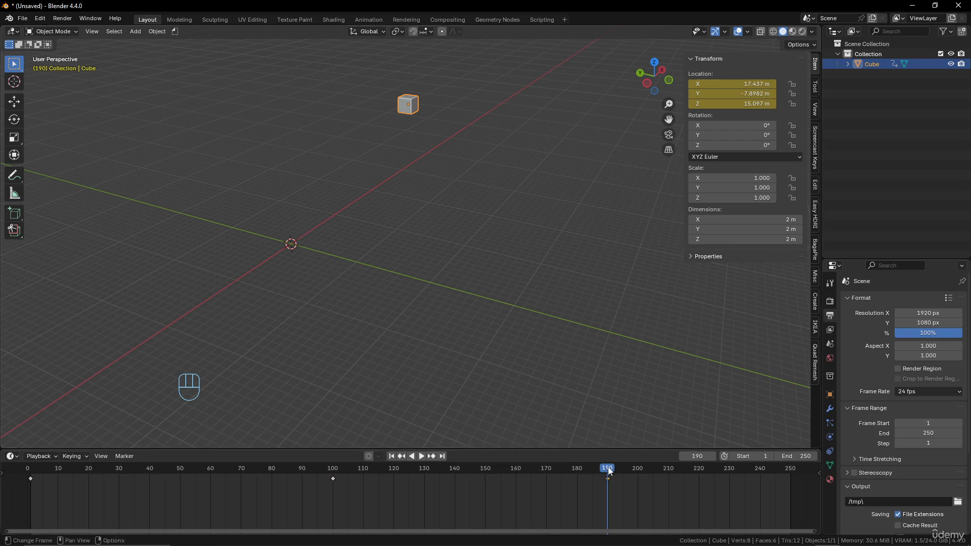
Scrub the timeline back to frame 30 and examine the cube's position between the keyframes.
drag(607, 469, 120, 467)
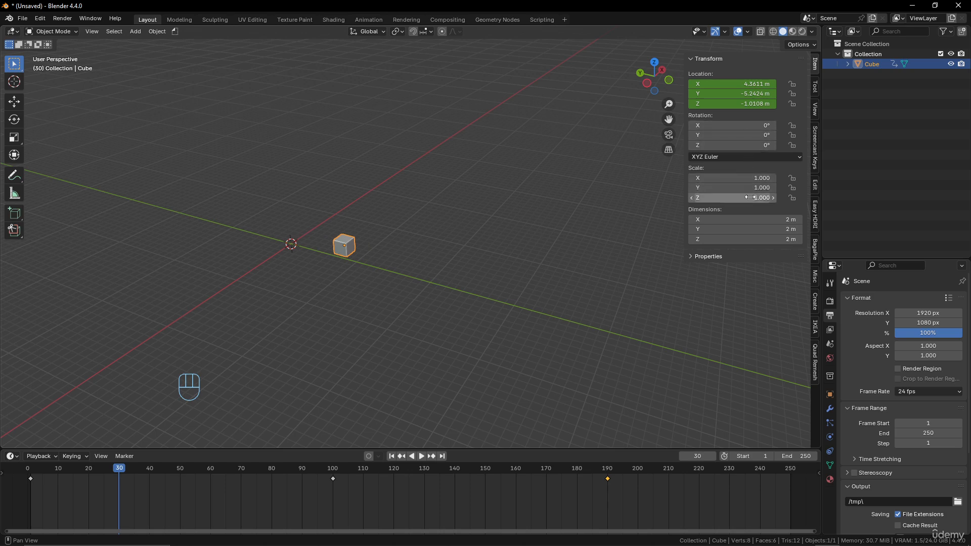
scroll(277, 306, up, 1)
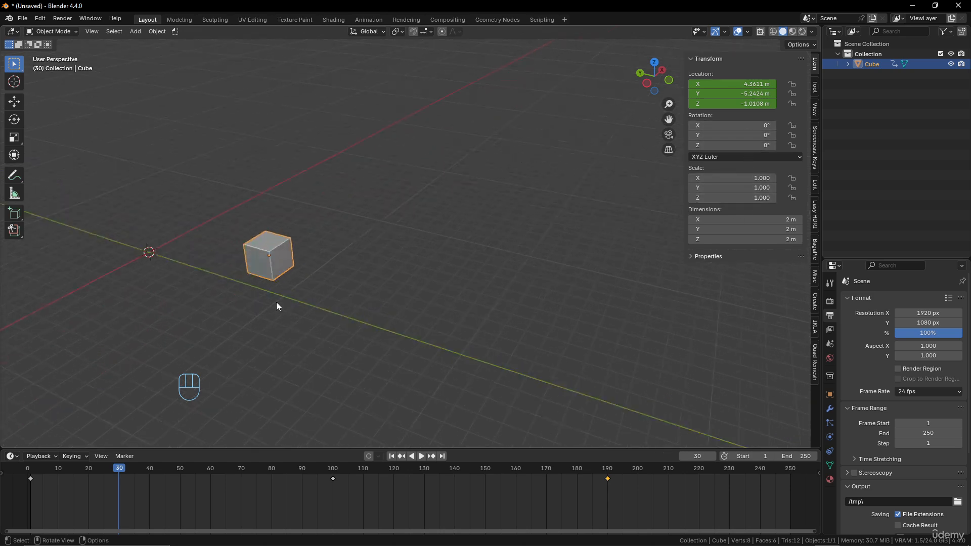
Try inserting a Location keyframe for the cube at frame 50, and undo it.
scroll(347, 277, up, 1)
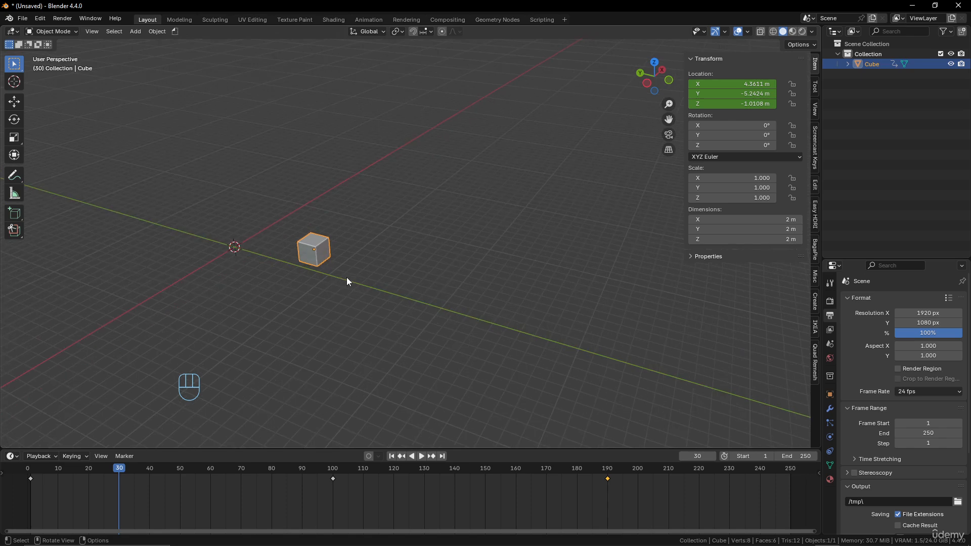
drag(115, 470, 181, 470)
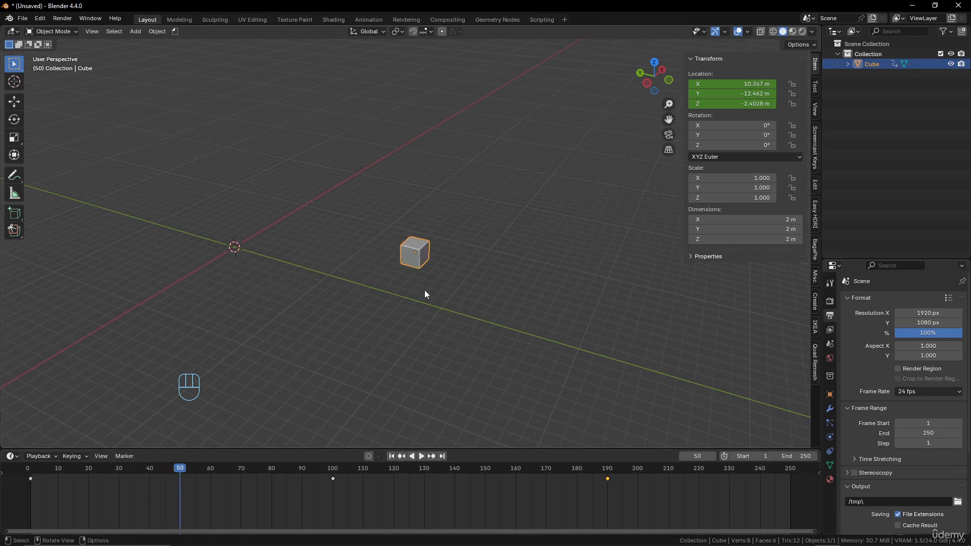
key(k)
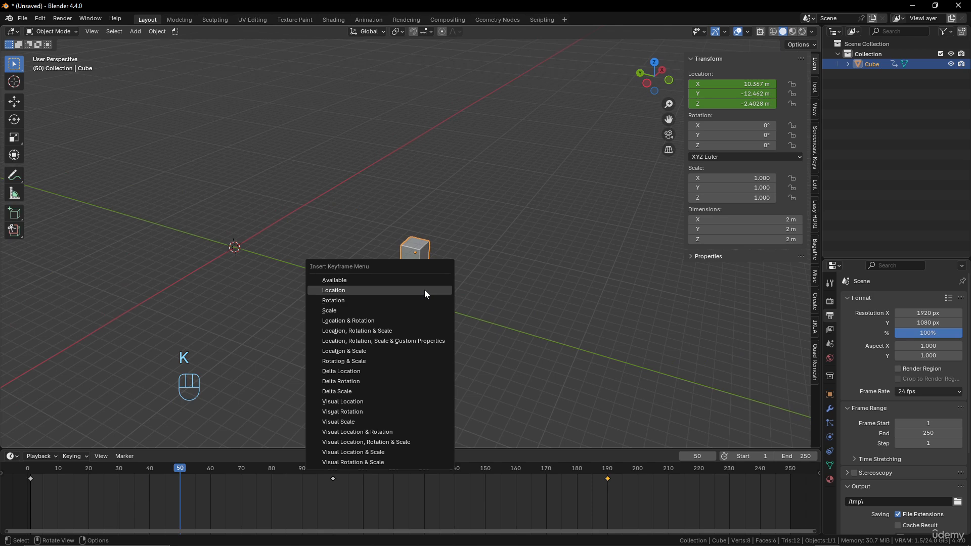
click(425, 291)
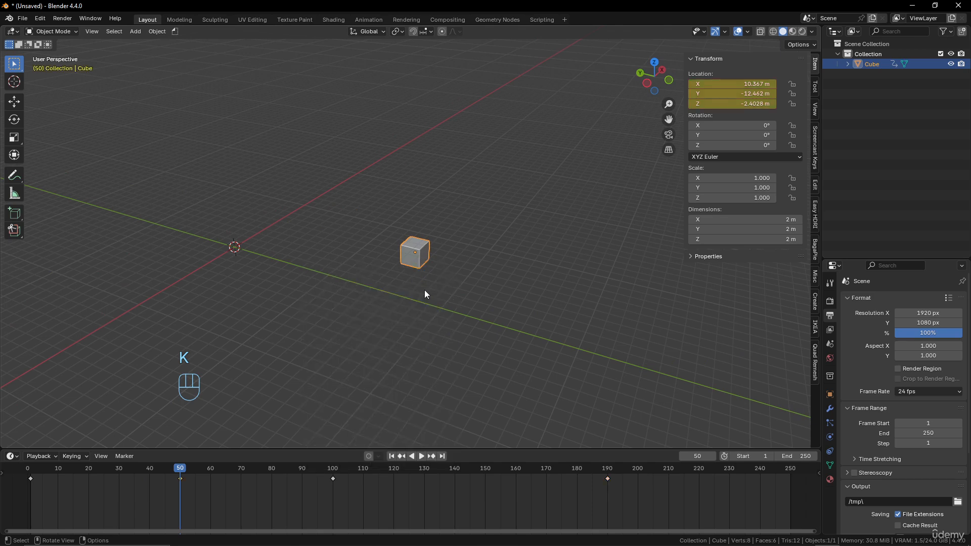
key(ctrl+z)
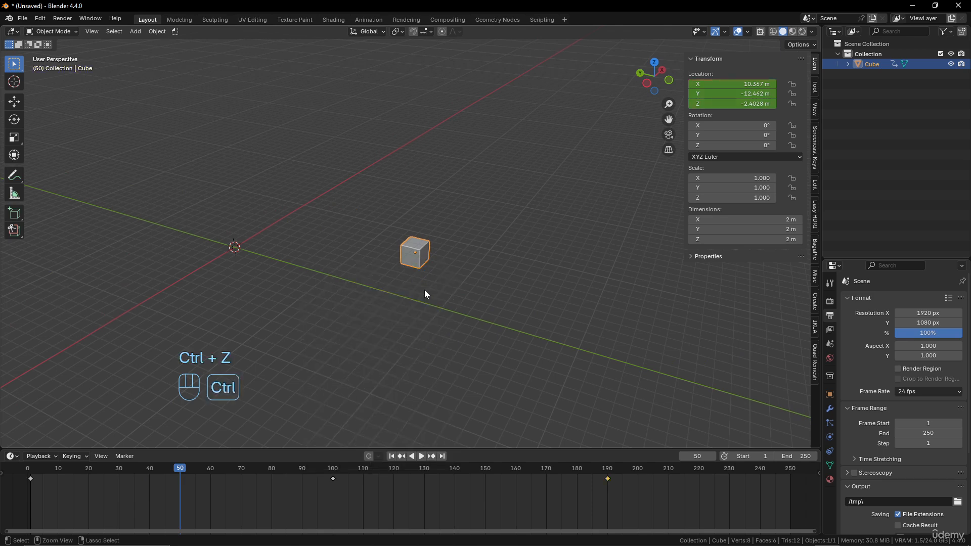
Insert a Rotation keyframe for the unrotated cube at frame 50.
key(k)
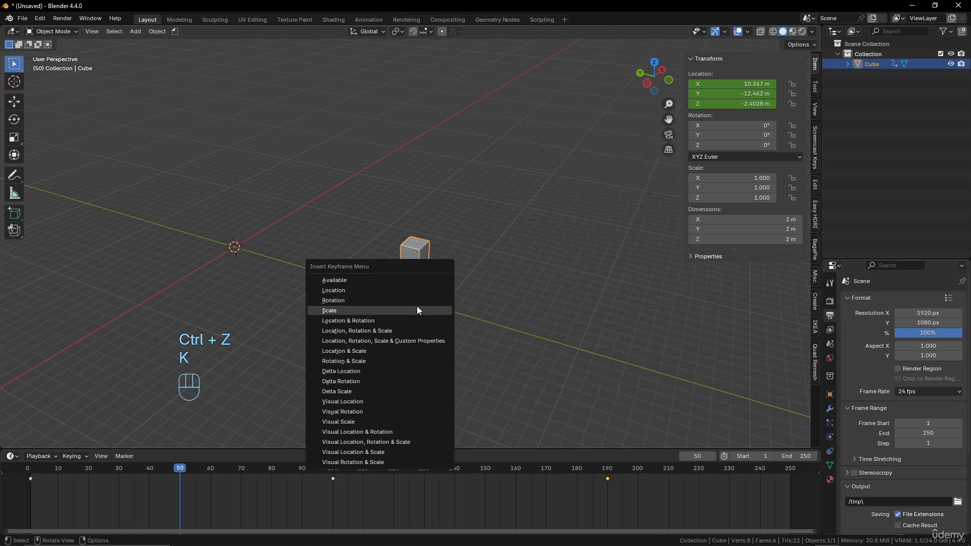
click(417, 305)
key(ctrl+z)
key(k)
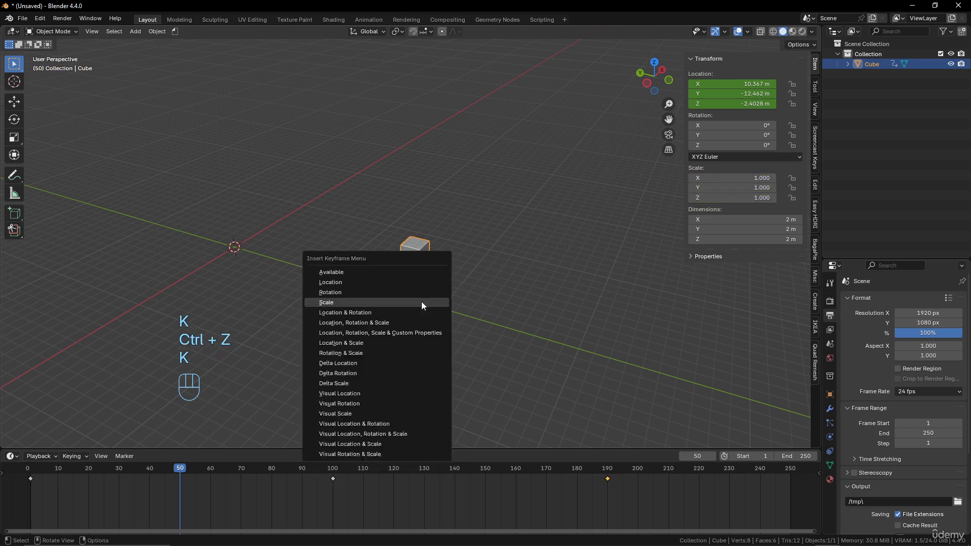
click(422, 294)
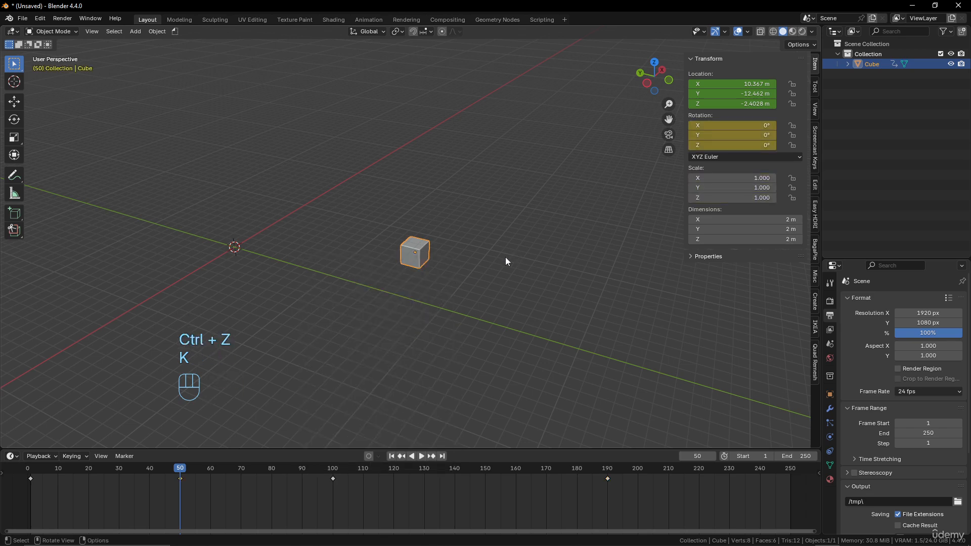
At frame 140, rotate the cube to about X -227.5°, Y 66°, Z 23.7° and insert a Rotation keyframe.
drag(181, 468, 456, 477)
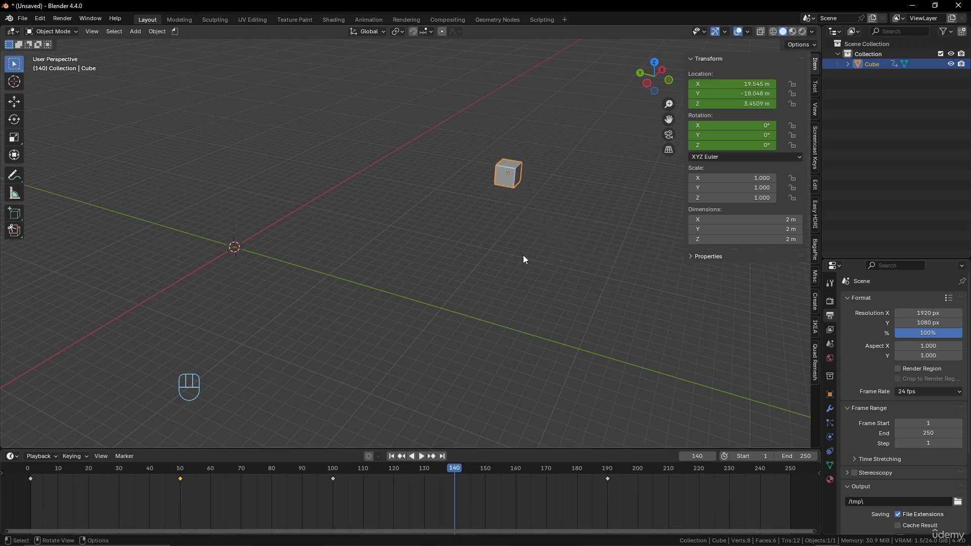
key(r)
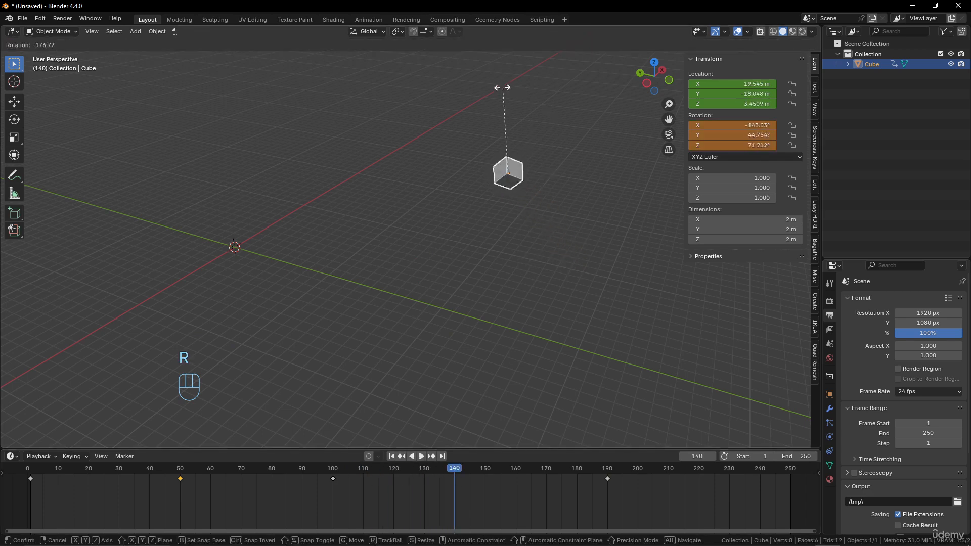
click(465, 186)
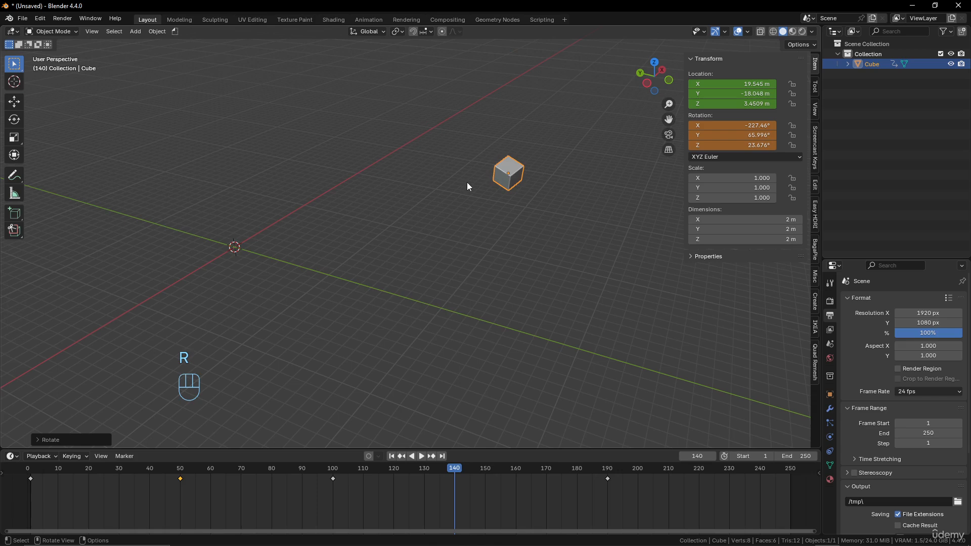
key(k)
click(467, 184)
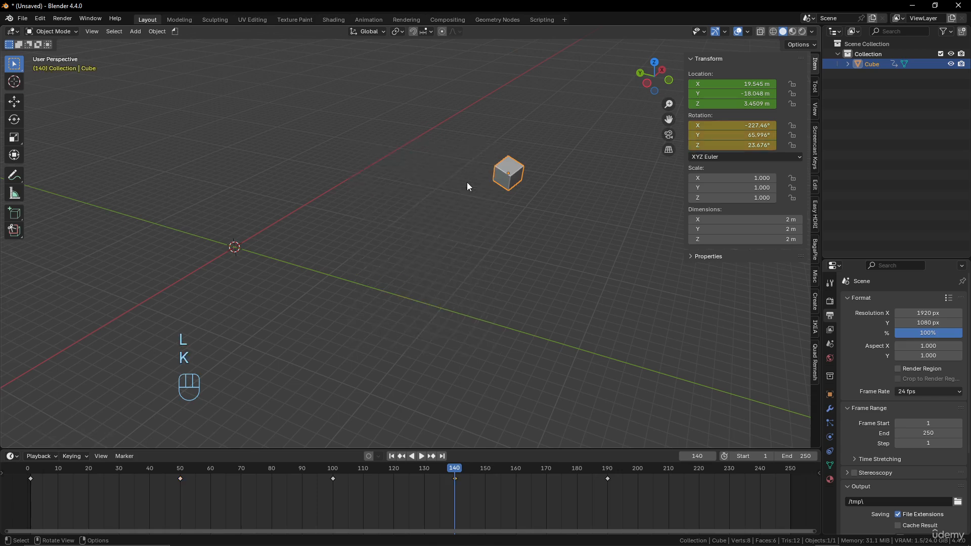
Scrub through the animation from frame 1 and insert a Scale keyframe for the cube at frame 80.
drag(35, 469, 31, 499)
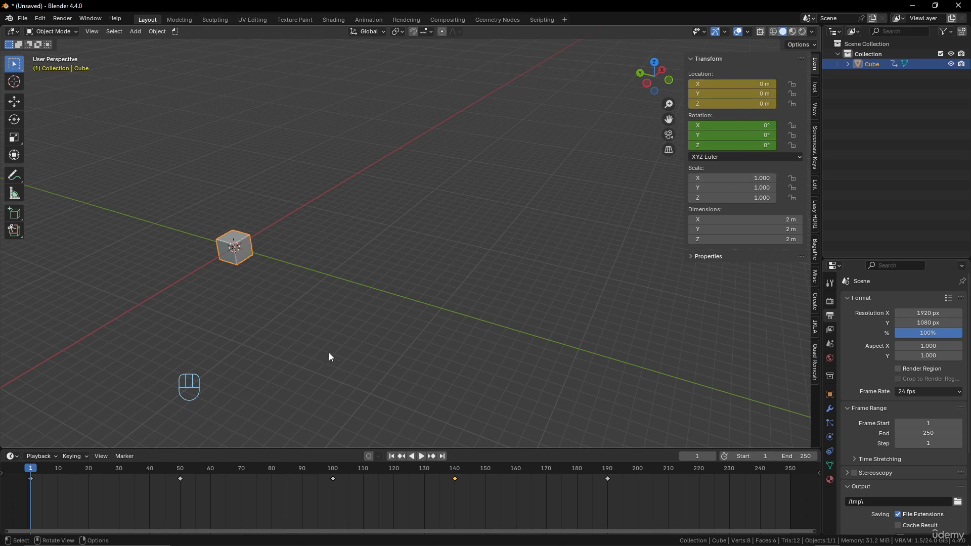
drag(34, 469, 271, 468)
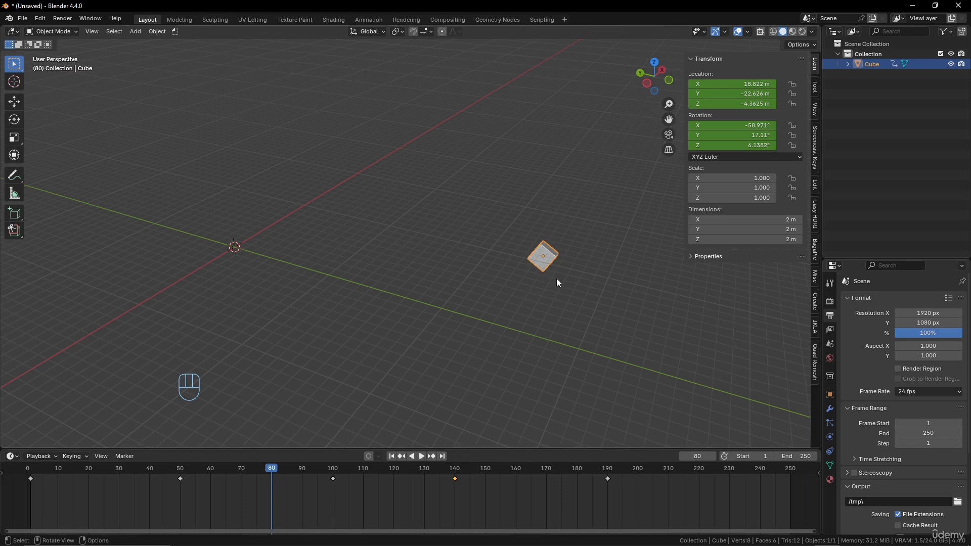
key(k)
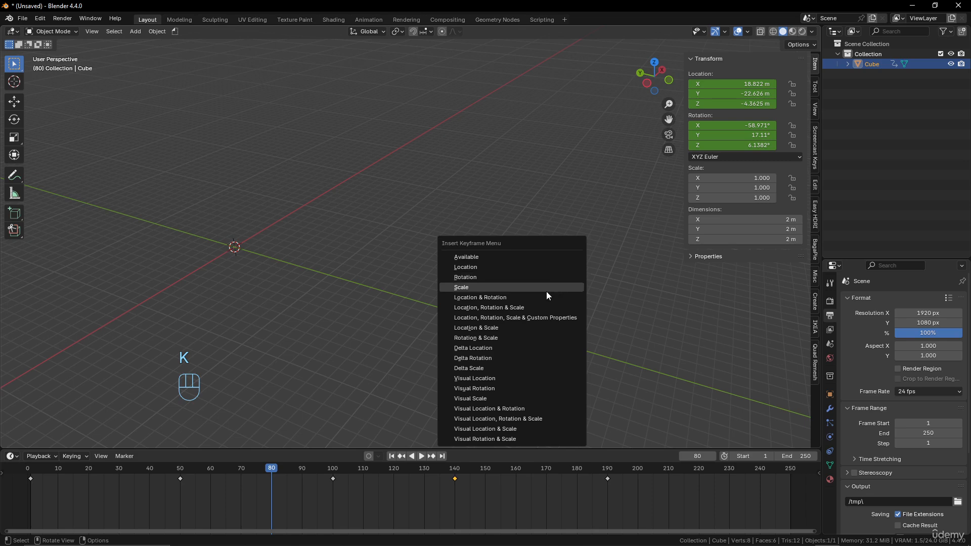
click(546, 292)
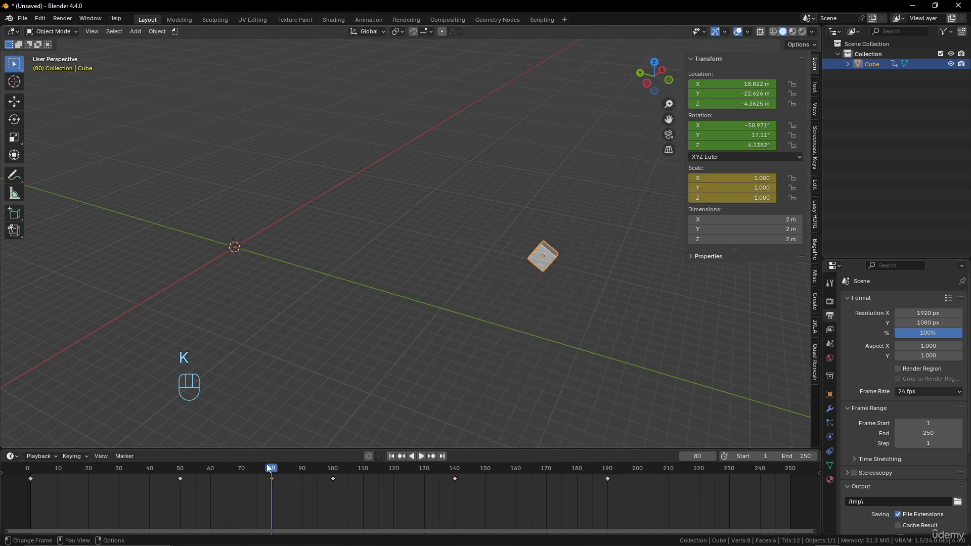
At frame 160, scale the cube down to about 0.407 on all axes and insert a Scale keyframe.
drag(265, 463, 670, 472)
middle_drag(630, 411, 455, 328)
drag(669, 469, 515, 475)
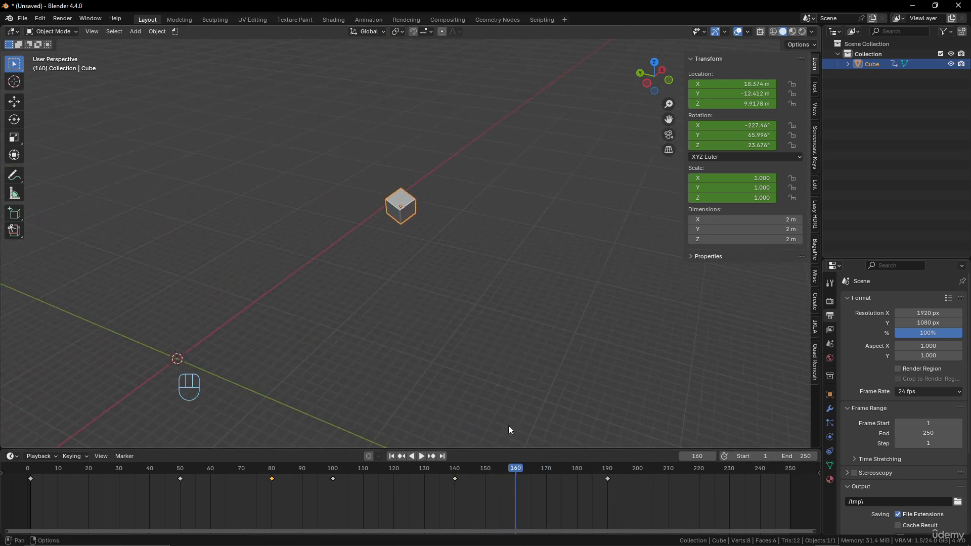
key(s)
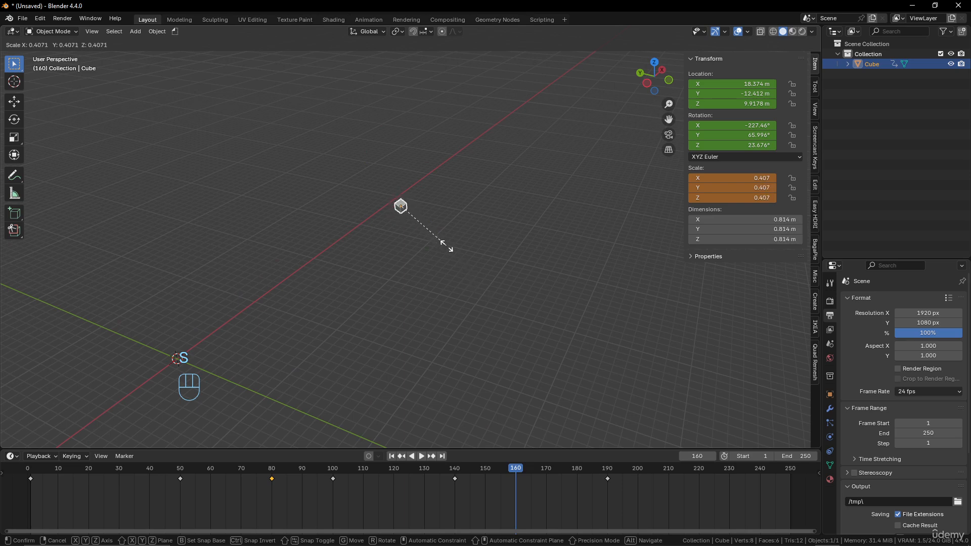
click(446, 246)
key(k)
click(447, 245)
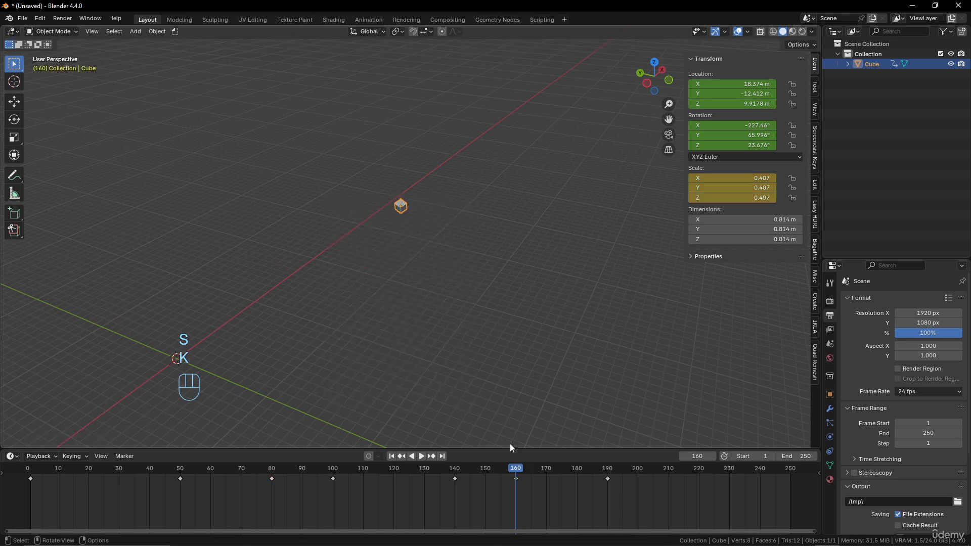
At frame 219, scale the cube up to about 1.242 and insert keyframes for its location, rotation and scale.
drag(514, 469, 697, 476)
key(s)
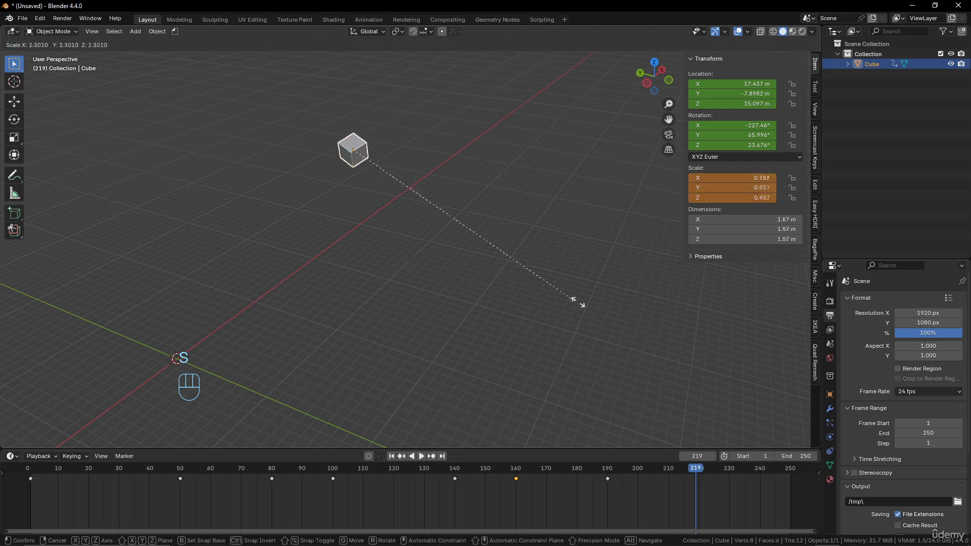
click(667, 326)
key(k)
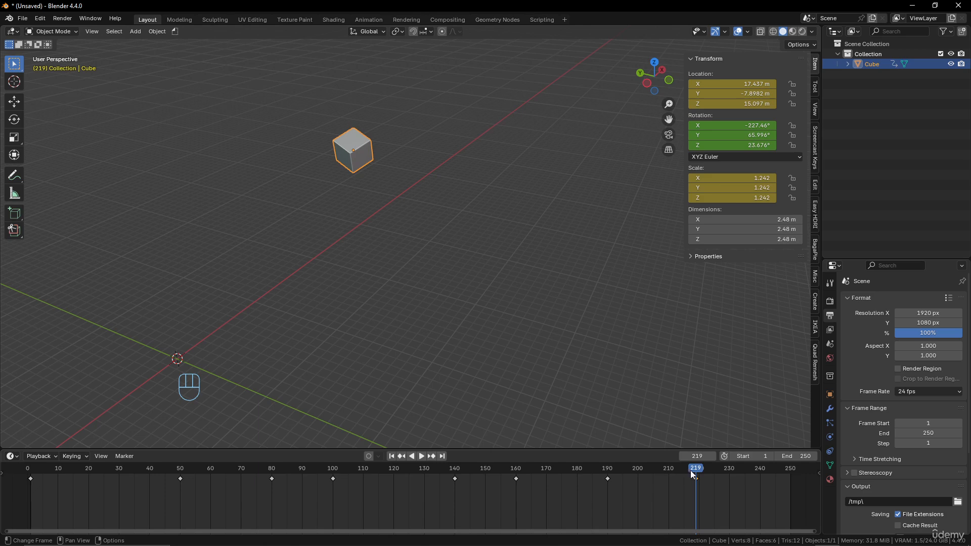
mouse_move(691, 473)
mouse_down()
mouse_move(186, 462)
mouse_move(51, 471)
mouse_move(696, 477)
mouse_up()
key(i)
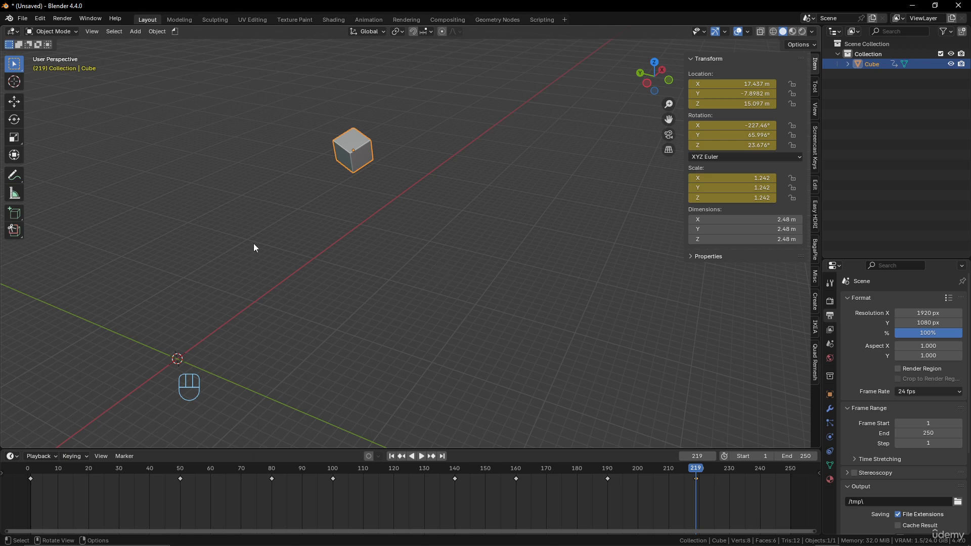
Delete the animated cube and add a UV sphere at the world origin.
key(x)
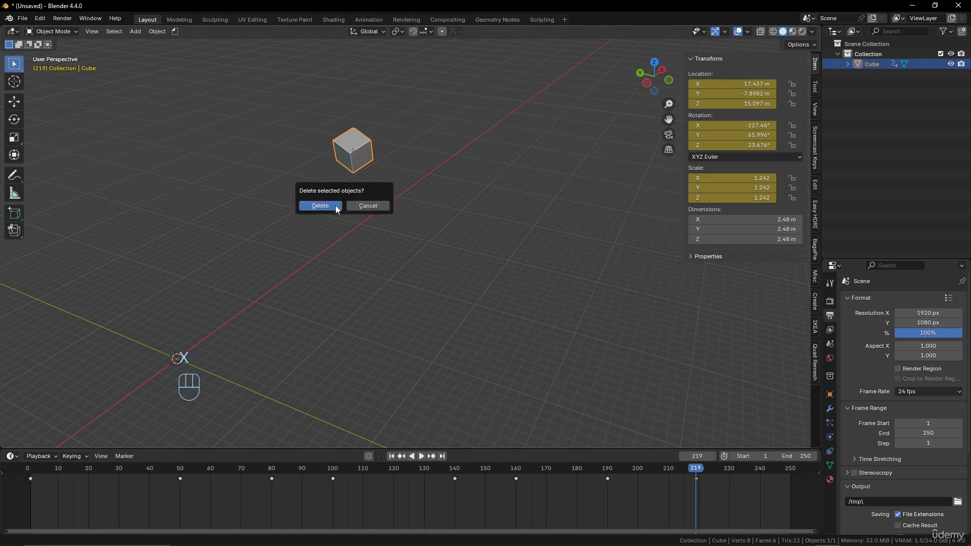
click(336, 205)
middle_drag(336, 206, 435, 226)
key(shift+a)
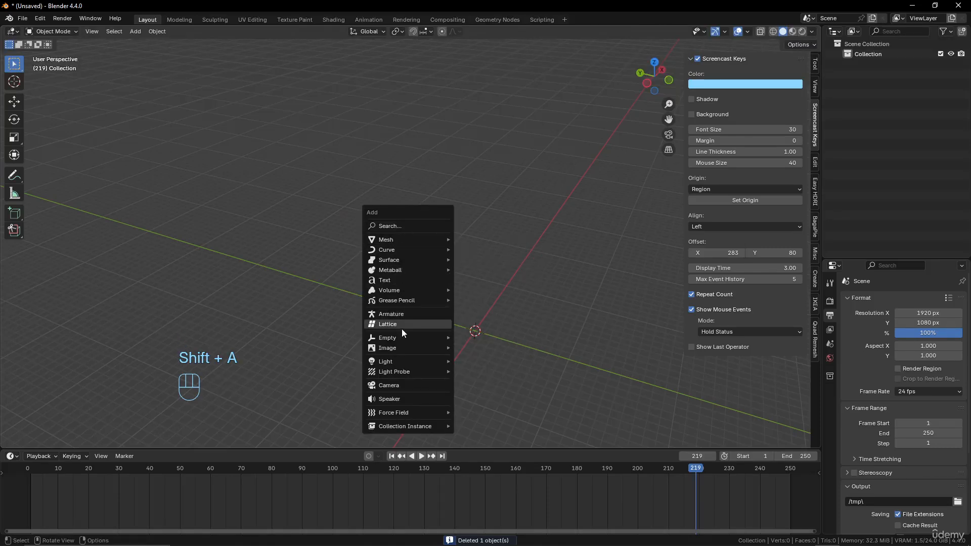
mouse_move(414, 241)
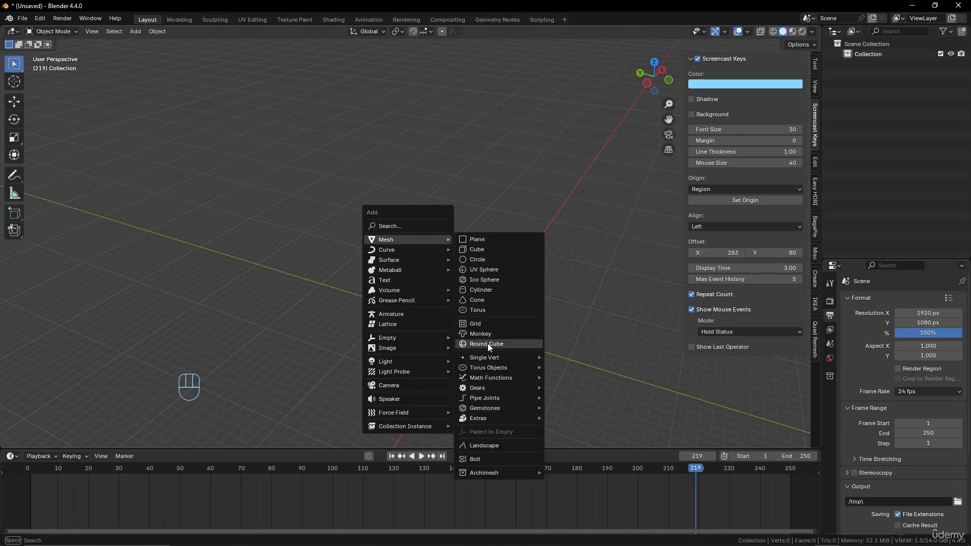
click(493, 270)
Switch the viewport to the top orthographic view with the sphere framed up close.
scroll(508, 297, up, 5)
shift+middle_drag(471, 302, 449, 250)
key(KP_1)
key(KP_7)
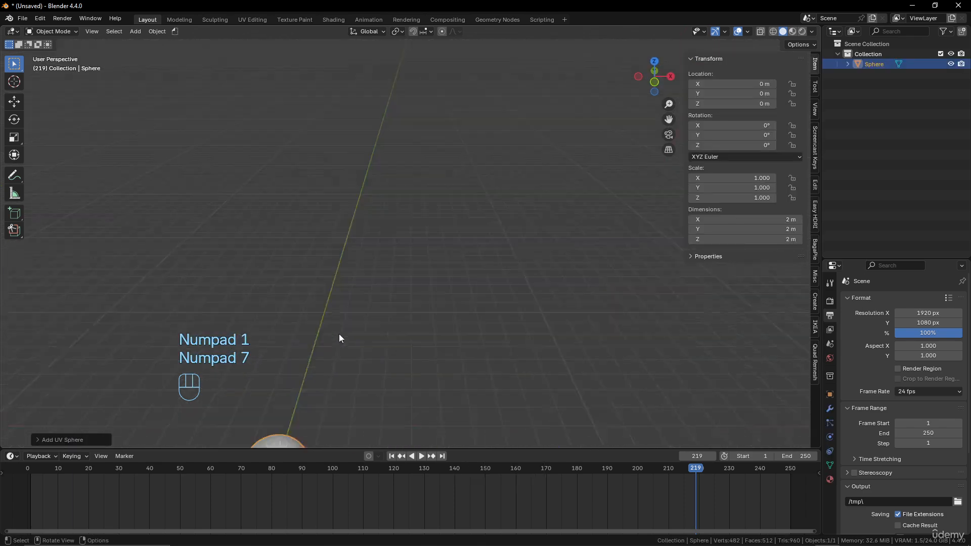
key(KP_5)
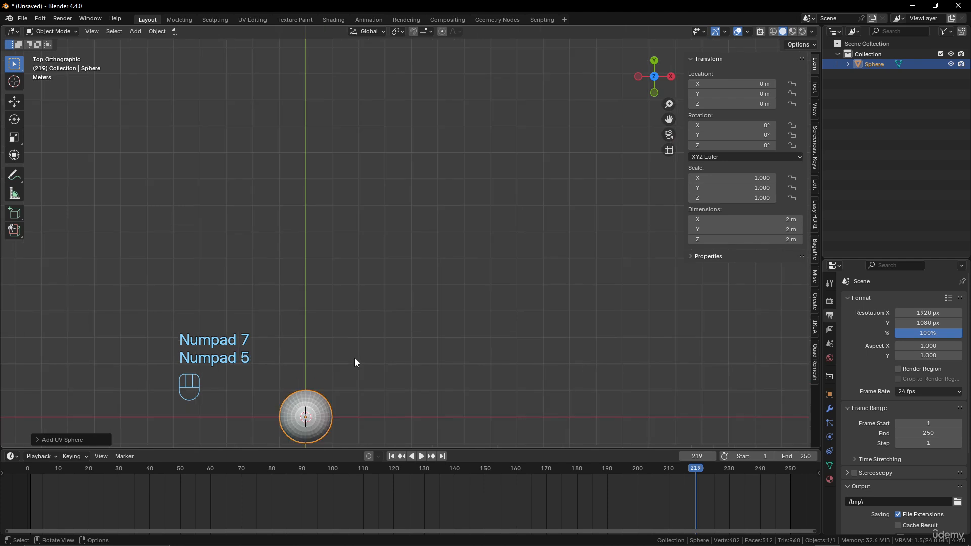
shift+middle_drag(348, 389, 388, 254)
scroll(388, 256, up, 4)
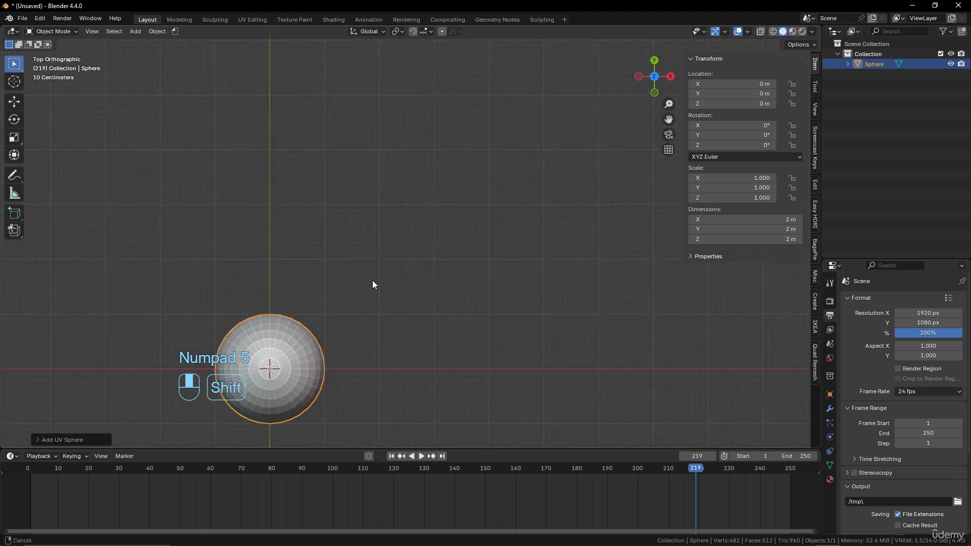
Set the new UV sphere's segments to 24.
click(38, 437)
click(127, 329)
text(2)
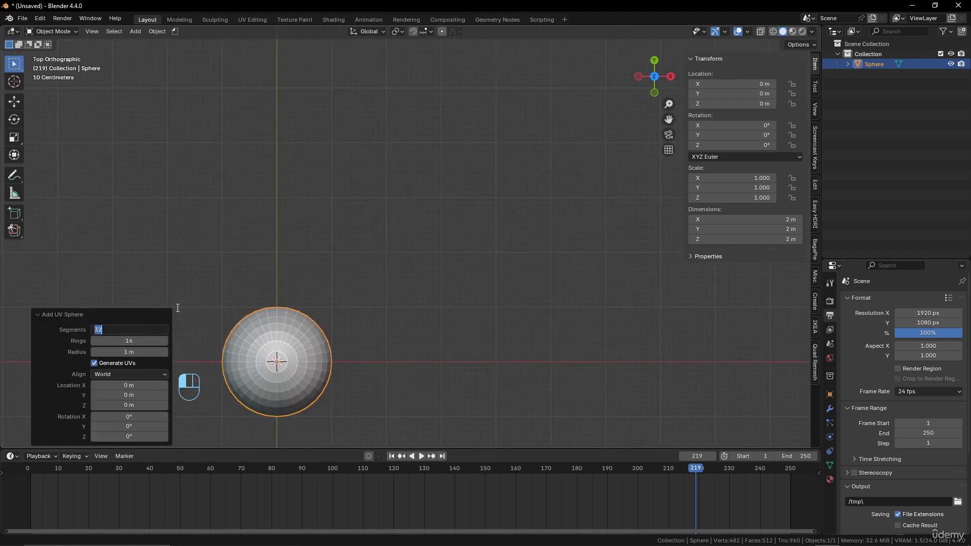
text(4)
click(244, 293)
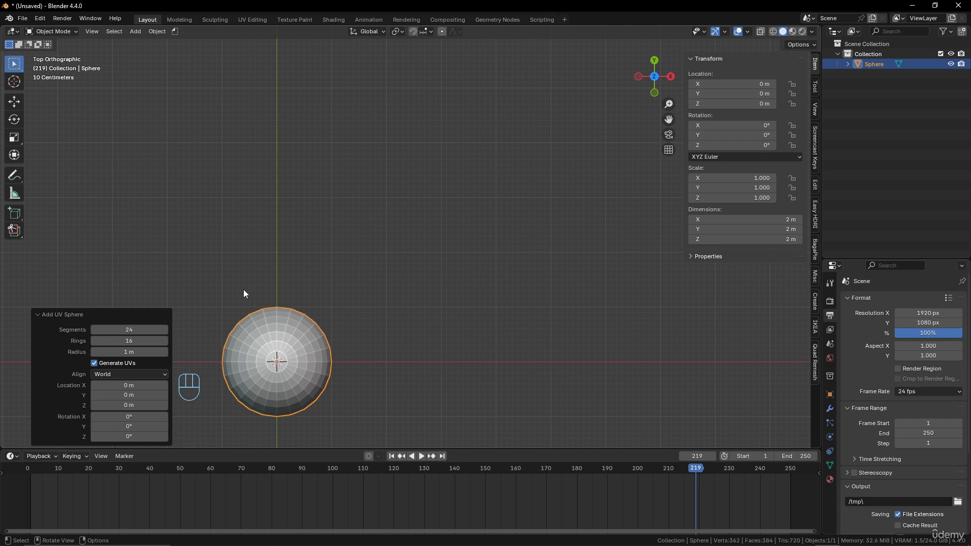
Set the UV sphere's segments to 16, keeping 16 rings and a 1 m radius.
scroll(298, 339, up, 4)
shift+middle_drag(287, 339, 353, 251)
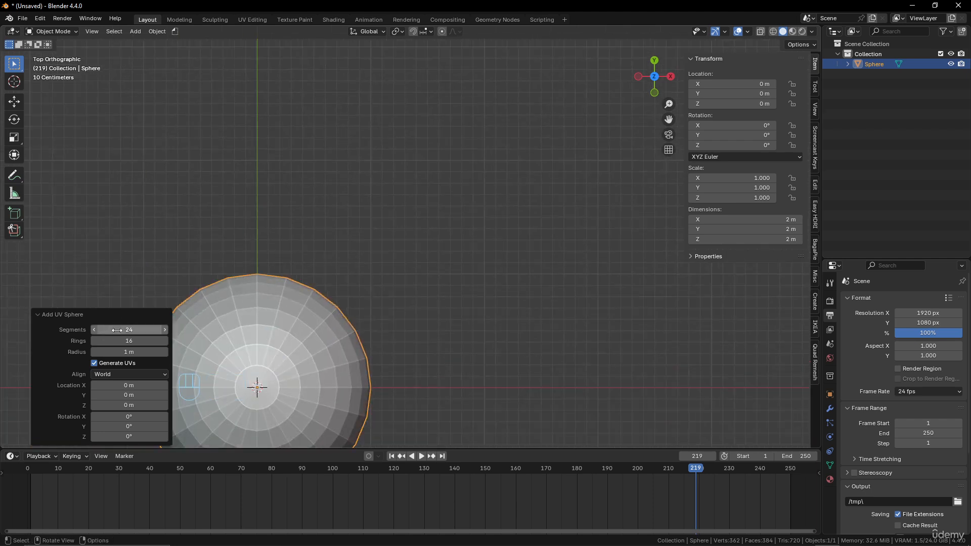
click(160, 330)
text(16)
click(281, 286)
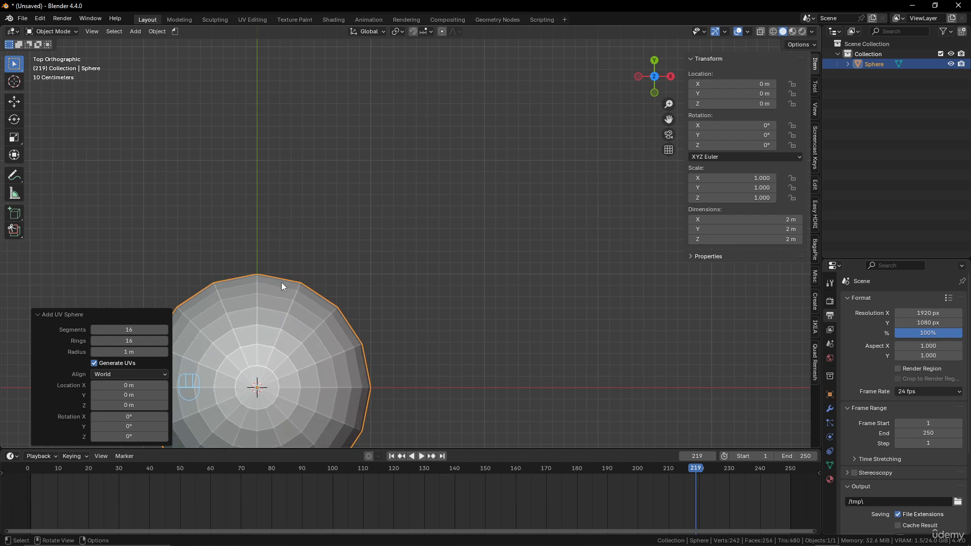
Enter Edit Mode on the sphere and display its mesh in wireframe shading.
scroll(362, 243, down, 3)
scroll(365, 252, up, 2)
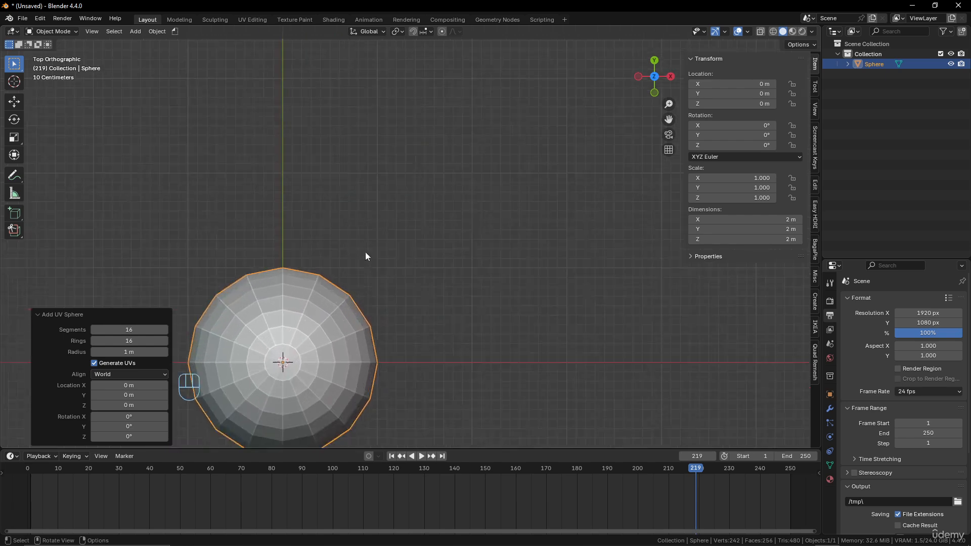
shift+middle_drag(365, 252, 448, 220)
scroll(403, 268, up, 2)
shift+middle_drag(405, 267, 419, 247)
key(Tab)
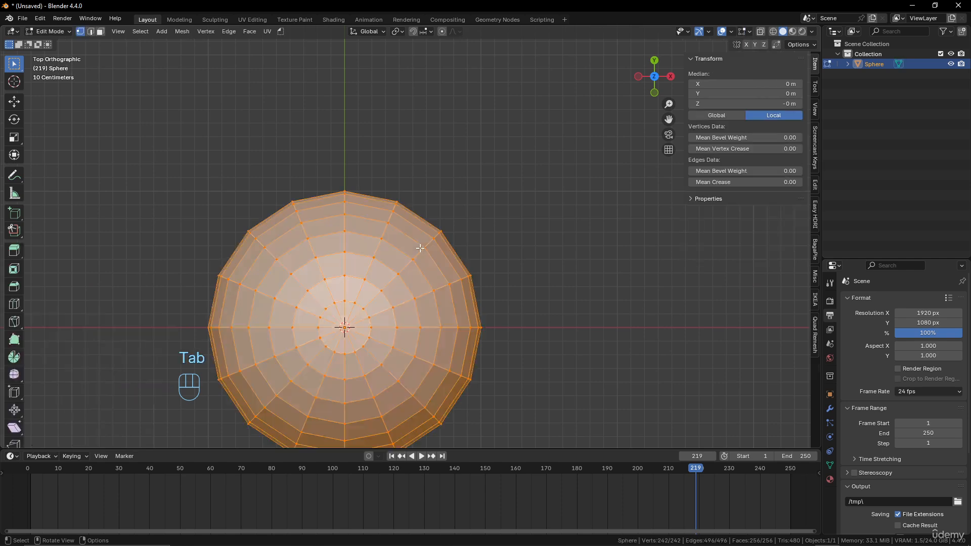
key(z)
click(101, 268)
scroll(408, 237, down, 3)
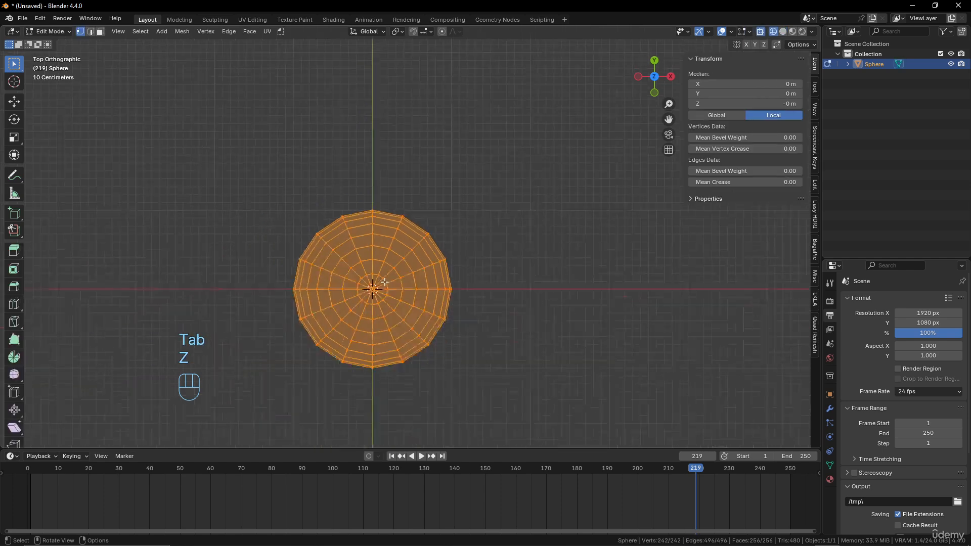
Switch to face selection and select a single face near the sphere's upper-right rim.
scroll(408, 237, up, 3)
shift+middle_drag(380, 244, 383, 233)
key(3)
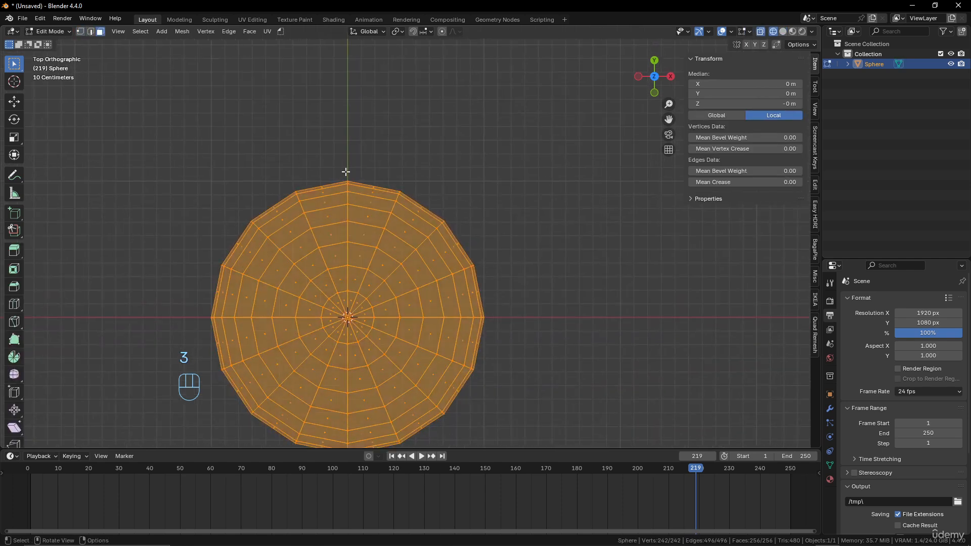
scroll(392, 212, up, 3)
click(409, 172)
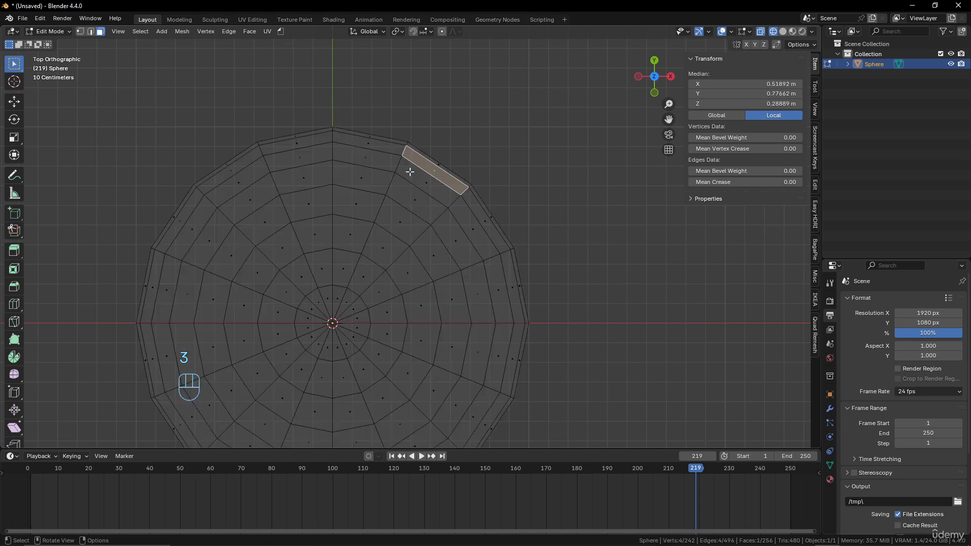
Create a new material on the sphere with a red base color and name it "red".
click(830, 479)
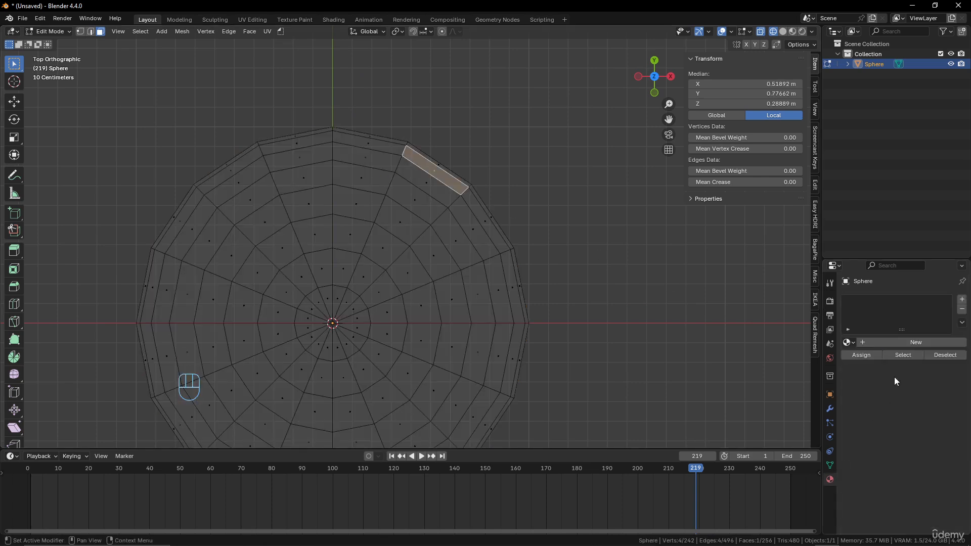
click(924, 342)
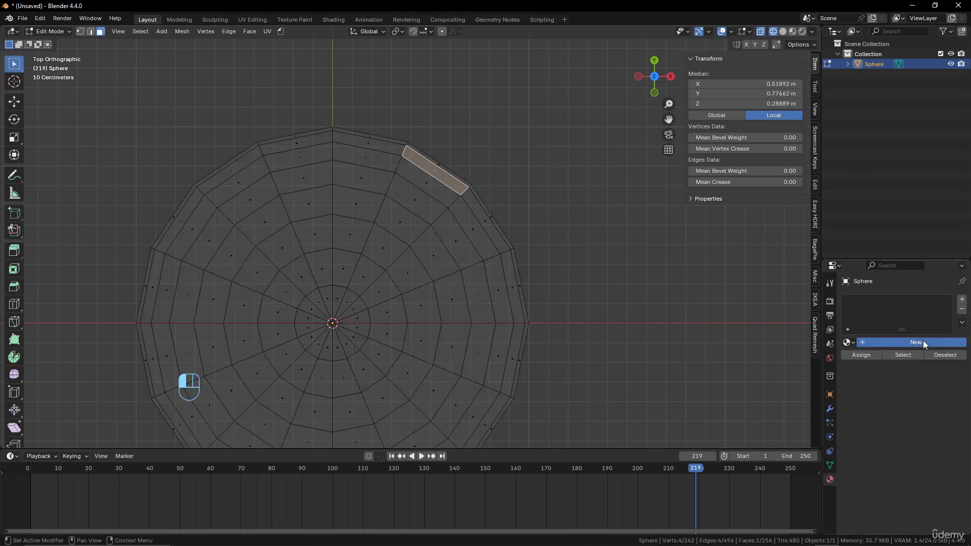
click(924, 419)
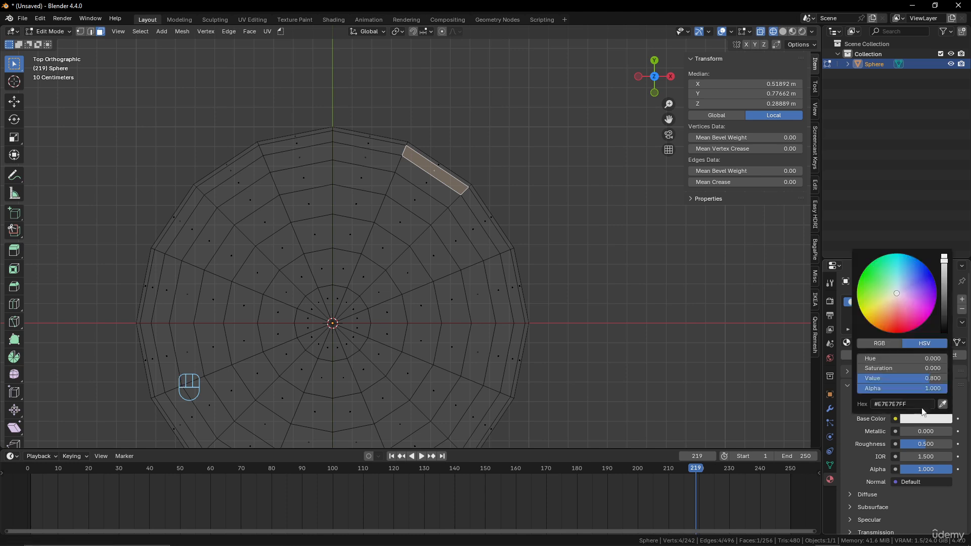
drag(894, 303, 894, 333)
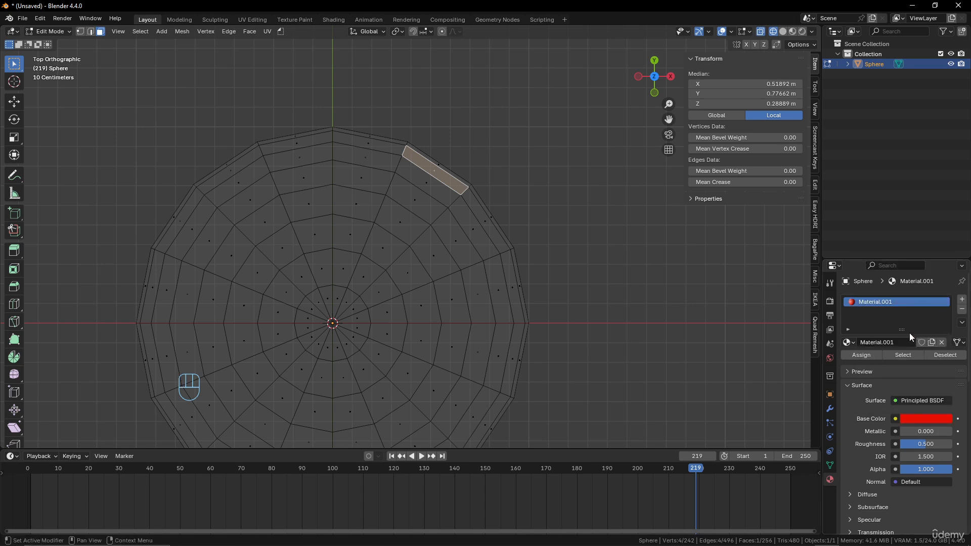
click(891, 342)
text(re)
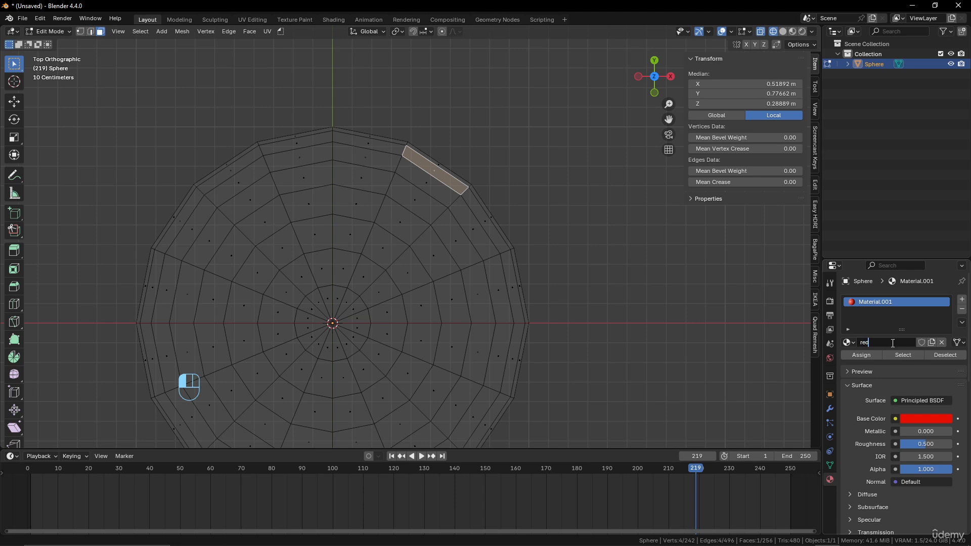
text(d)
key(Return)
Add a second material slot with a new yellow base color material and name it "yellow".
click(962, 300)
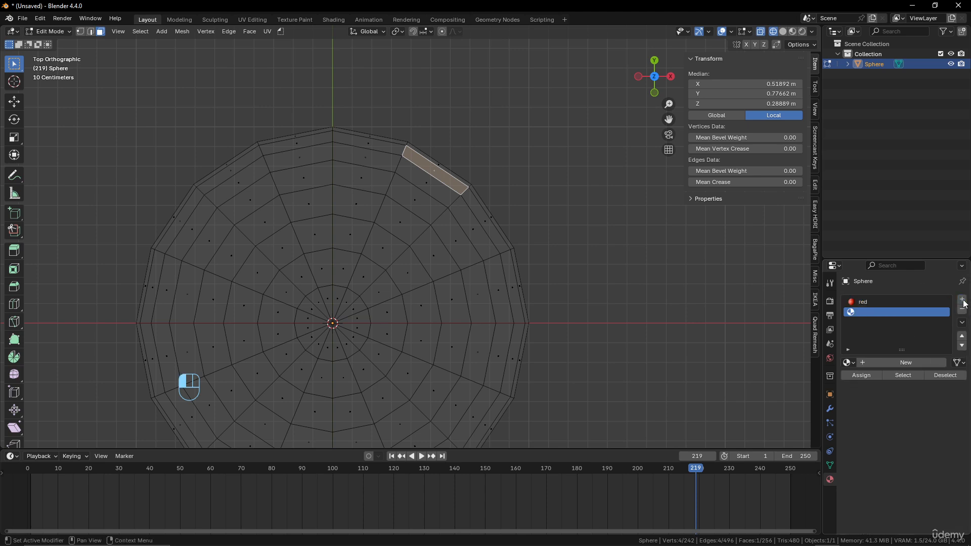
click(921, 362)
click(926, 439)
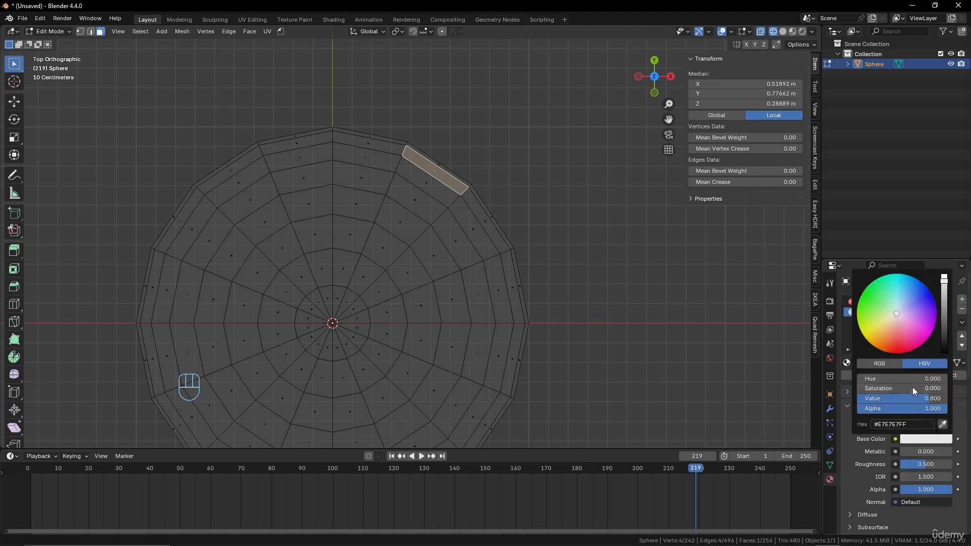
drag(896, 314, 865, 338)
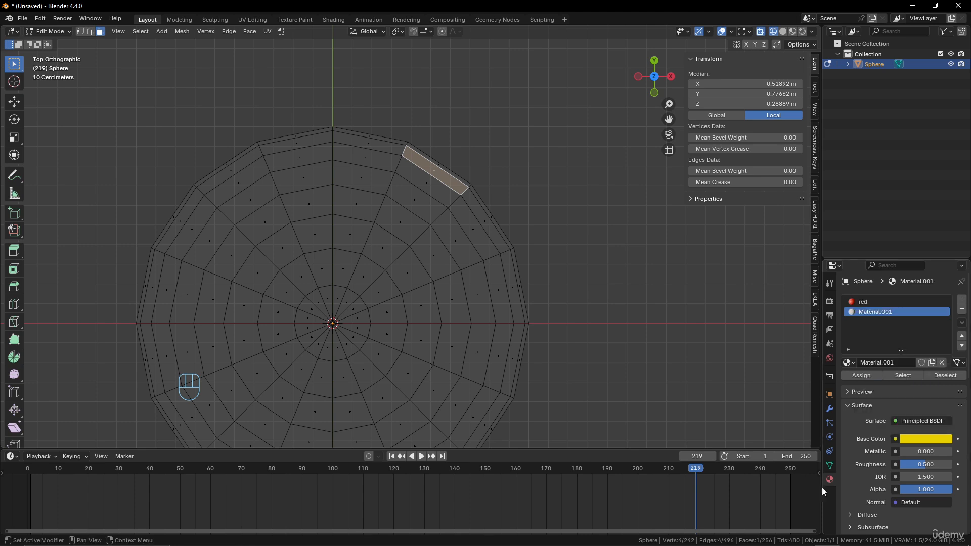
double_click(903, 313)
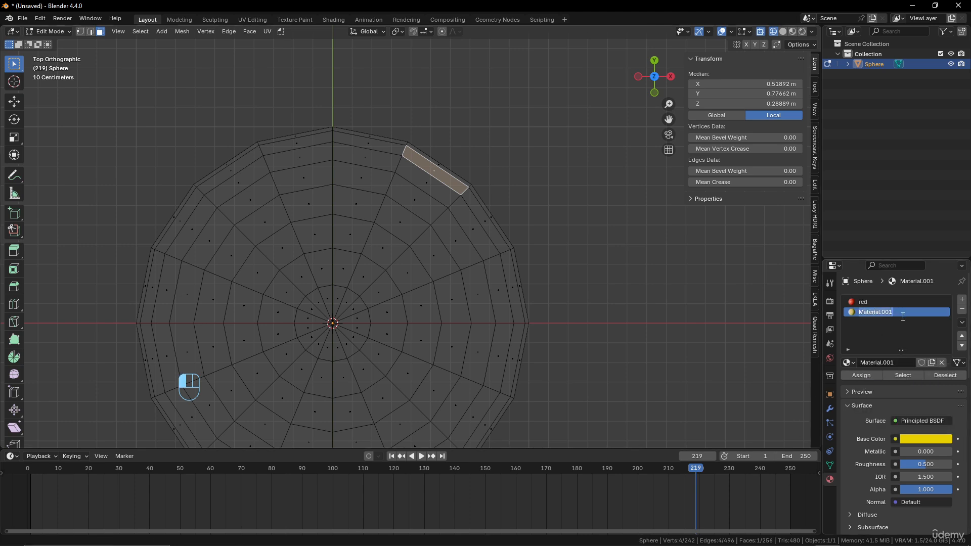
text(yellow)
key(Return)
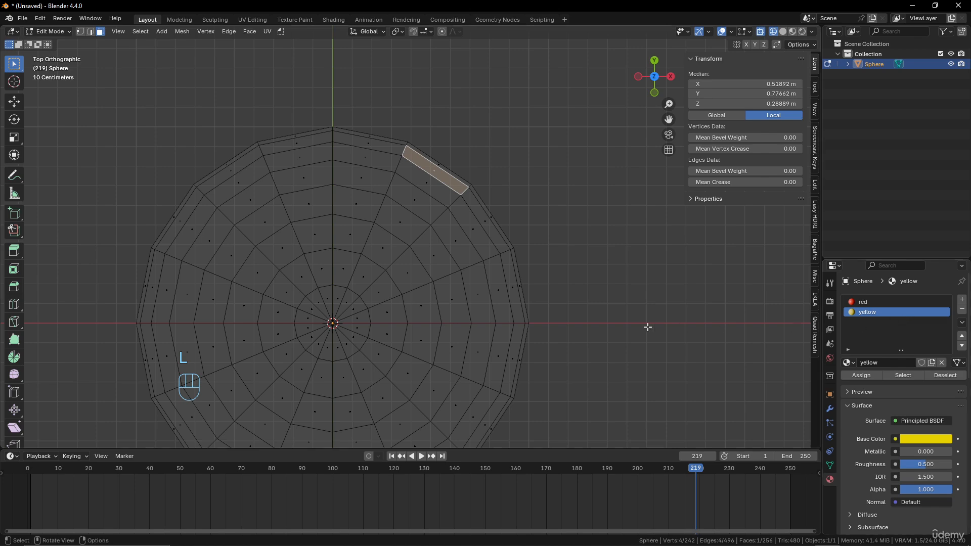
Circle-select three alternating two-segment wedges of the sphere: right of +Y, below +X and above -X.
scroll(450, 210, up, 1)
shift+middle_drag(447, 209, 454, 203)
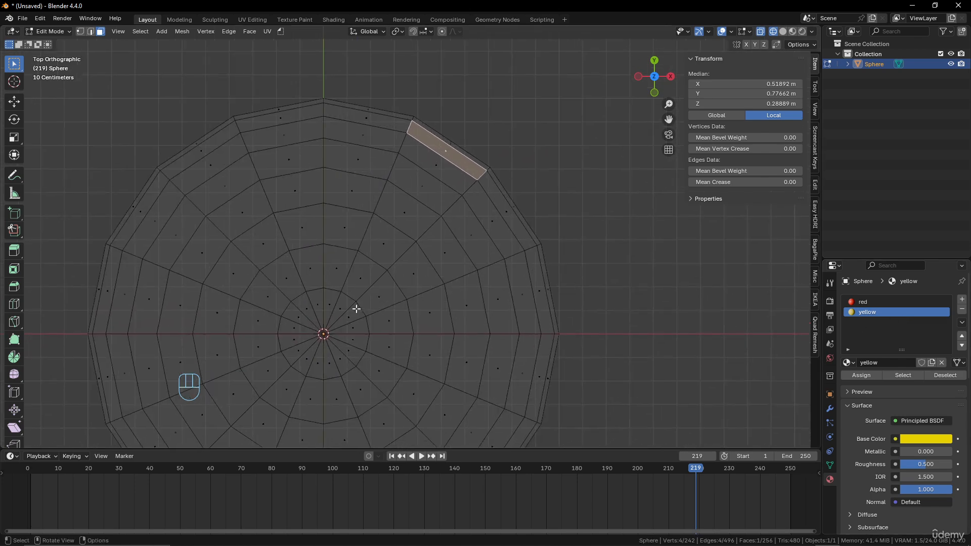
shift+middle_drag(356, 309, 389, 238)
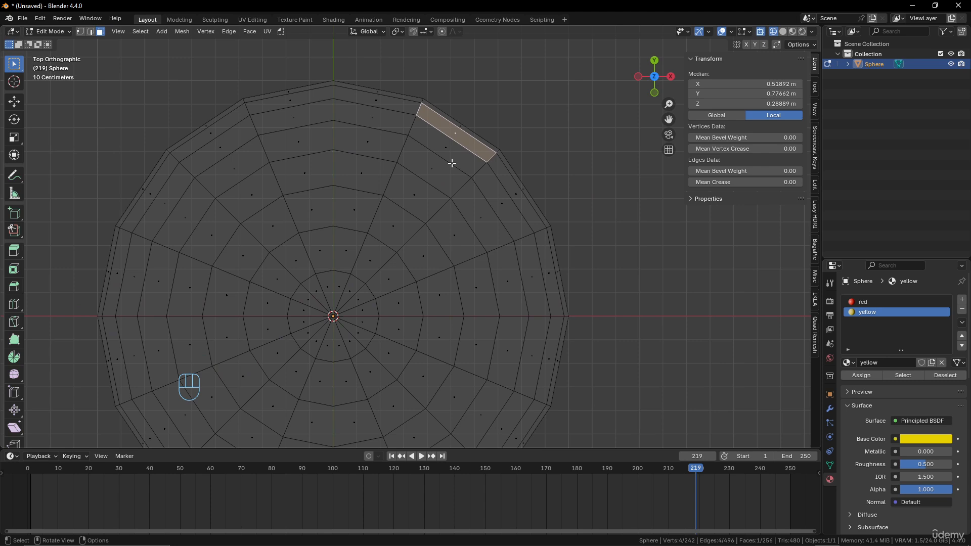
key(c)
mouse_move(412, 98)
mouse_down()
mouse_move(372, 93)
mouse_move(349, 283)
mouse_move(451, 142)
mouse_move(367, 277)
mouse_up()
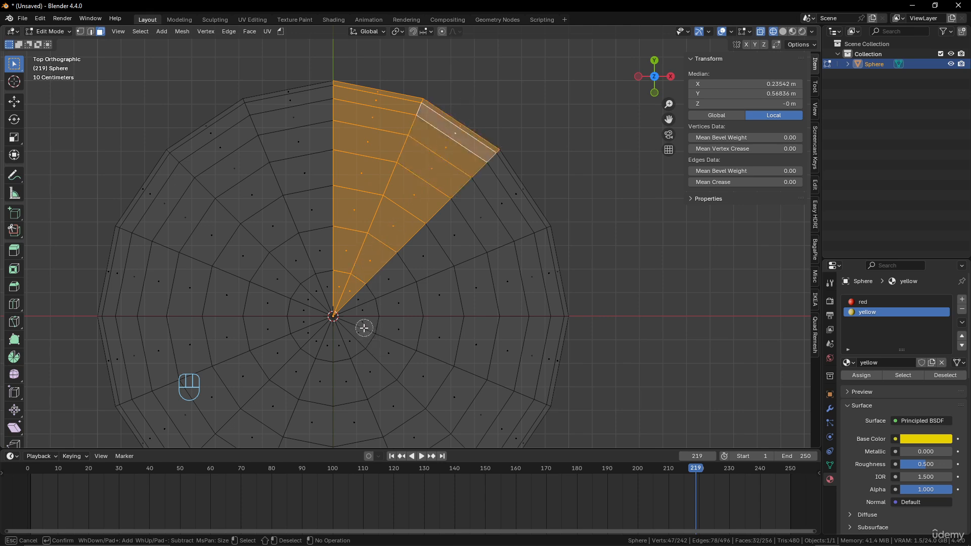
mouse_move(364, 329)
mouse_down()
mouse_move(496, 348)
mouse_move(568, 375)
mouse_move(530, 440)
mouse_move(429, 390)
mouse_move(381, 345)
mouse_move(434, 386)
mouse_up()
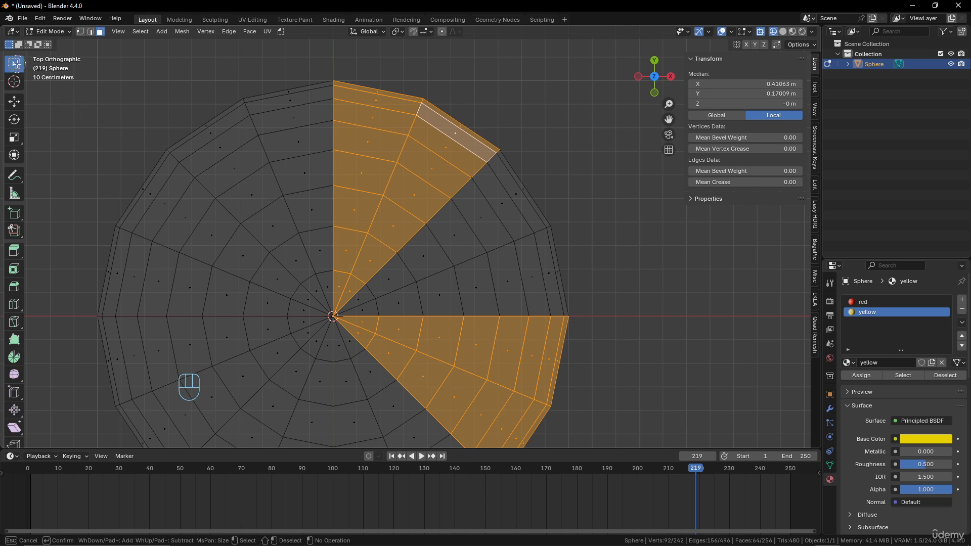
mouse_move(132, 180)
mouse_down()
mouse_move(268, 286)
mouse_move(317, 302)
mouse_move(262, 279)
mouse_move(223, 300)
mouse_move(101, 278)
mouse_move(136, 274)
mouse_up()
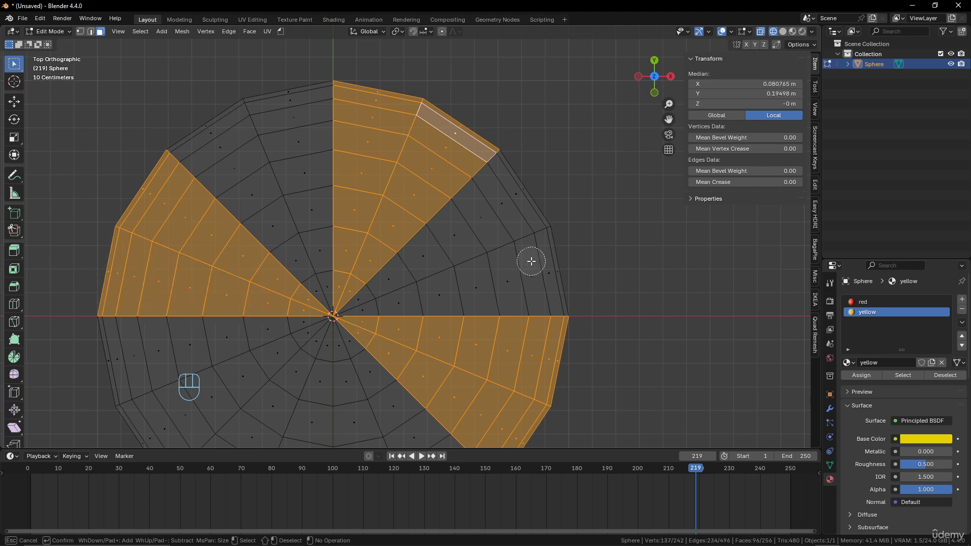
key(Escape)
Add the two-segment wedge just left of the -Y axis to the circle selection.
mouse_move(512, 271)
shift+middle_down()
mouse_move(496, 184)
mouse_move(442, 219)
mouse_move(364, 199)
shift+middle_up()
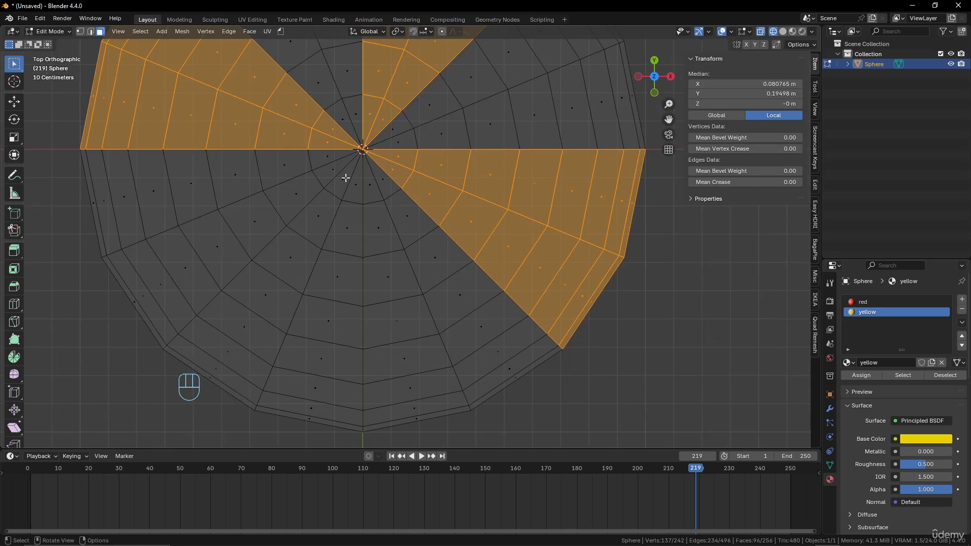
key(c)
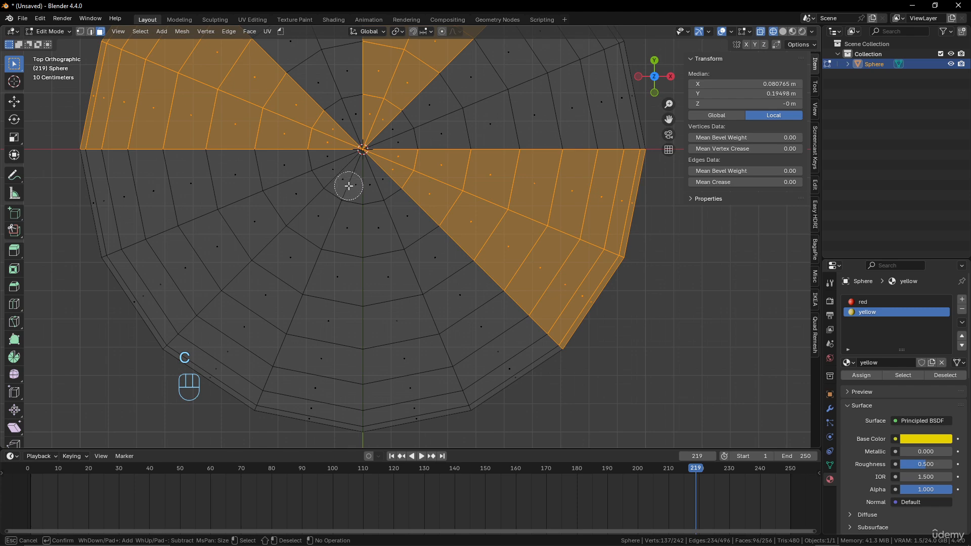
mouse_move(346, 181)
mouse_down()
mouse_move(325, 220)
mouse_move(339, 217)
mouse_move(329, 360)
mouse_move(226, 412)
mouse_move(302, 259)
mouse_up()
right_click(310, 252)
scroll(313, 253, down, 6)
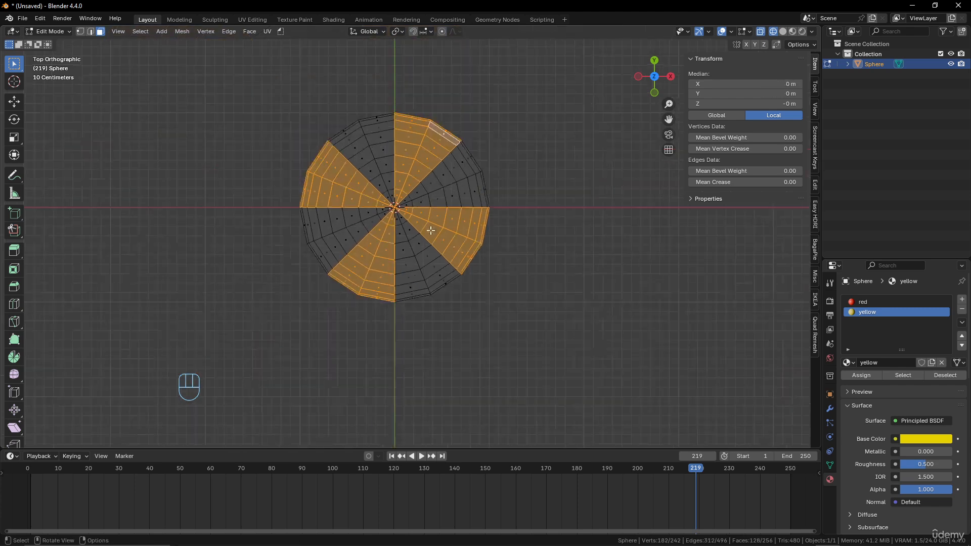
scroll(427, 230, up, 1)
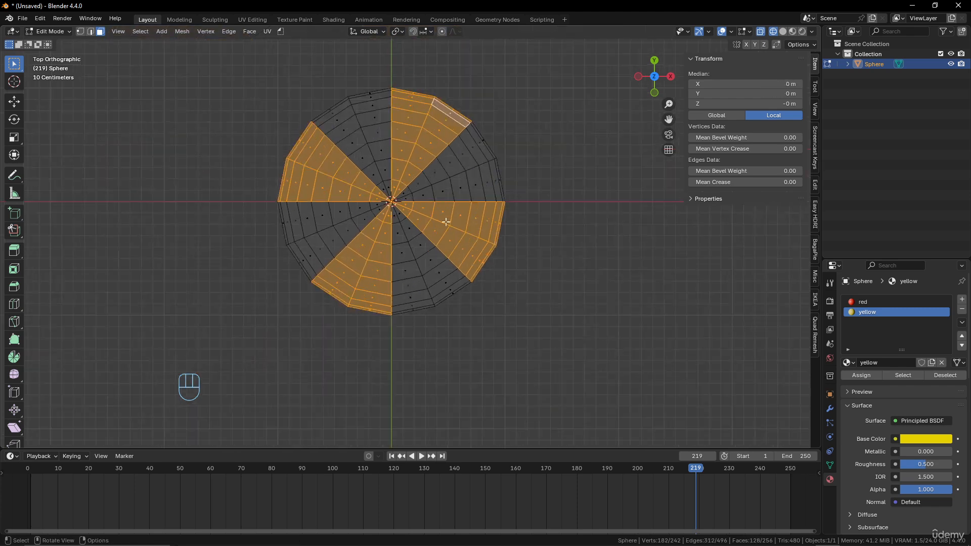
Assign the yellow material to the selected wedges, show the sphere in Material Preview shading and return to Object Mode.
click(869, 376)
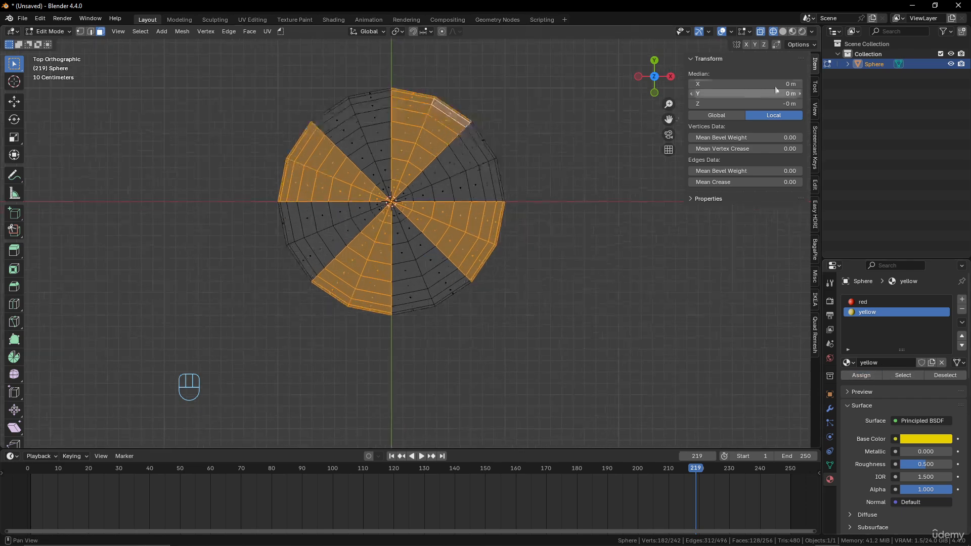
click(794, 32)
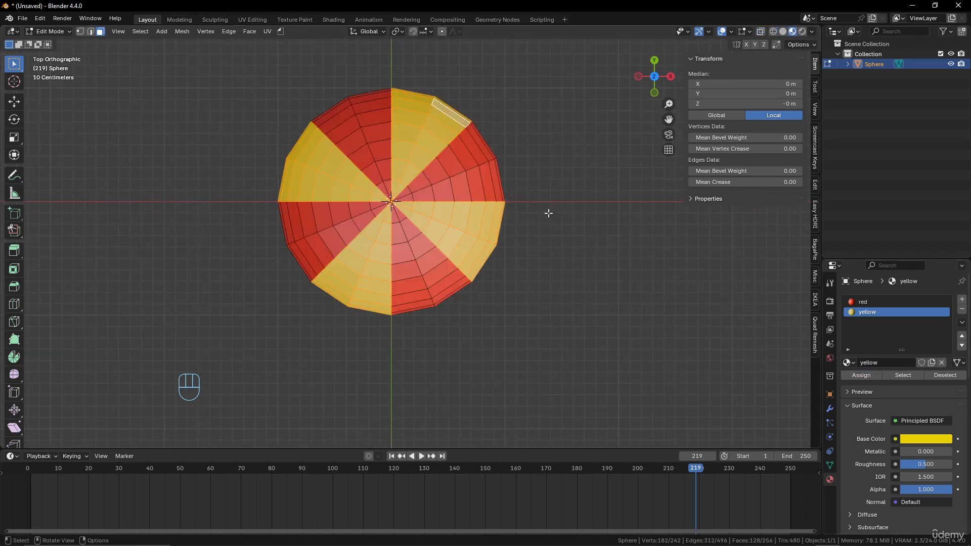
mouse_move(548, 213)
middle_down()
mouse_move(507, 223)
mouse_move(503, 204)
middle_up()
key(Tab)
scroll(502, 205, down, 3)
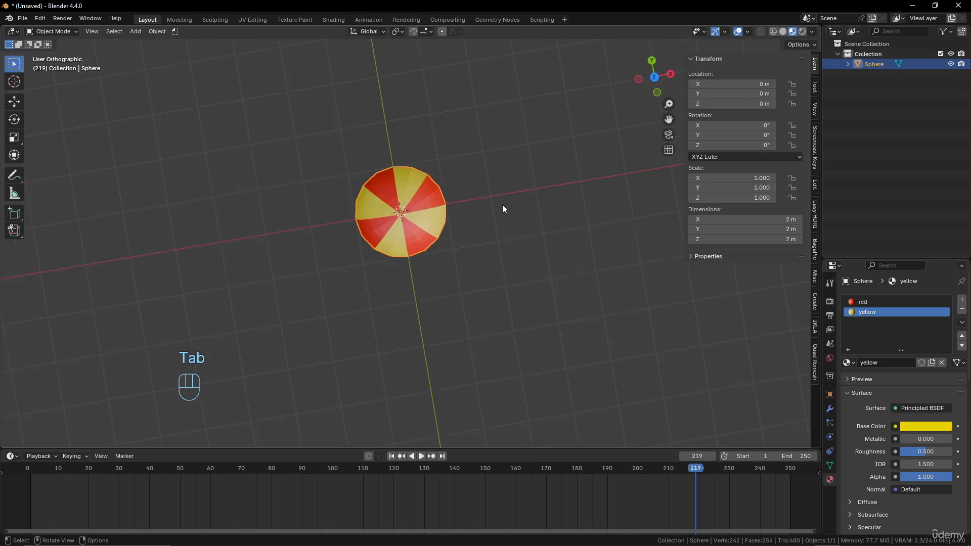
In the front orthographic view, rotate the sphere 90° about the X axis.
key(KP_1)
scroll(501, 288, up, 2)
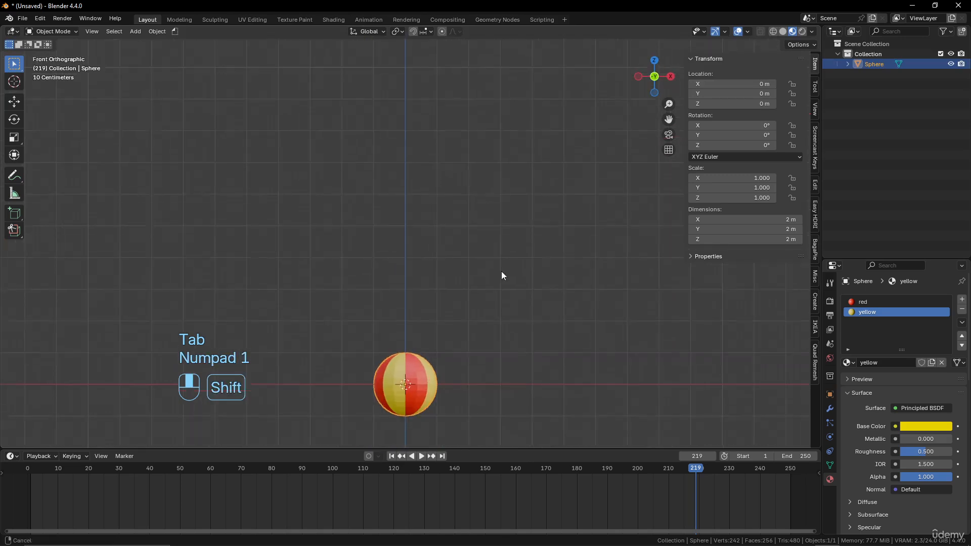
shift+middle_drag(502, 271, 488, 165)
key(r)
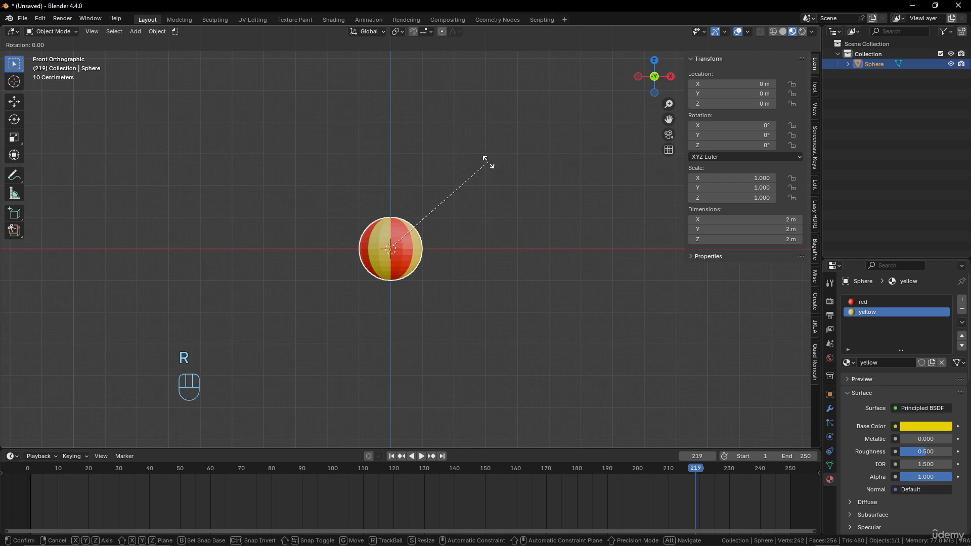
key(x)
key(KP_9)
key(KP_0)
click(488, 162)
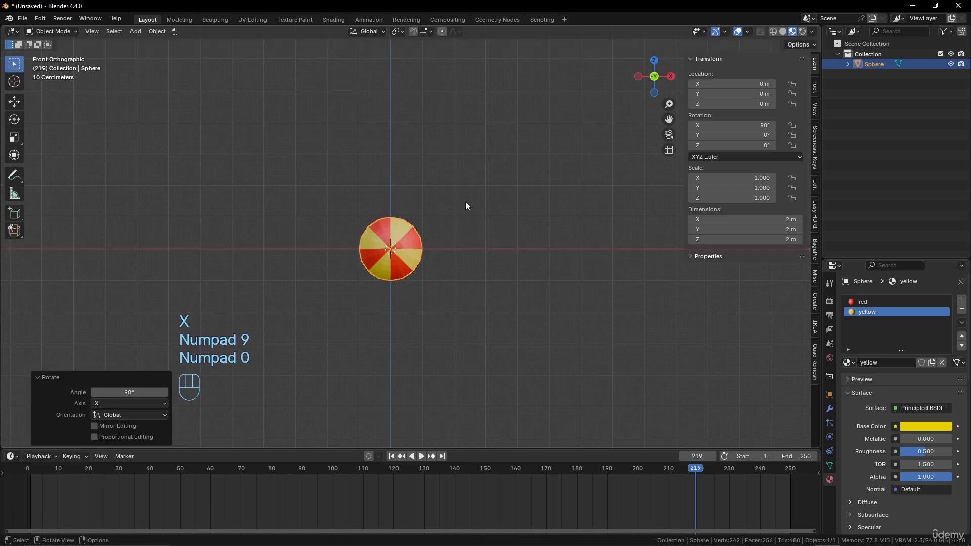
scroll(465, 206, down, 5)
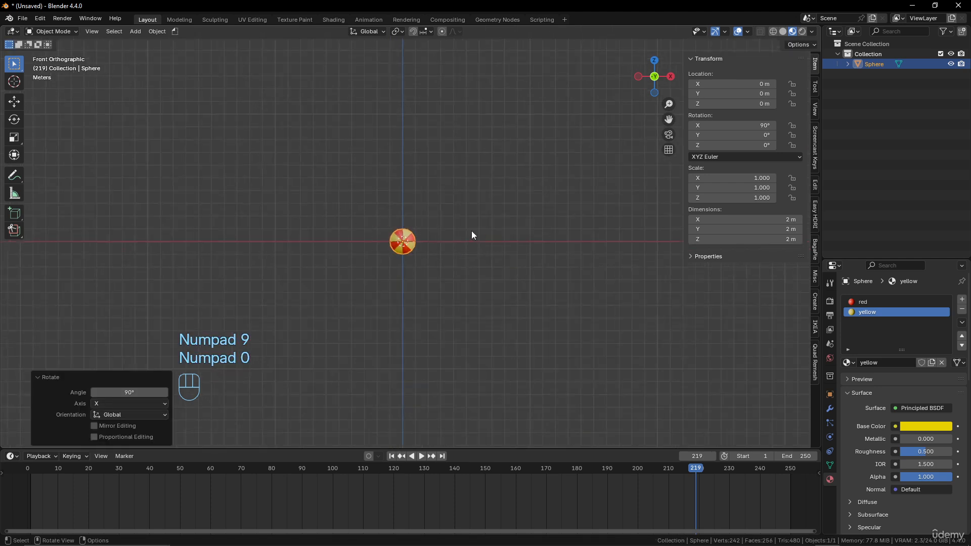
scroll(445, 226, down, 2)
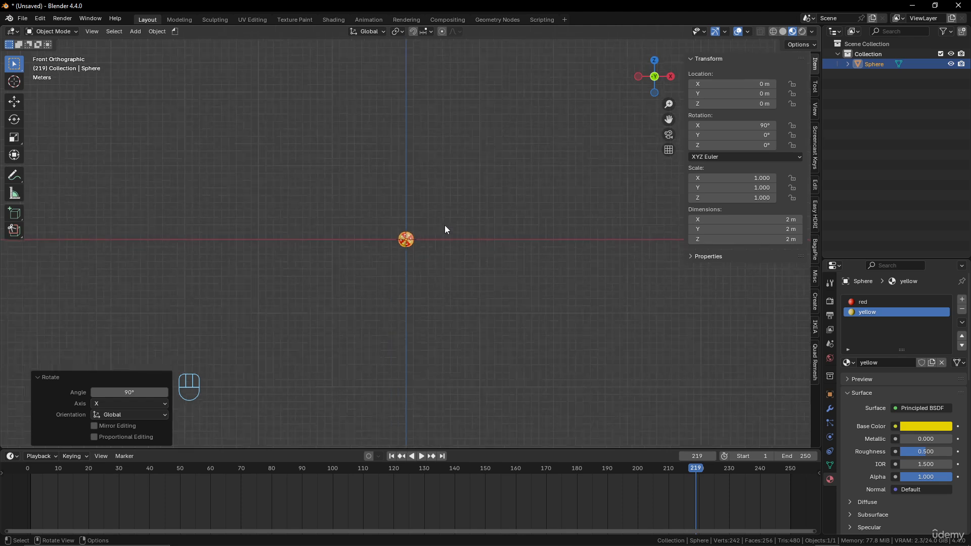
scroll(445, 226, up, 2)
scroll(445, 226, down, 2)
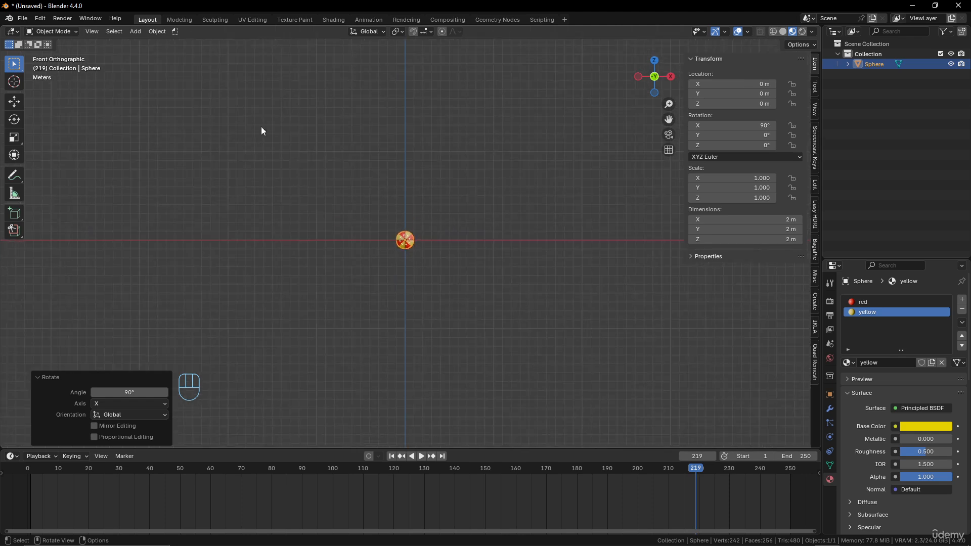
Sketch annotation strokes of a looping ball path descending to the sphere from the upper left and rising to the upper right.
click(14, 179)
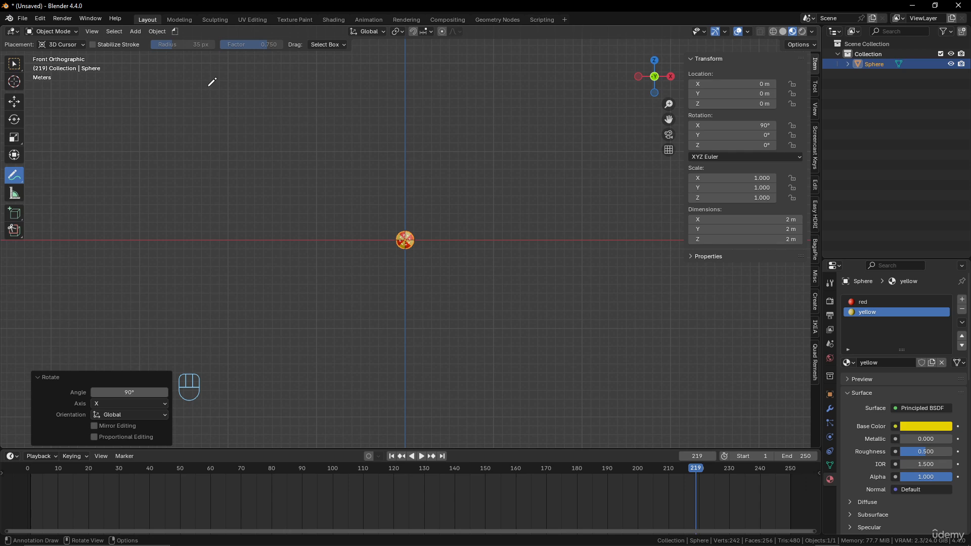
mouse_move(208, 86)
mouse_down()
mouse_move(268, 90)
mouse_move(296, 105)
mouse_move(287, 103)
mouse_move(302, 147)
mouse_move(355, 163)
mouse_move(358, 184)
mouse_move(386, 191)
mouse_move(406, 230)
mouse_move(428, 239)
mouse_move(425, 254)
mouse_up()
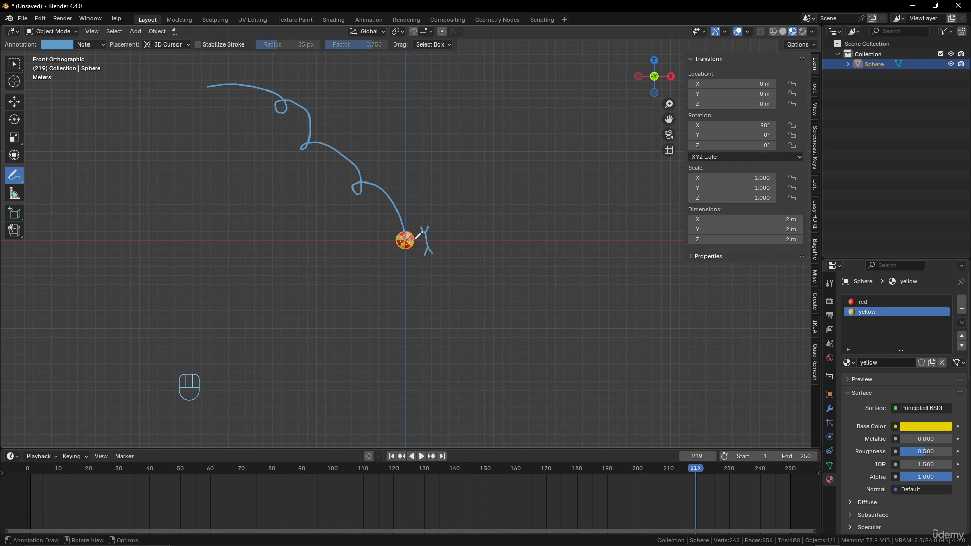
mouse_move(416, 235)
mouse_down()
mouse_move(457, 184)
mouse_move(480, 182)
mouse_move(484, 166)
mouse_move(553, 111)
mouse_move(571, 119)
mouse_move(627, 71)
mouse_move(632, 86)
mouse_move(630, 65)
mouse_up()
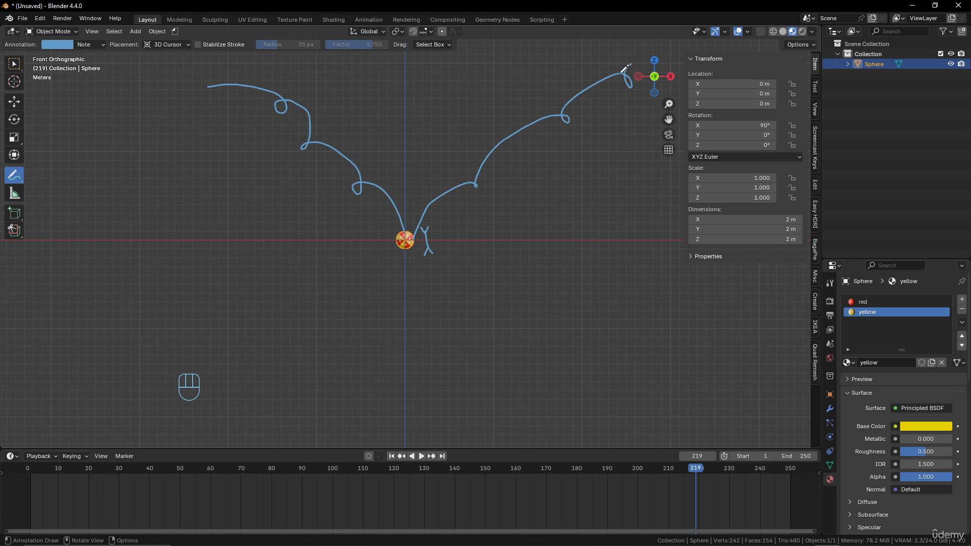
Undo all the annotation strokes and return to the selection tool.
key(ctrl)
key(ctrl+z)
key(ctrl+z)
key(ctrl+z)
key(ctrl+z)
key(ctrl+z)
key(ctrl+z)
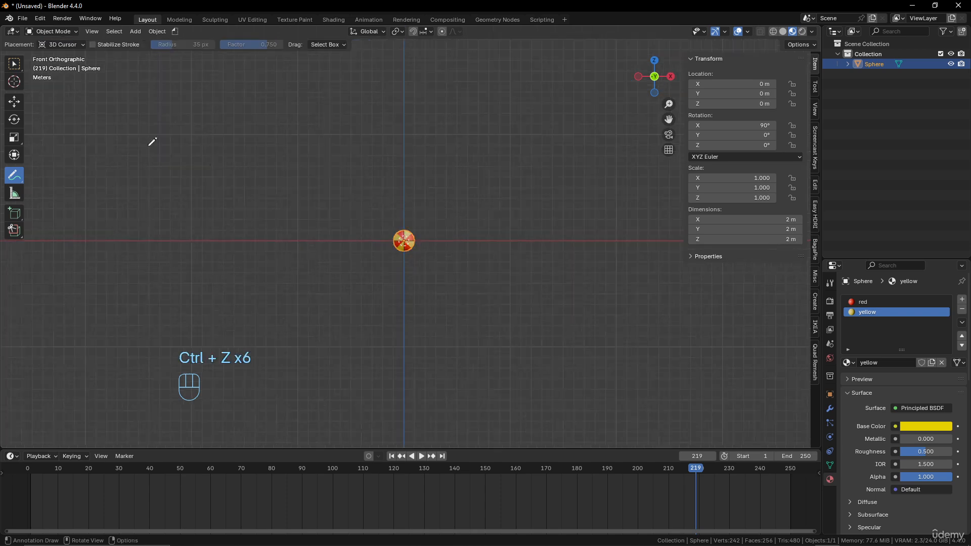
key(w)
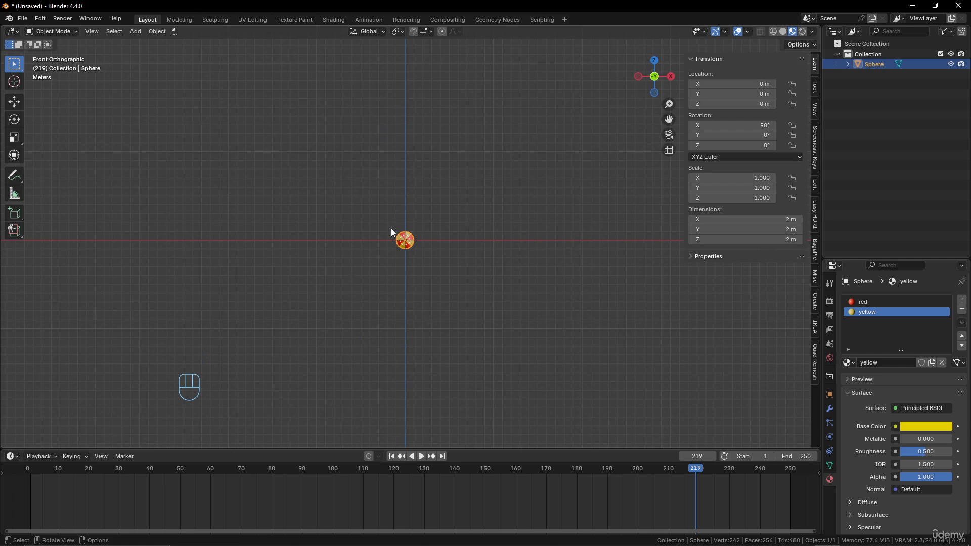
Return to frame 1 and set the animation's end frame to 150.
click(32, 473)
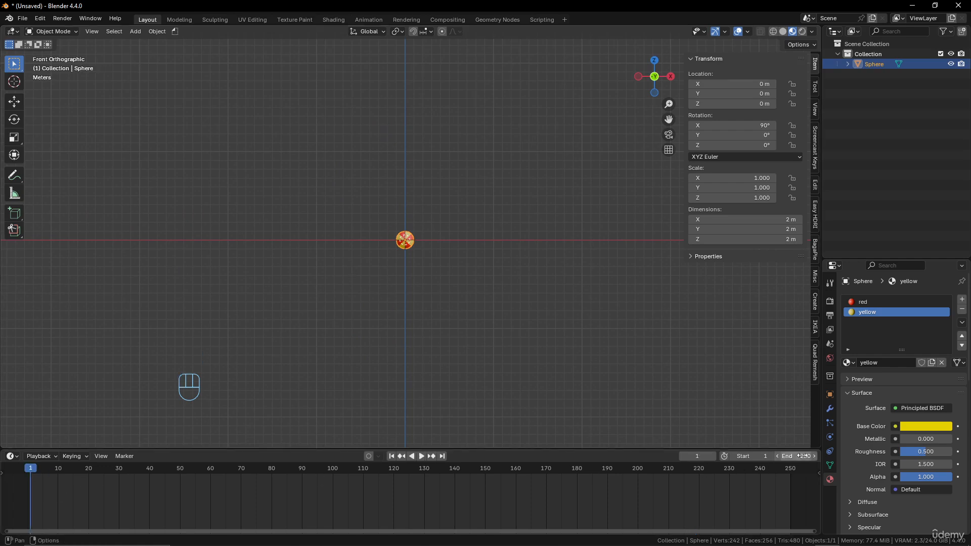
click(796, 456)
text(1)
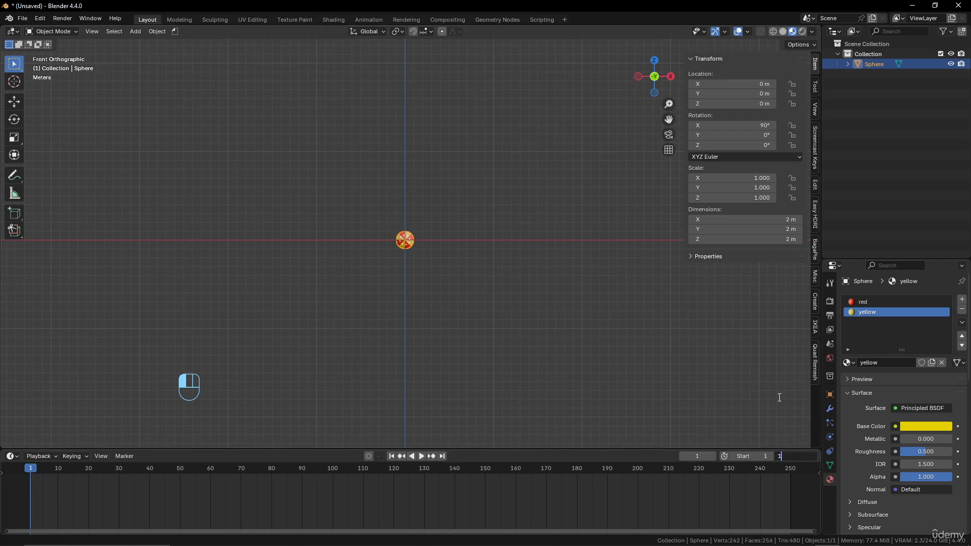
key(Return)
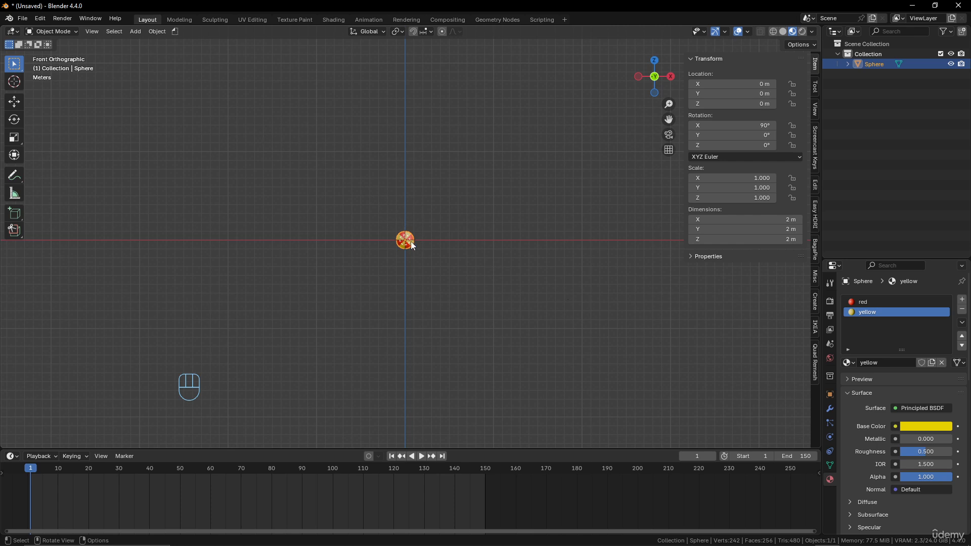
Move the sphere up and to the left, to about X -25.5 m, Z 20.1 m, and insert a Location keyframe at frame 1.
key(g)
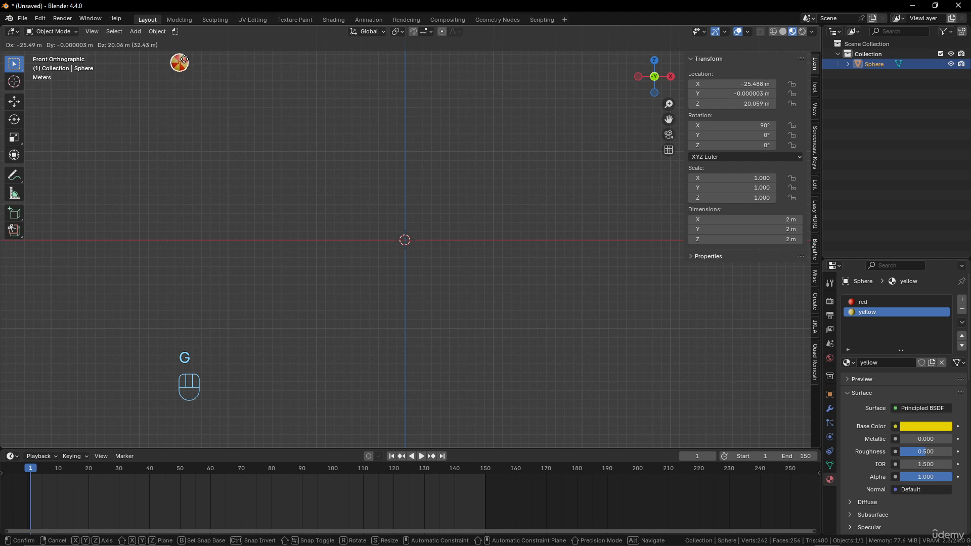
click(181, 62)
scroll(315, 121, down, 2)
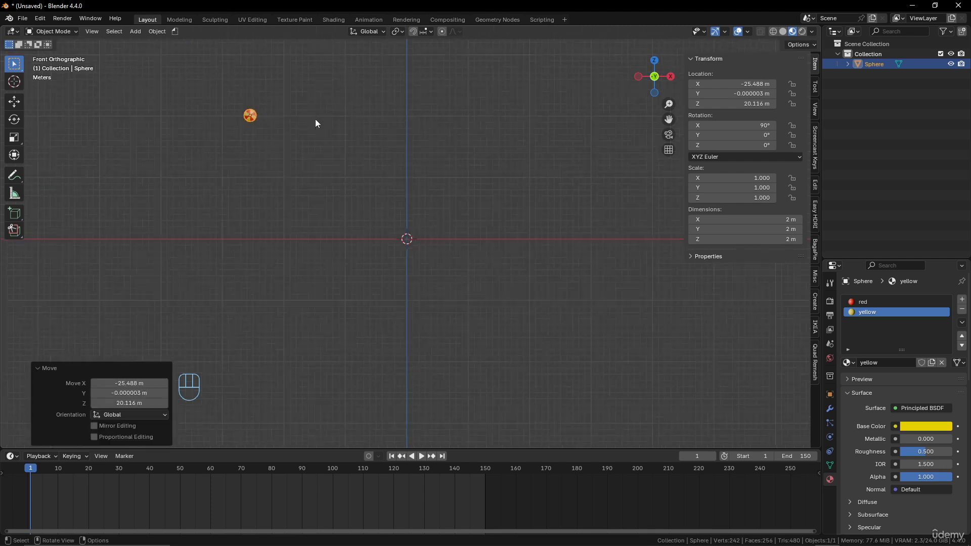
scroll(369, 177, up, 2)
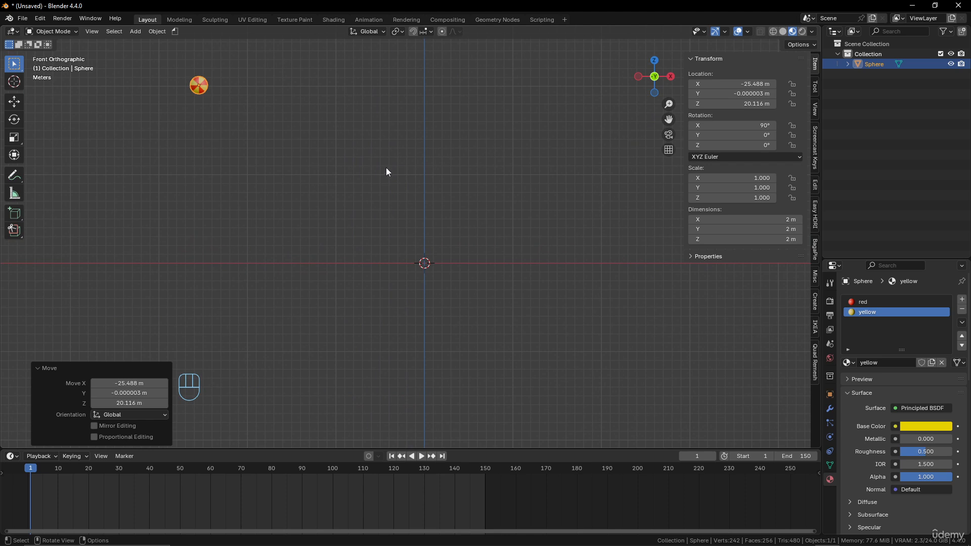
key(k)
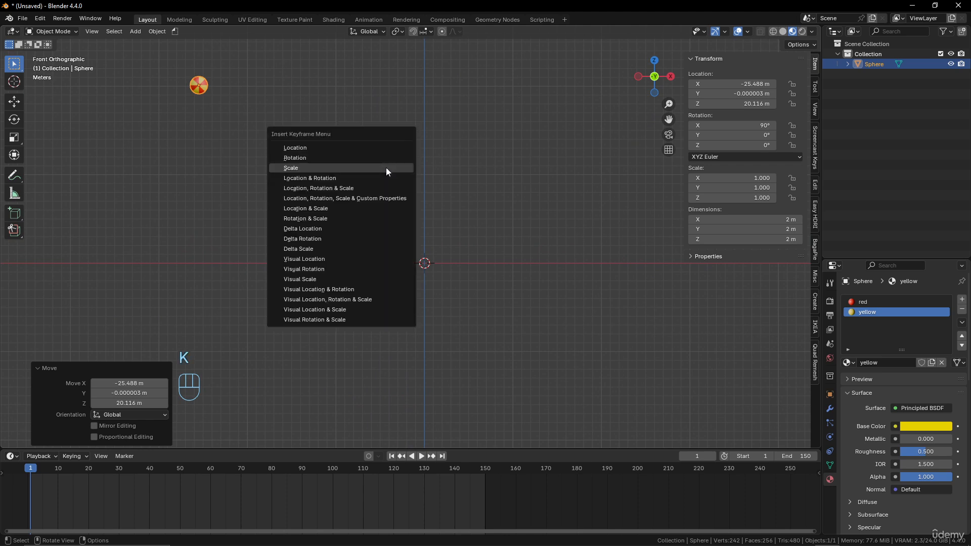
click(377, 148)
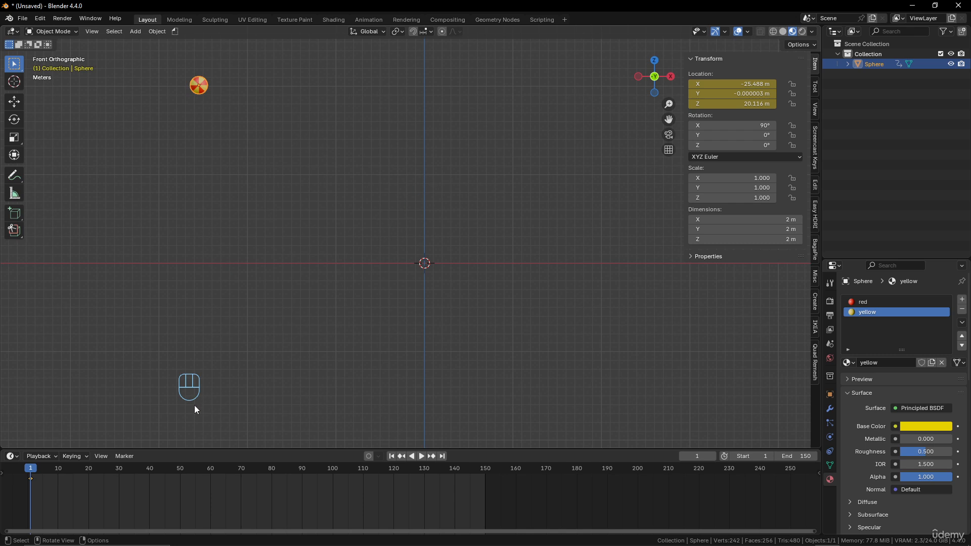
Play the animation up to frame 75, stop, and move the sphere down near the origin, to about X 0.06 m, Z 0.69 m.
key(space)
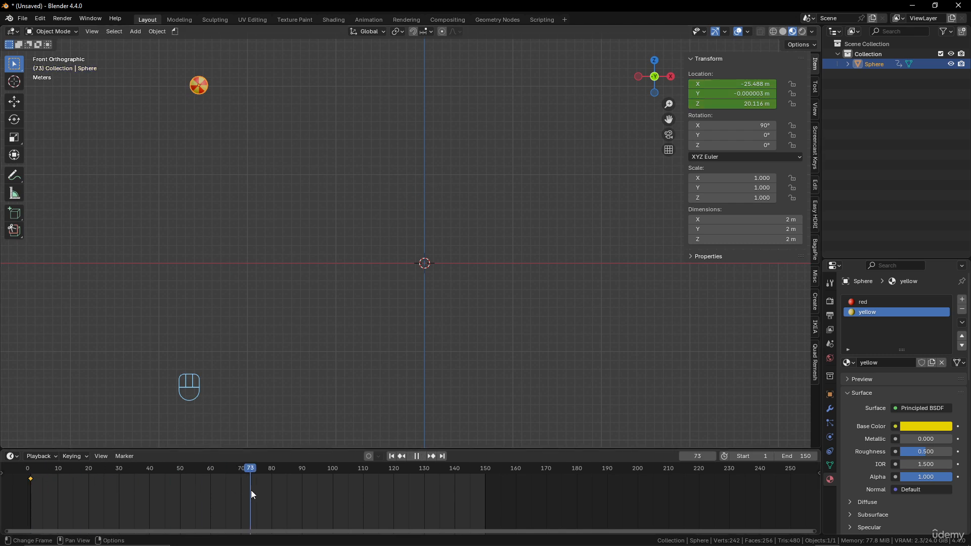
key(space)
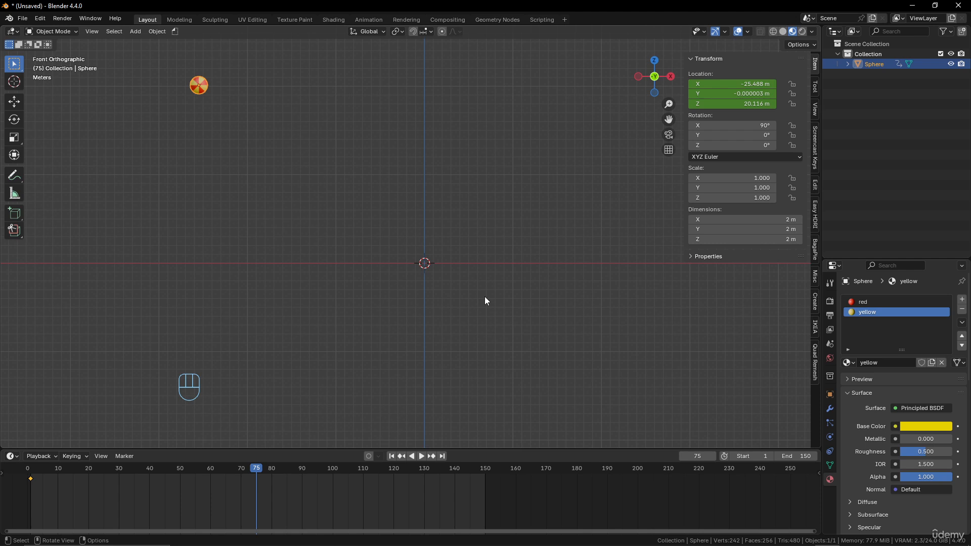
key(g)
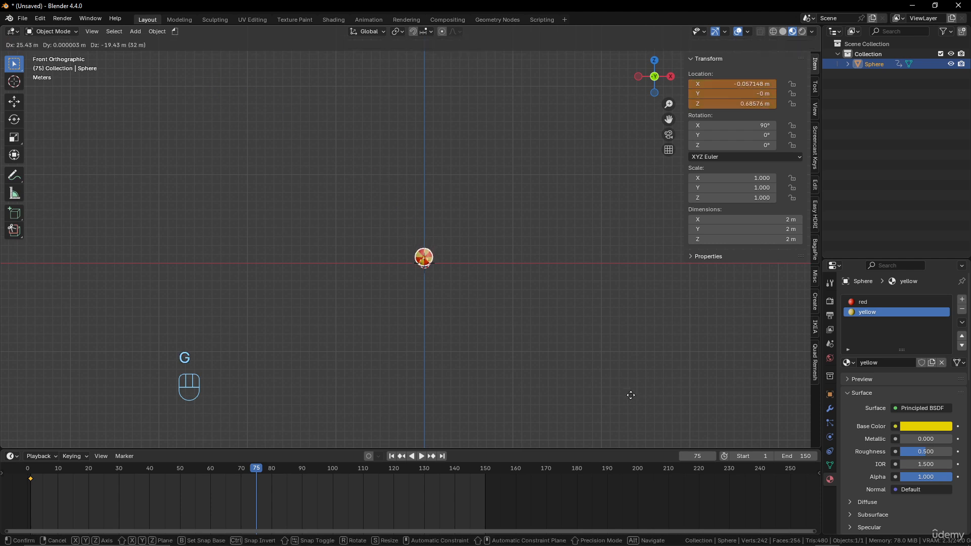
click(630, 393)
scroll(496, 346, up, 9)
shift+middle_drag(505, 344, 431, 281)
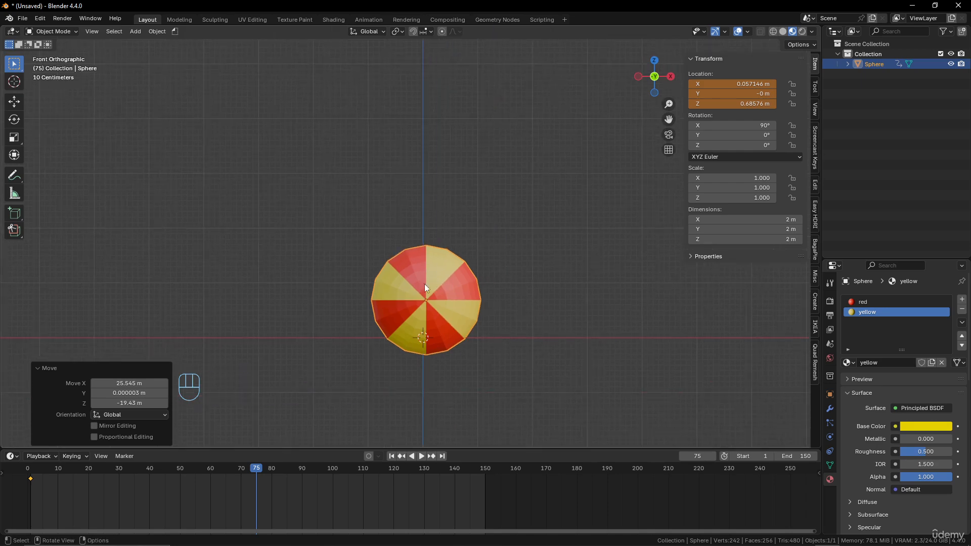
key(s)
key(z)
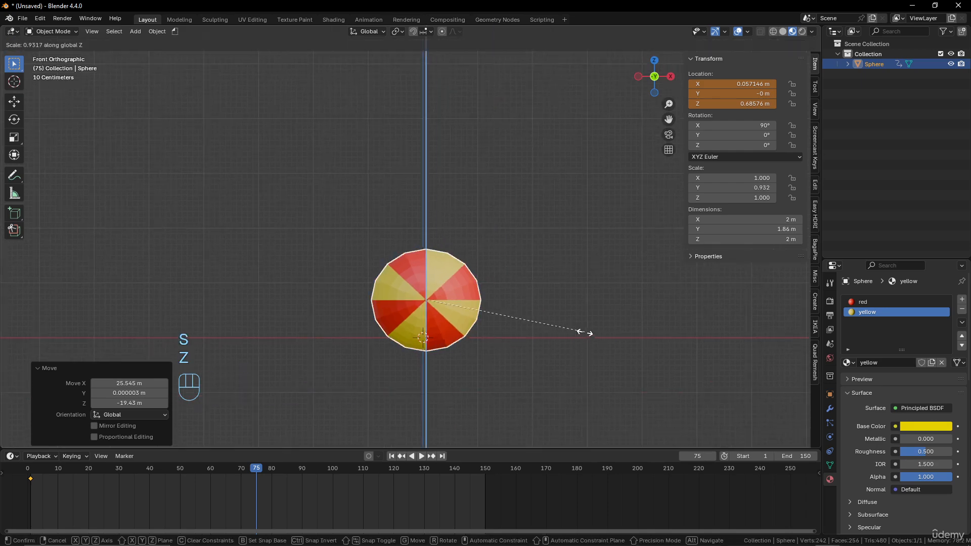
right_click(551, 329)
Insert a Location keyframe for the sphere at frame 75.
scroll(558, 349, down, 12)
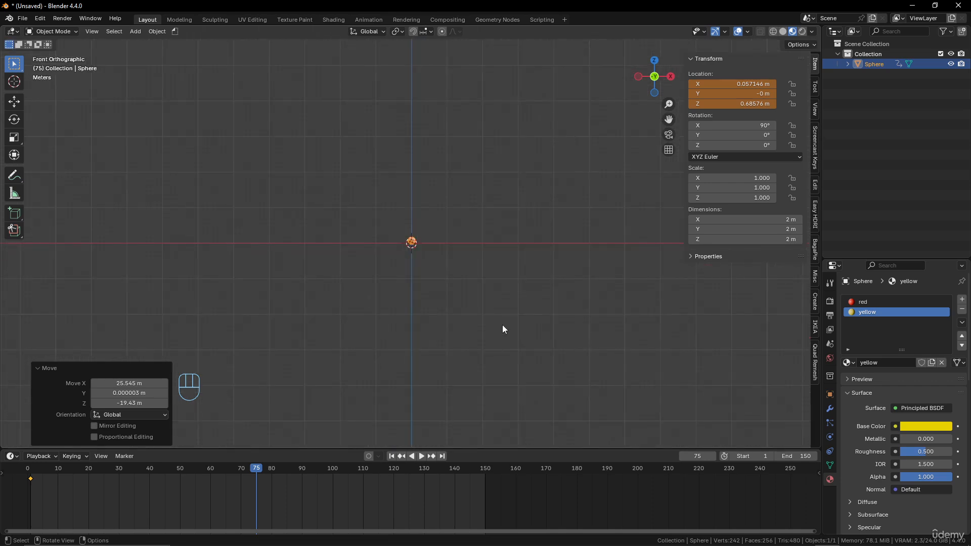
key(k)
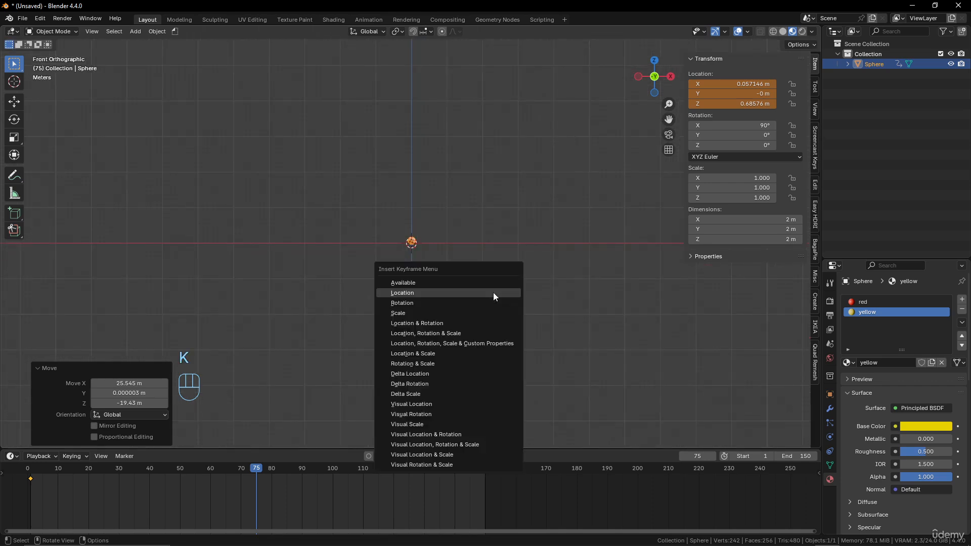
click(493, 292)
scroll(490, 269, up, 1)
scroll(490, 271, down, 1)
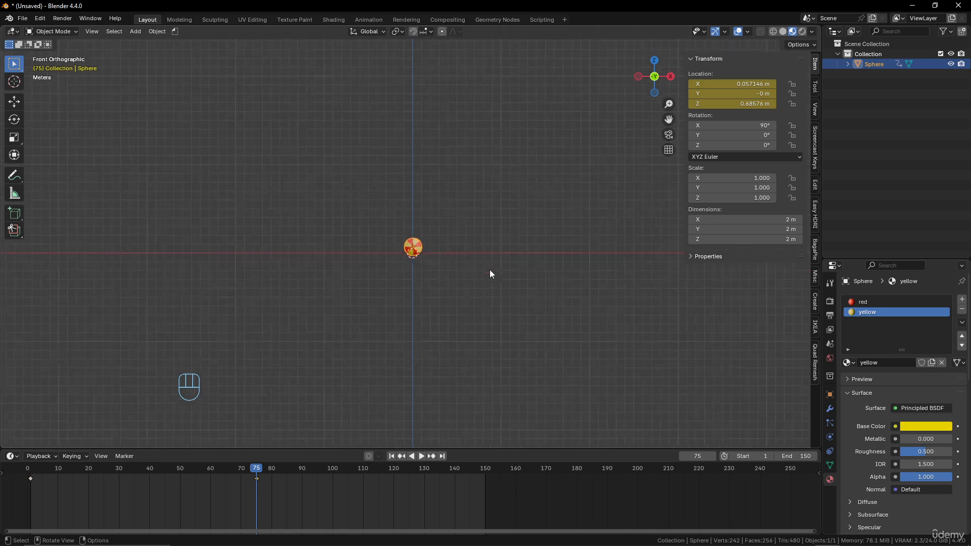
Go back to frame 1 and draw a small X annotation mark on the opposite side of the Z axis from the sphere, at similar height.
drag(262, 470, 30, 469)
shift+middle_drag(275, 291, 293, 276)
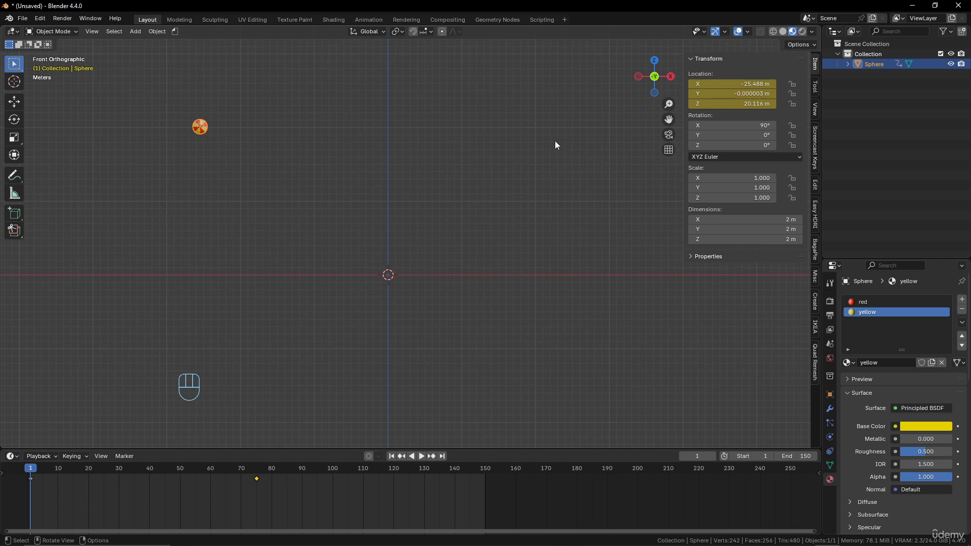
click(14, 175)
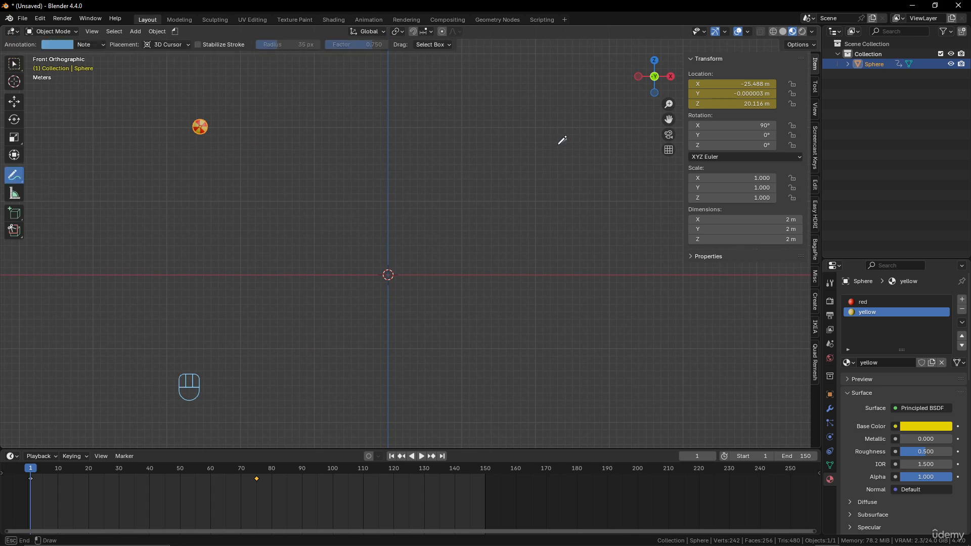
mouse_move(557, 147)
mouse_down()
mouse_move(567, 138)
mouse_move(568, 147)
mouse_up()
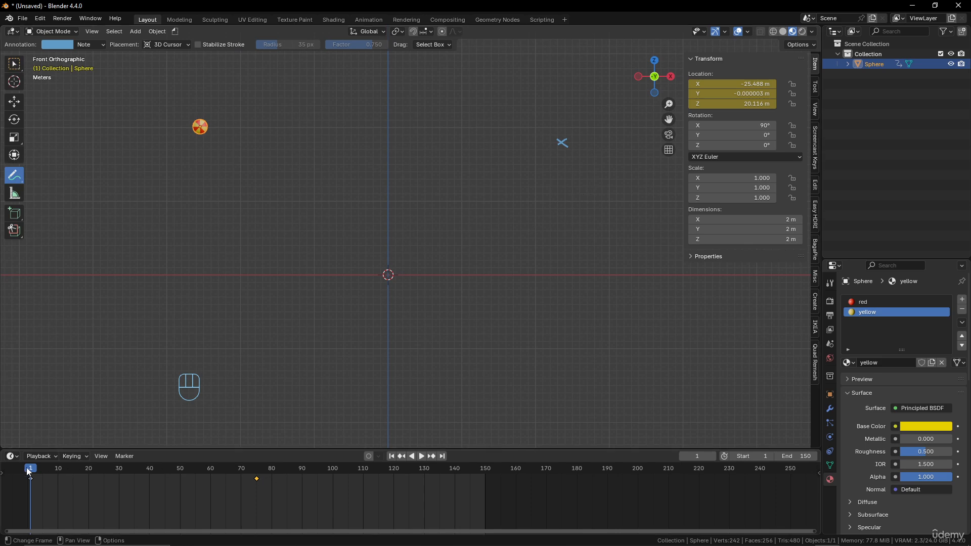
At frame 150, move the sphere onto the X mark, at about X 23.4 m, Z 18 m, and insert a Location keyframe.
drag(28, 470, 486, 478)
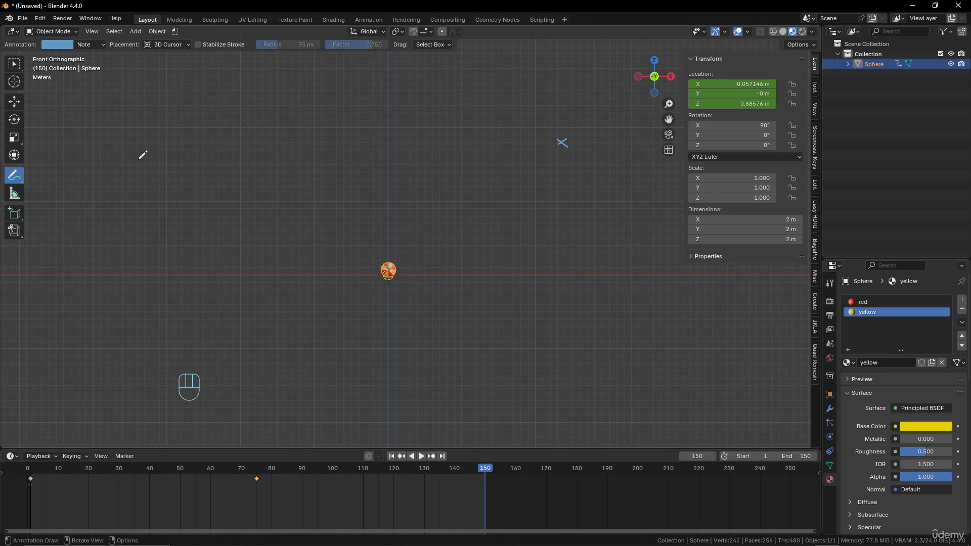
click(14, 64)
key(g)
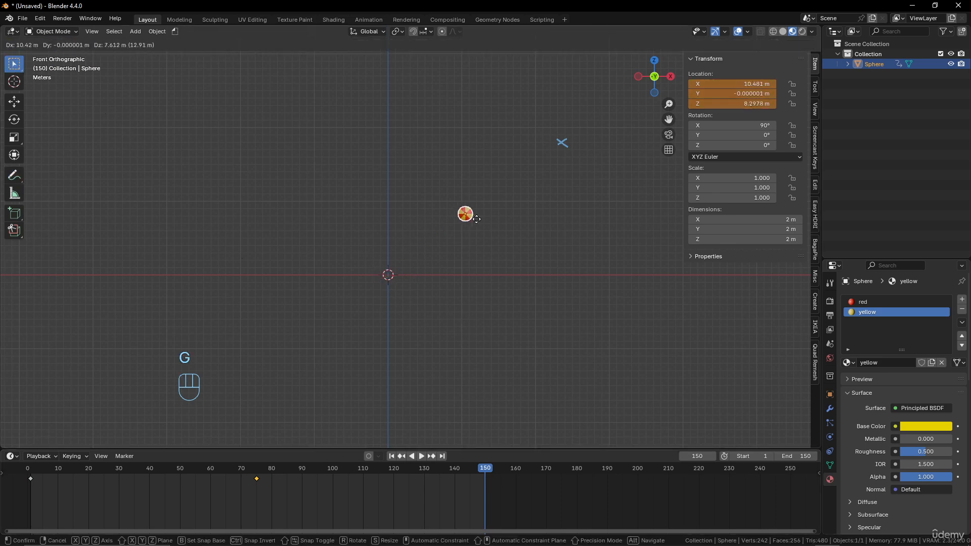
click(566, 151)
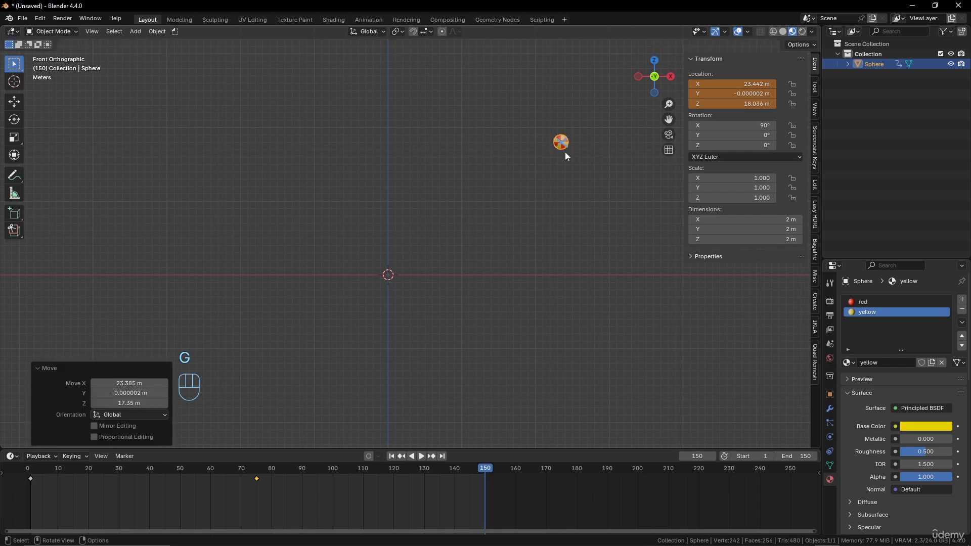
key(i)
key(ctrl+z)
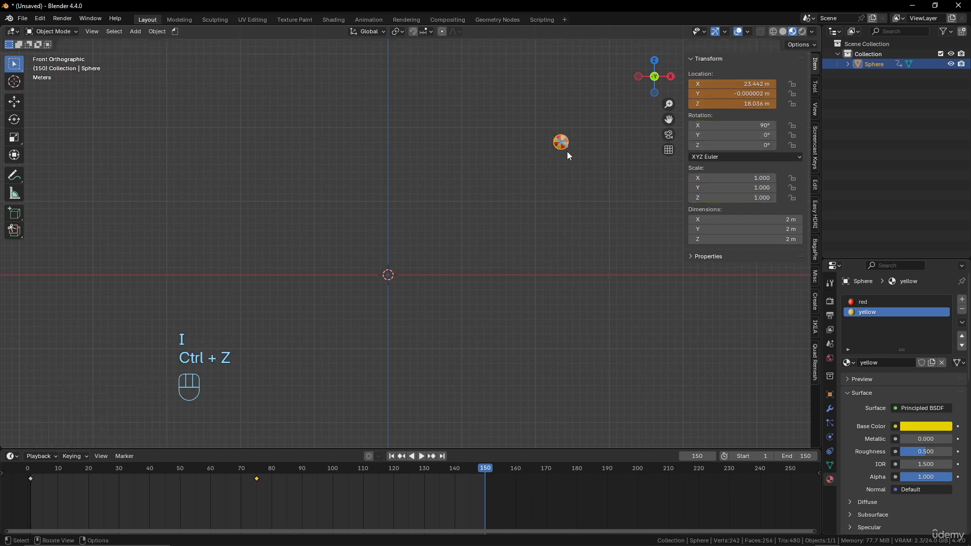
key(k)
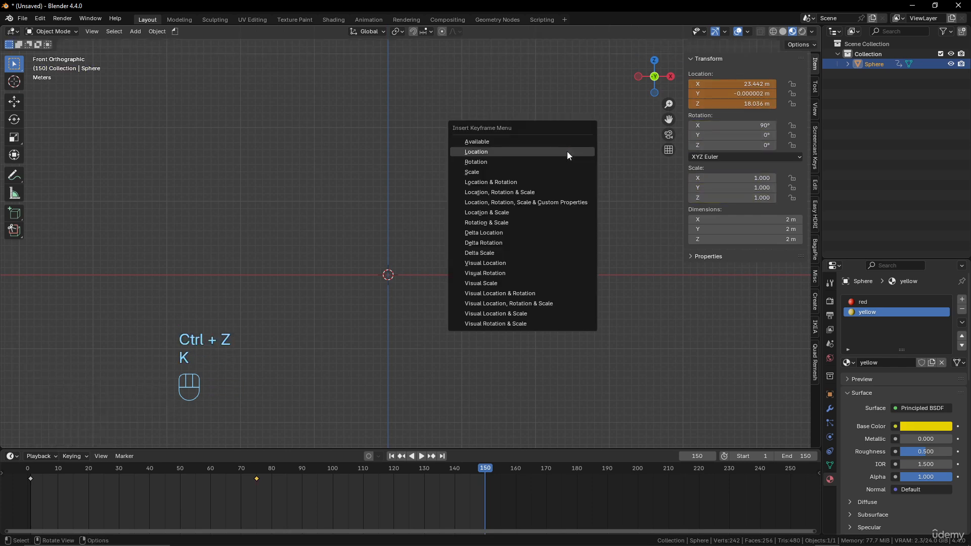
click(566, 151)
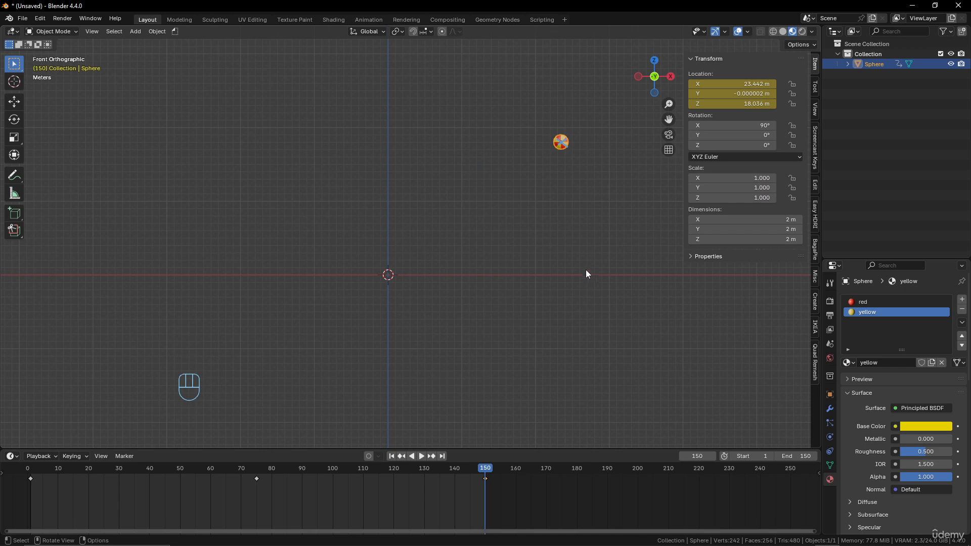
Erase the X annotation mark, return to the selection tool and go to frame 75.
click(14, 175)
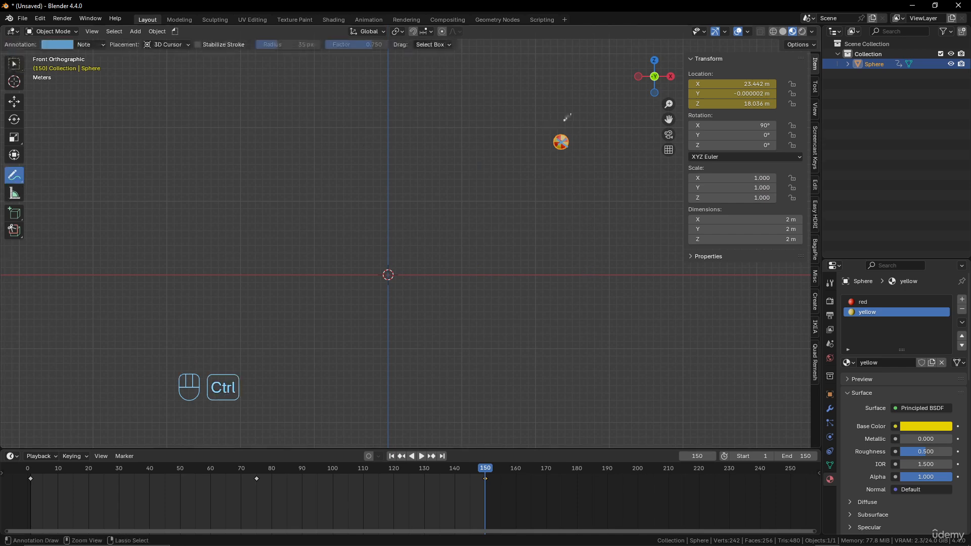
click(14, 63)
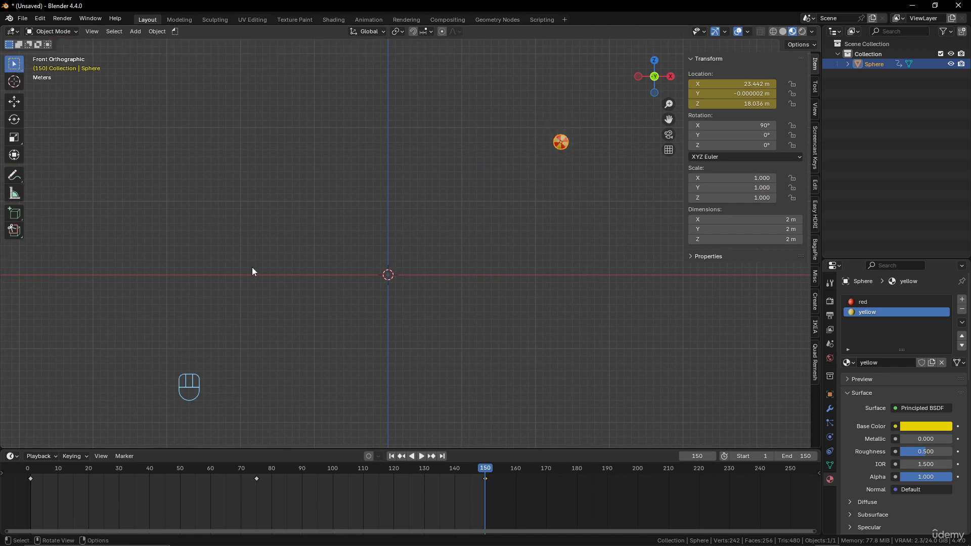
drag(484, 468, 257, 469)
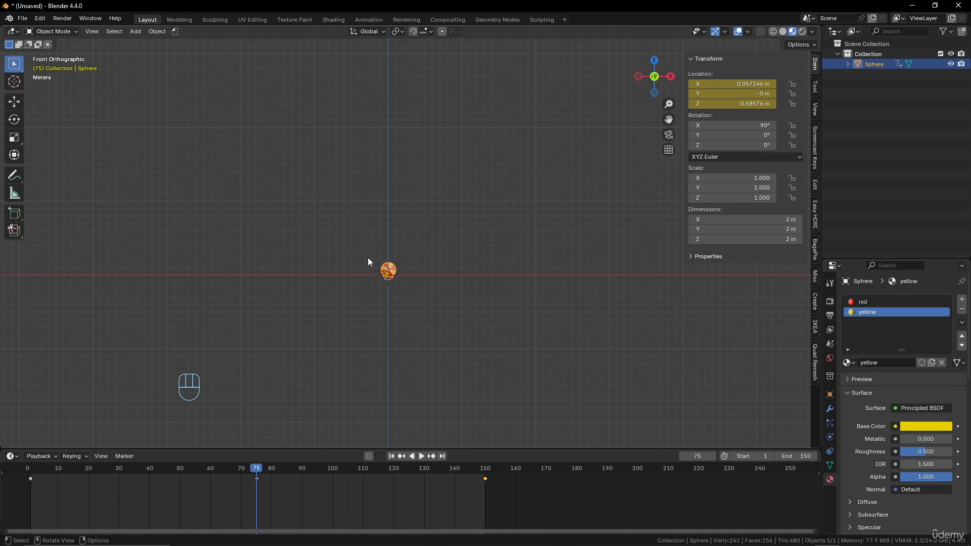
Switch the Timeline area to the Graph Editor and enlarge it to about half the window height.
drag(490, 449, 500, 369)
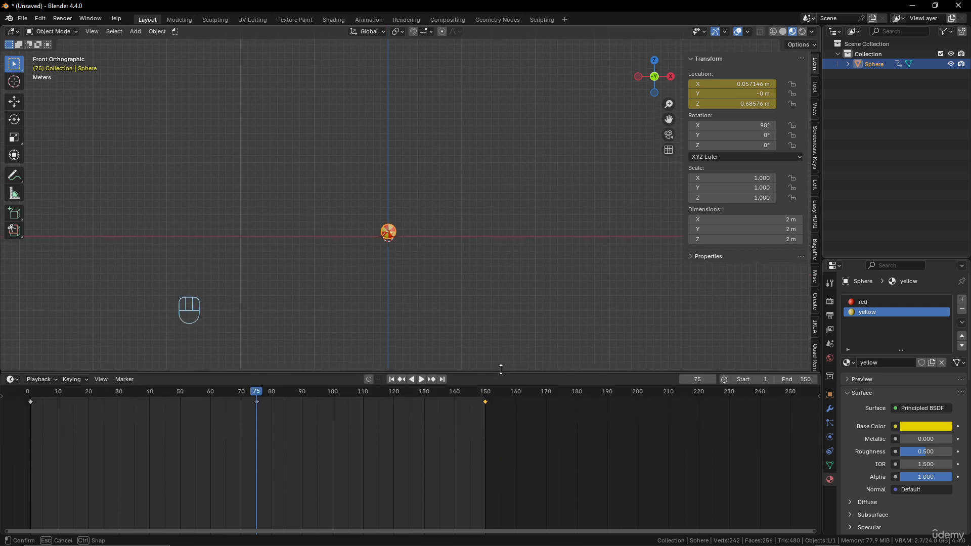
click(12, 377)
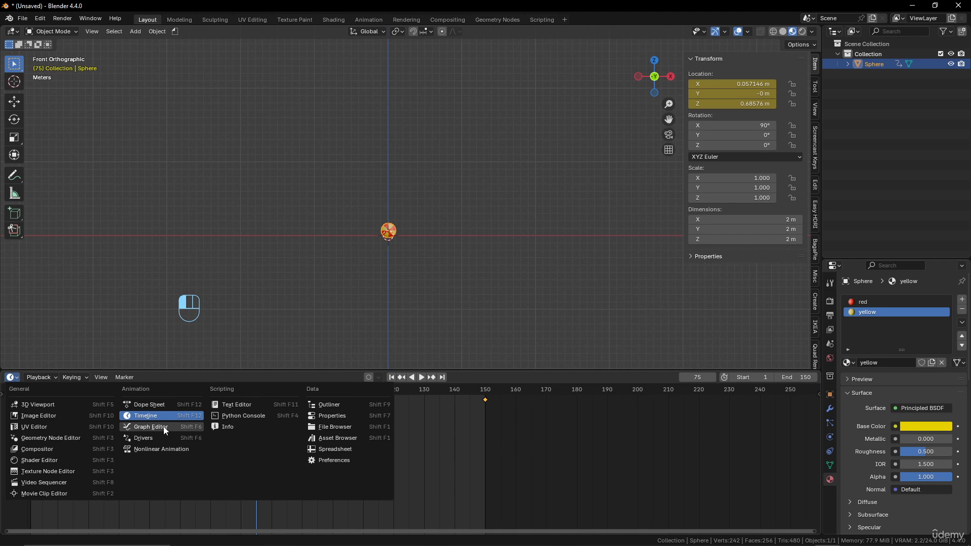
click(151, 427)
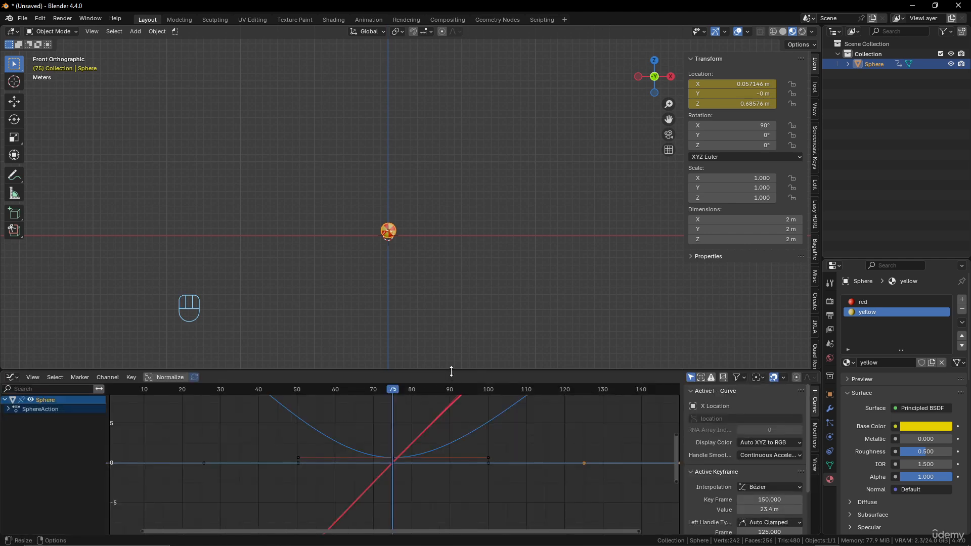
drag(455, 372, 457, 266)
scroll(377, 369, down, 5)
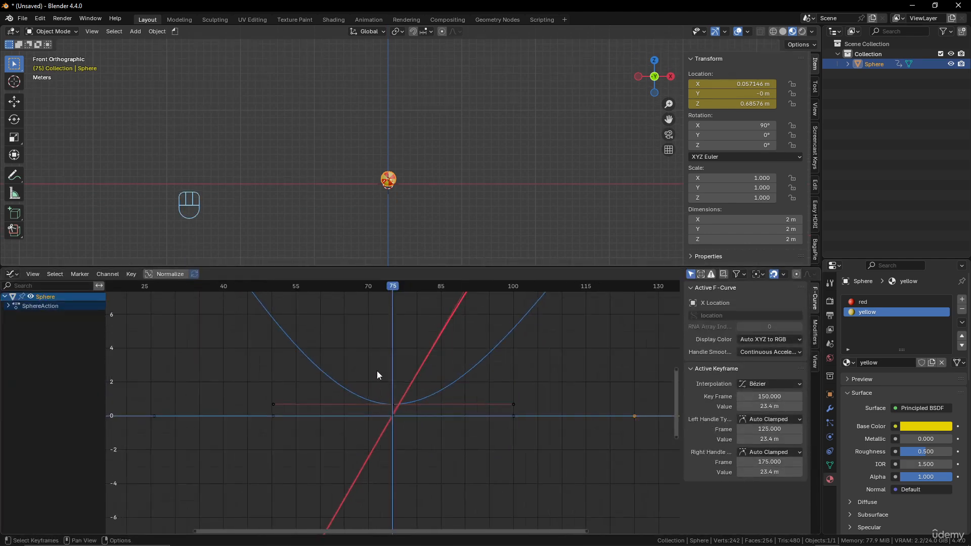
Expand the SphereAction and Object Transforms channels to list the sphere's individual location curves.
scroll(377, 365, down, 4)
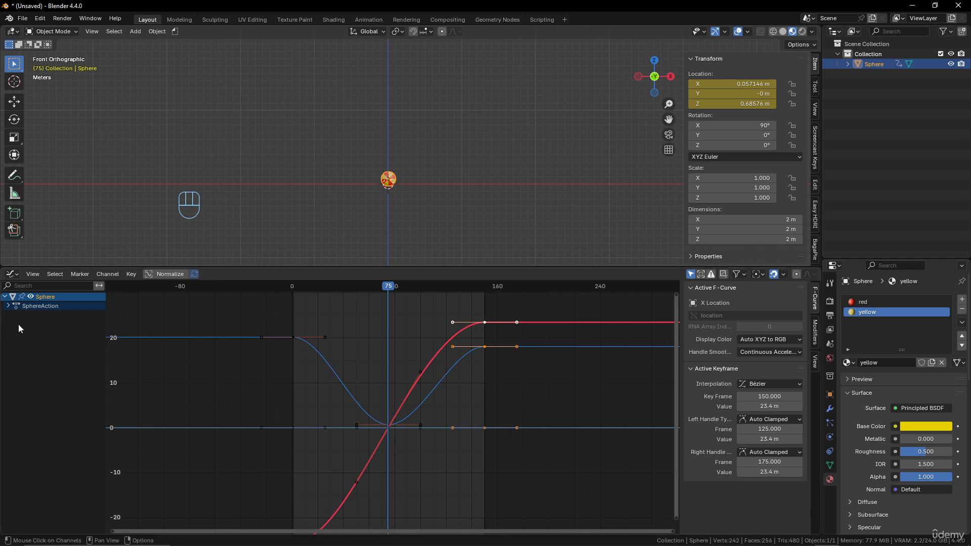
click(9, 307)
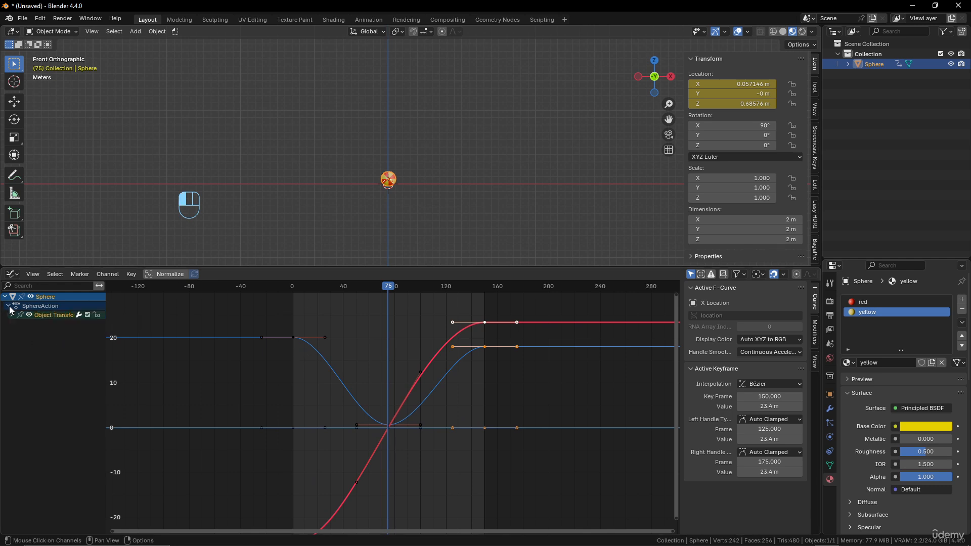
click(11, 316)
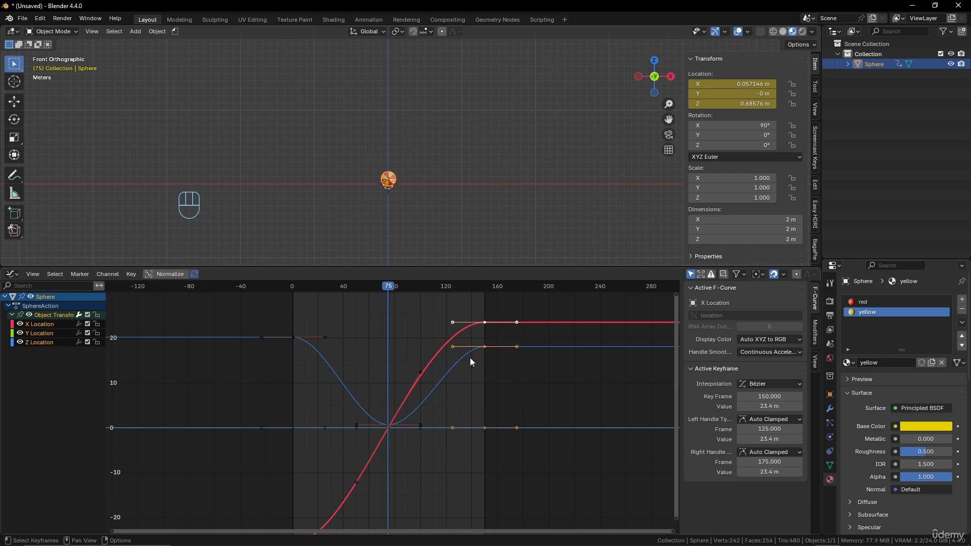
Hide the Y and X Location curves, leaving only Z Location displayed, and scrub the animation around the frame 75 bounce.
click(20, 332)
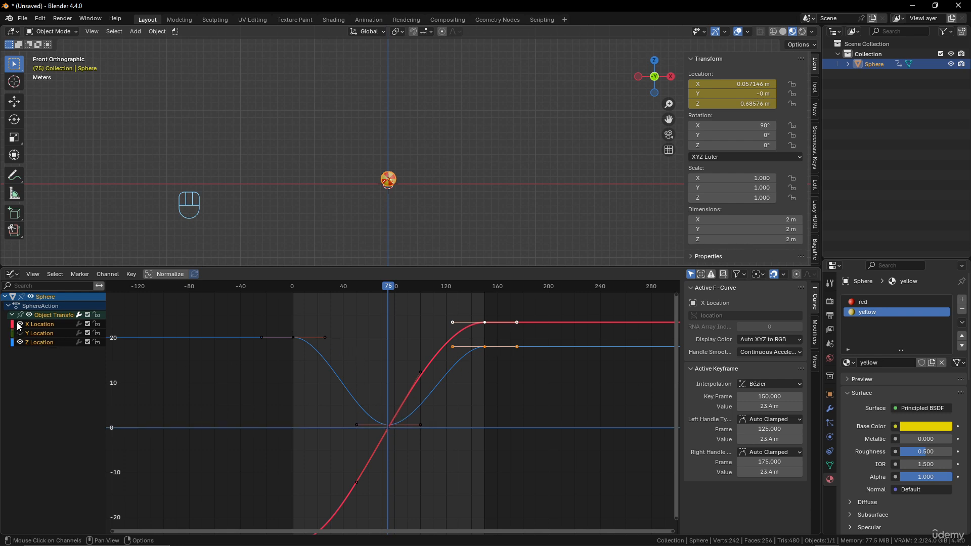
click(20, 324)
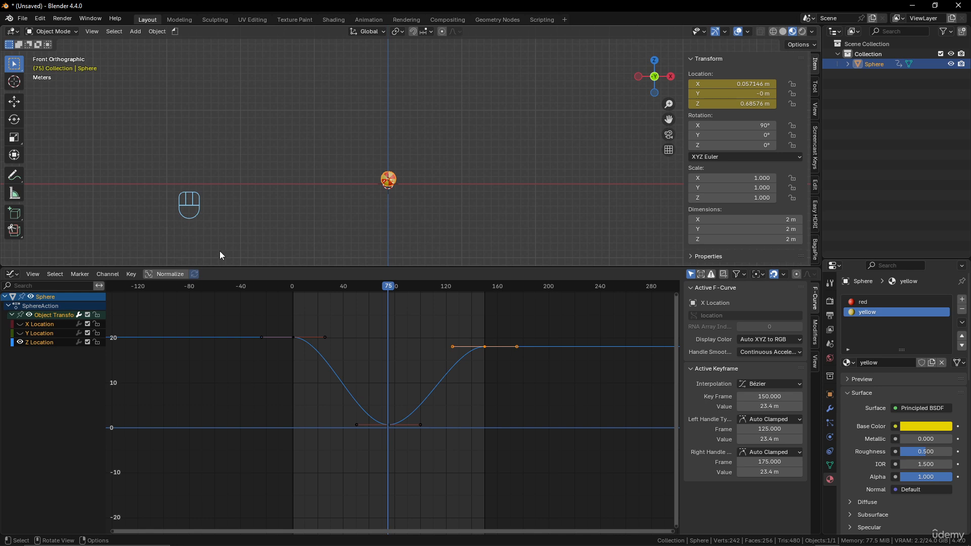
drag(394, 288, 391, 308)
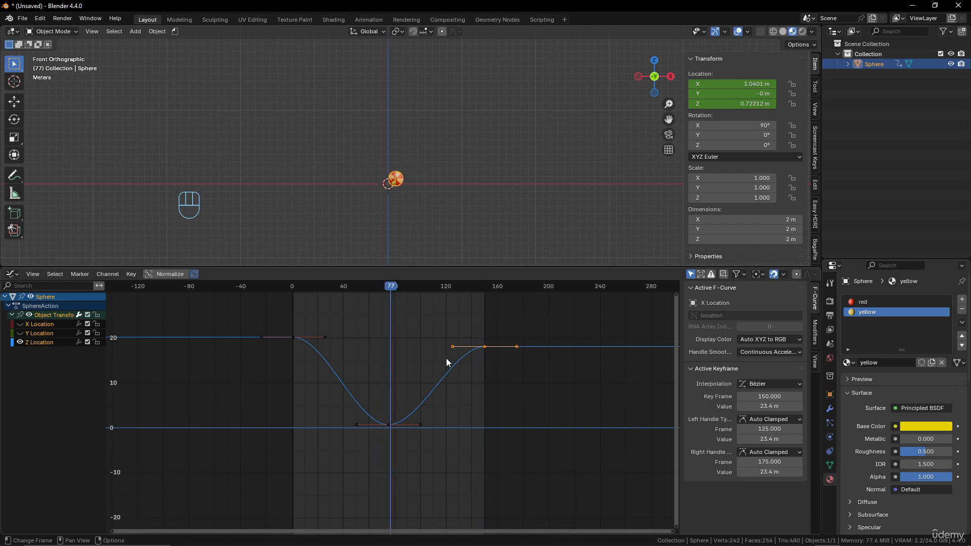
Set the handle type of the Z Location keyframe at frame 75 to Vector.
click(388, 425)
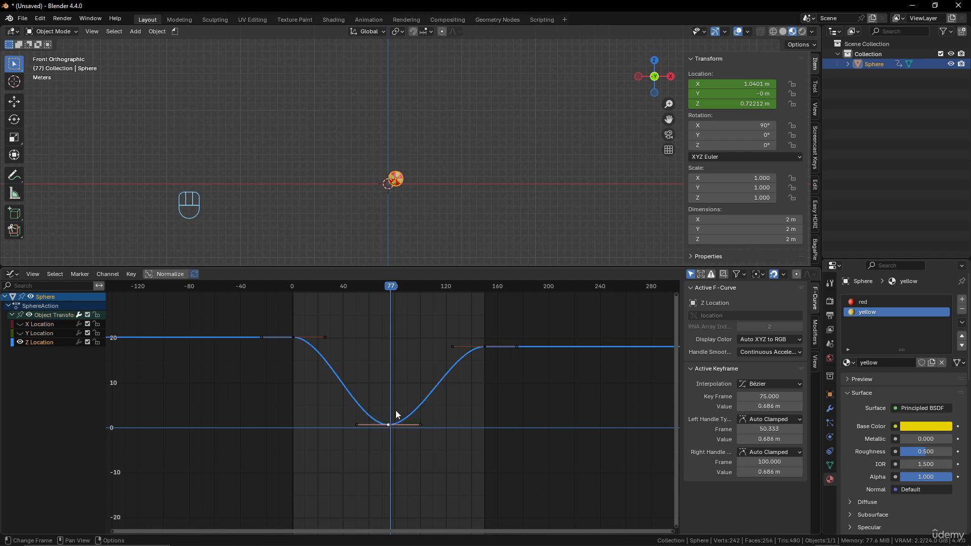
right_click(411, 390)
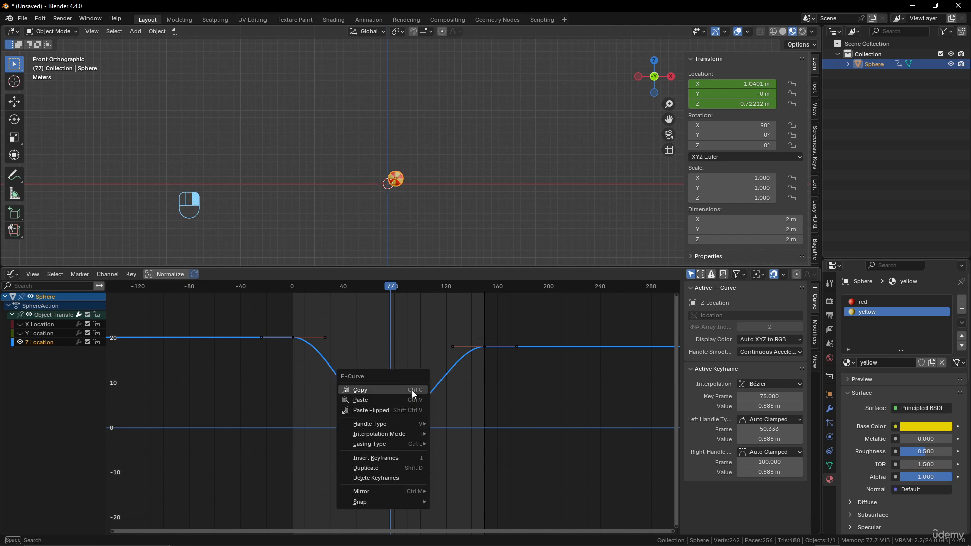
mouse_move(402, 435)
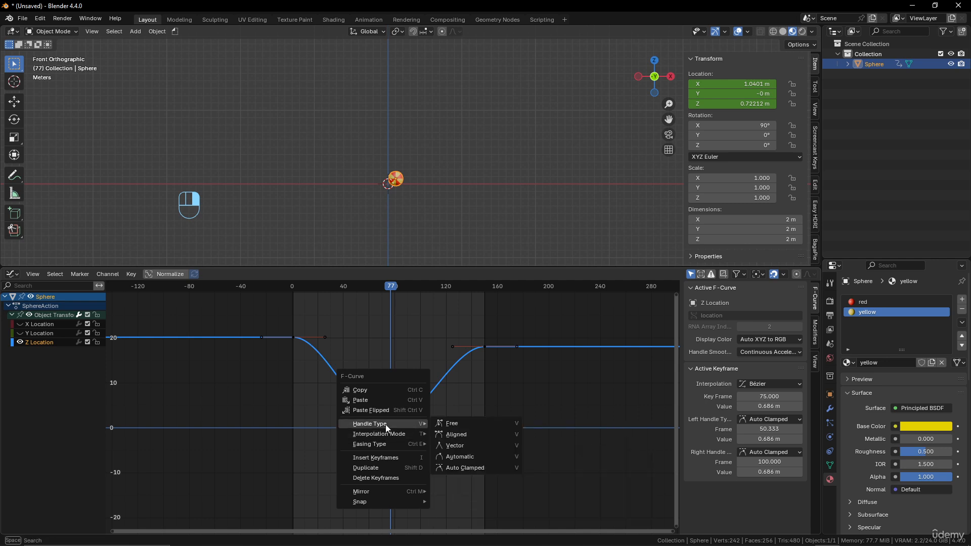
click(455, 445)
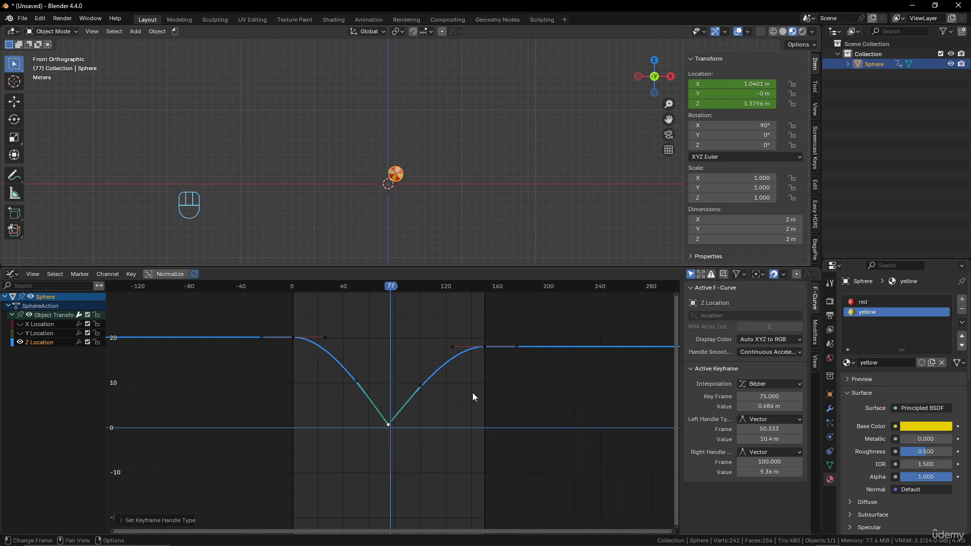
Move the frame 75 keyframe's right handle in to about frame 89 and its left handle to about frame 61, both at about 10.4 m.
click(420, 386)
key(g)
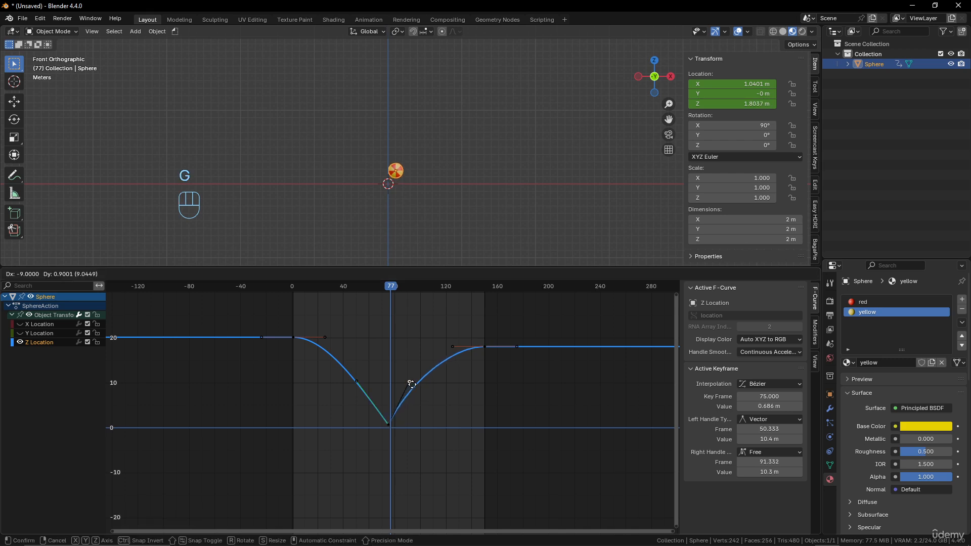
click(408, 382)
click(358, 382)
key(g)
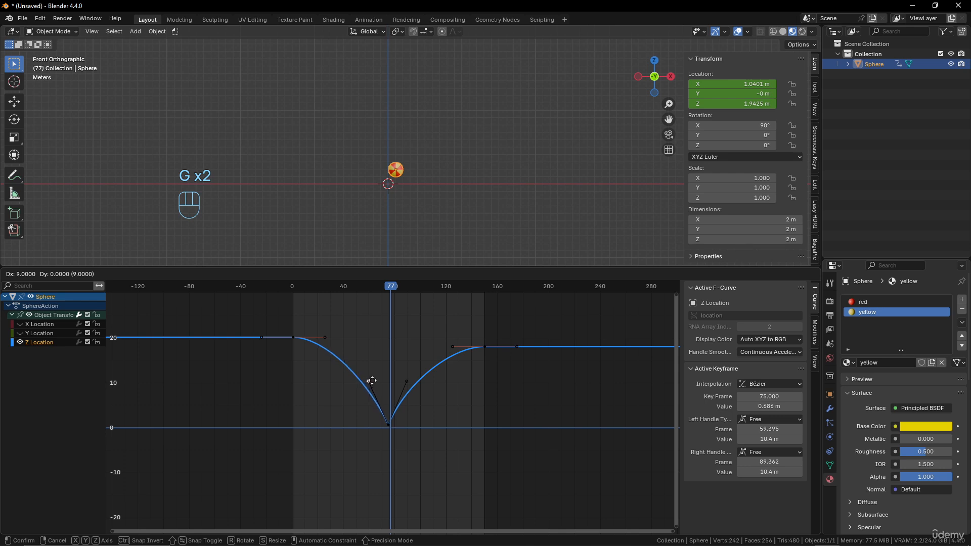
click(371, 380)
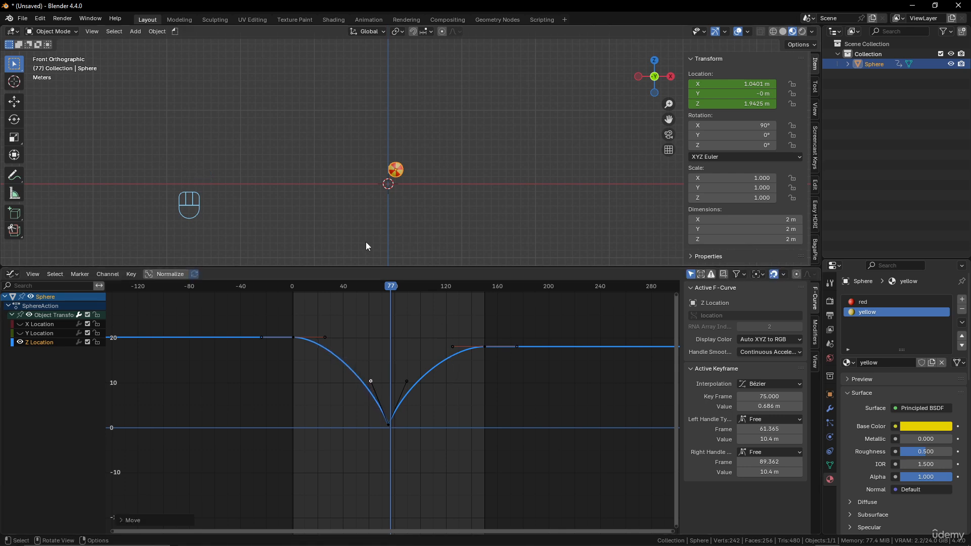
Scrub the animation back to frame 0 and display only the X Location curve.
scroll(363, 214, down, 1)
click(377, 286)
drag(377, 285, 292, 311)
click(20, 333)
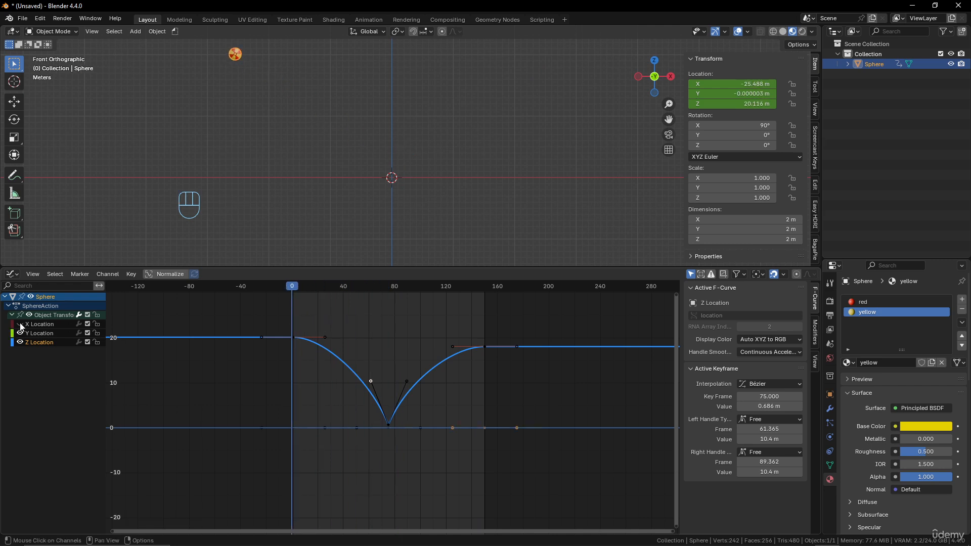
click(21, 324)
scroll(417, 411, down, 2)
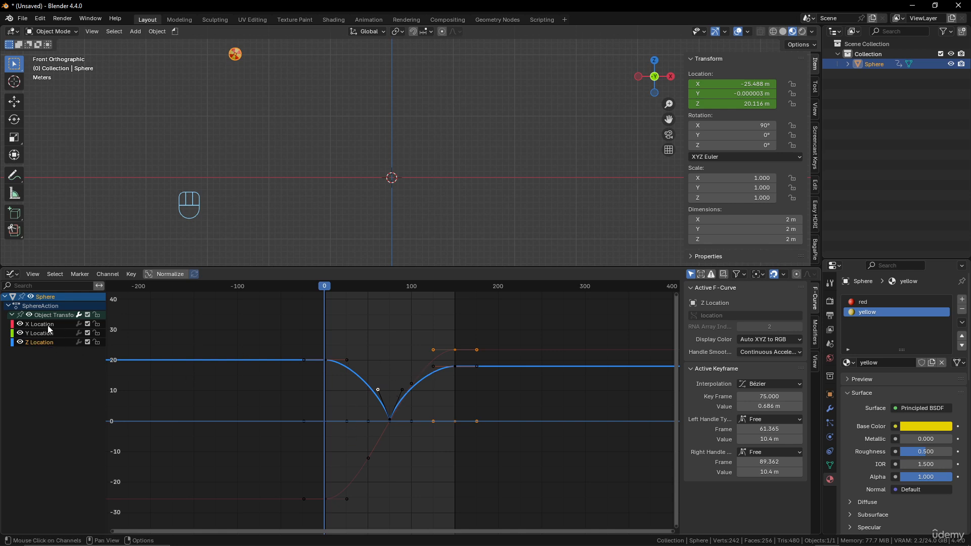
drag(20, 333, 20, 342)
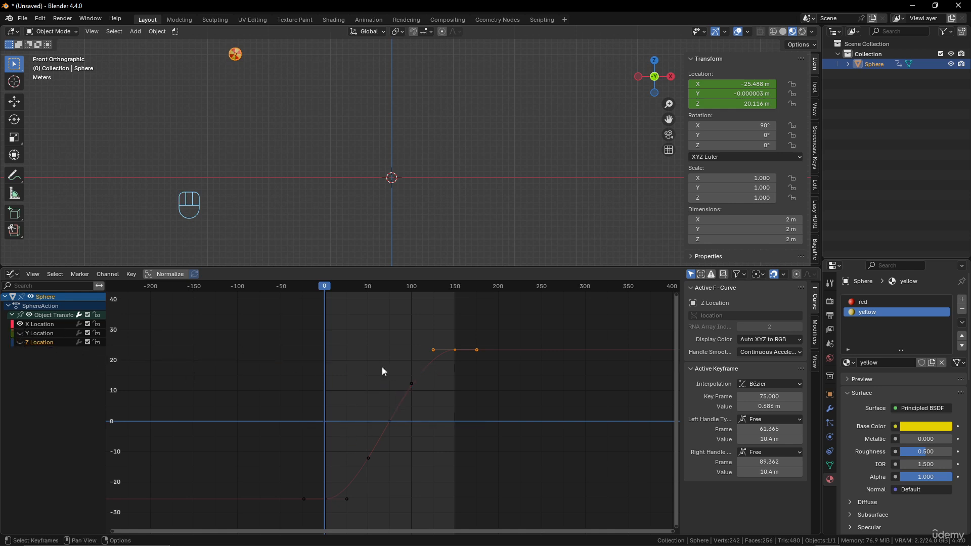
Select all X Location keyframes and set their interpolation mode to Linear.
key(a)
scroll(438, 399, down, 1)
scroll(437, 402, up, 2)
shift+middle_drag(439, 385, 444, 343)
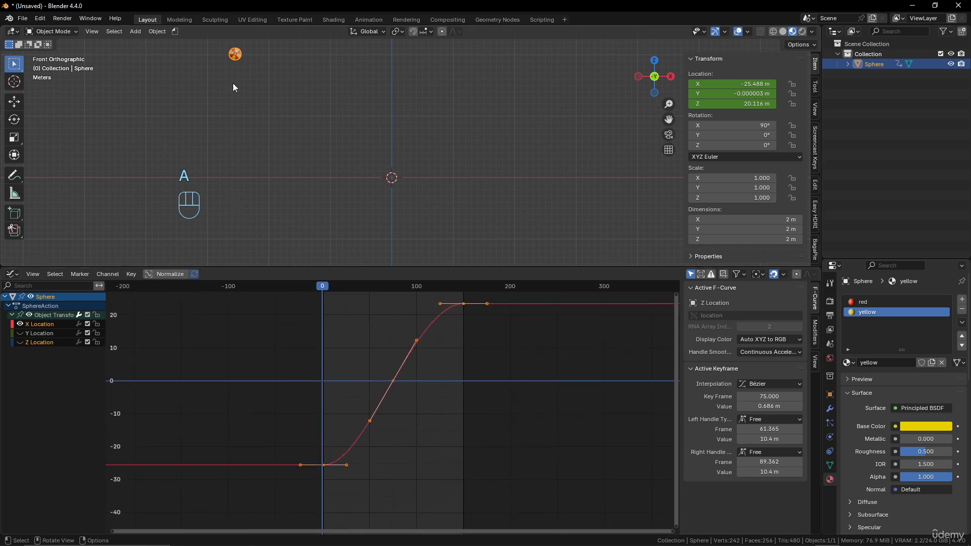
scroll(439, 357, down, 1)
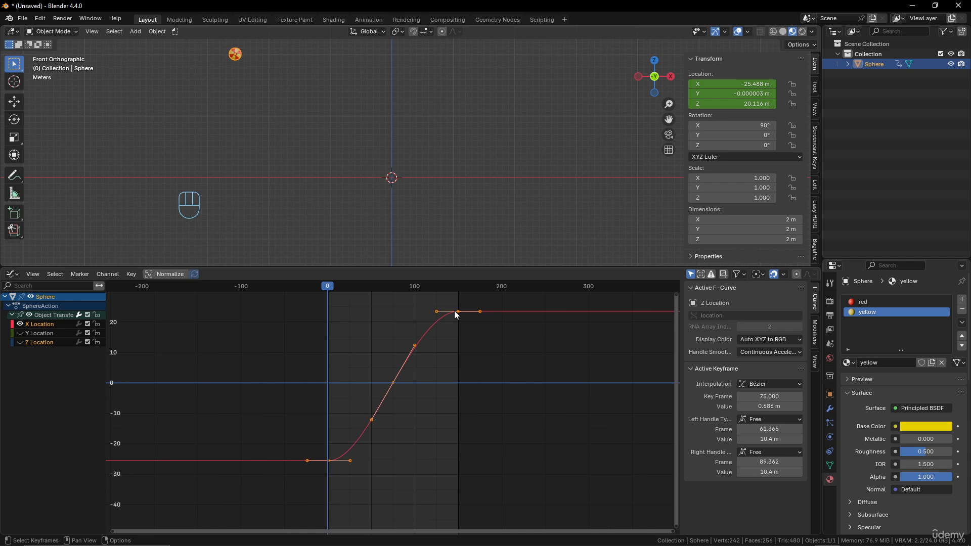
right_click(438, 344)
mouse_move(439, 339)
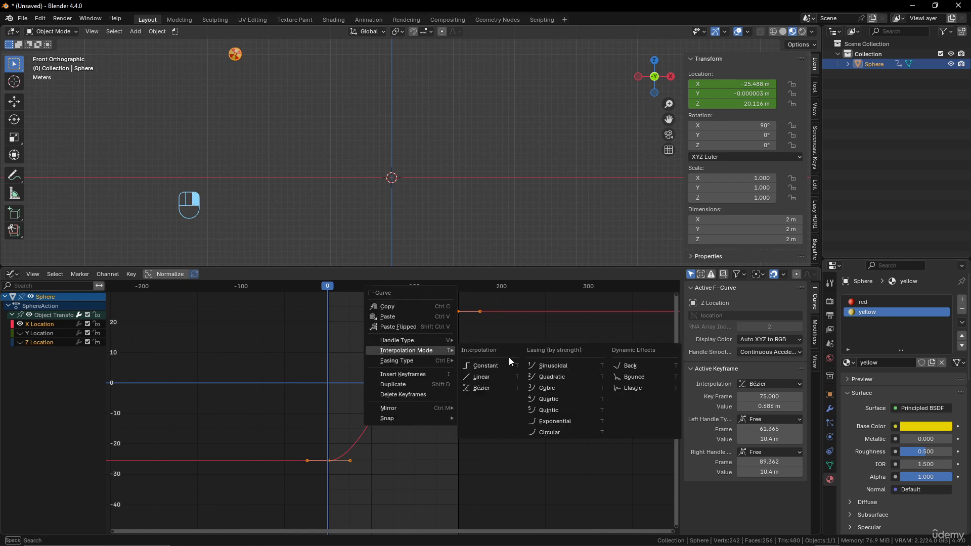
click(500, 380)
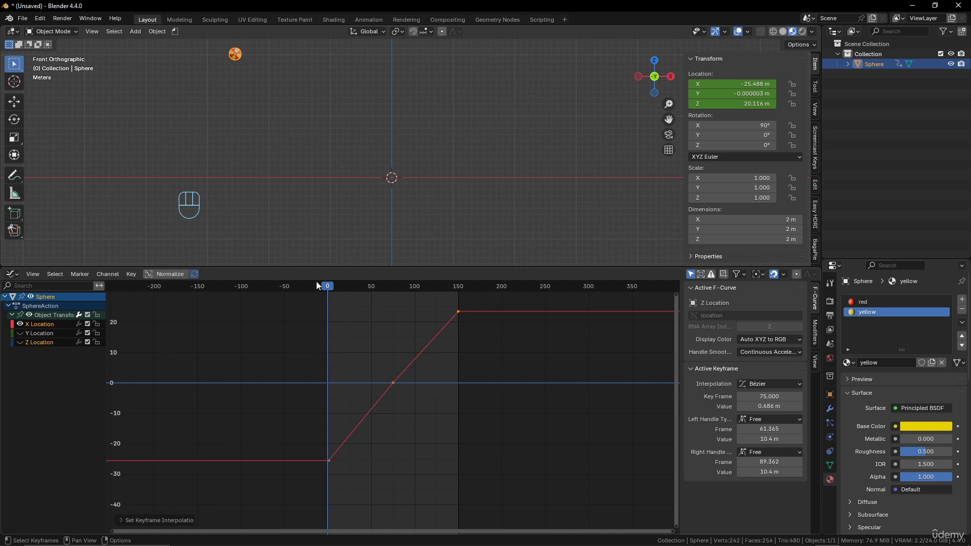
Scrub the motion to frame 8 and display the Y and Z Location curves again.
mouse_move(327, 288)
mouse_down()
mouse_move(475, 295)
mouse_move(307, 289)
mouse_move(456, 295)
mouse_move(334, 301)
mouse_up()
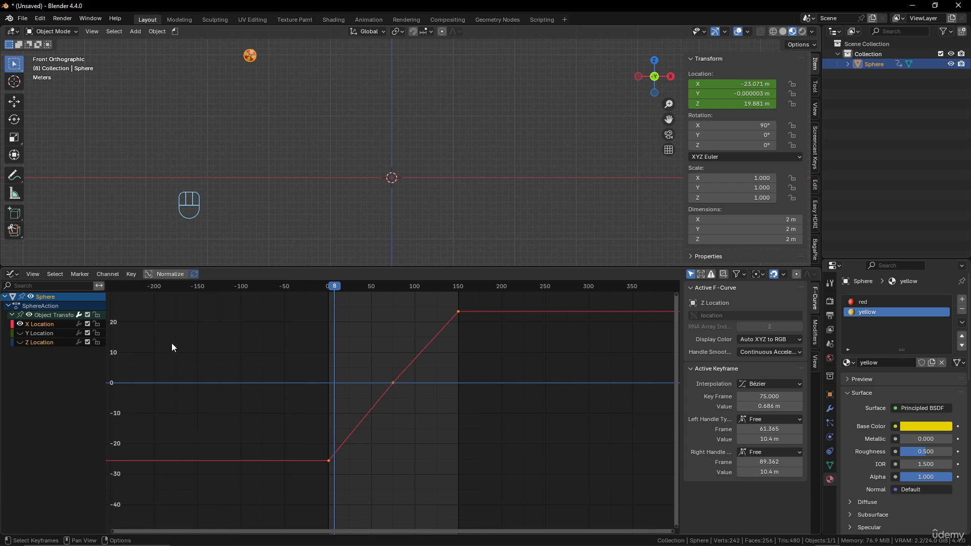
drag(20, 333, 20, 343)
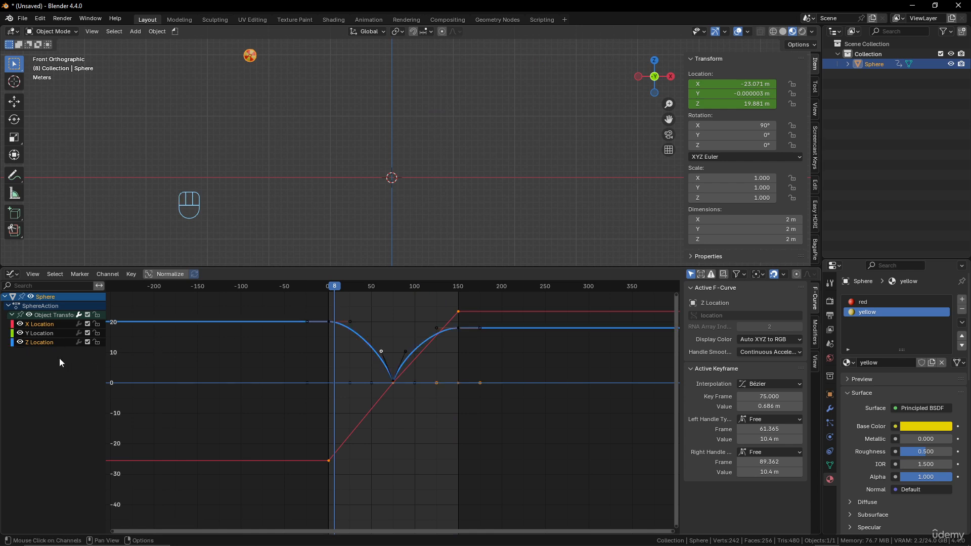
mouse_move(413, 184)
shift+middle_down()
mouse_move(421, 221)
mouse_move(400, 188)
shift+middle_up()
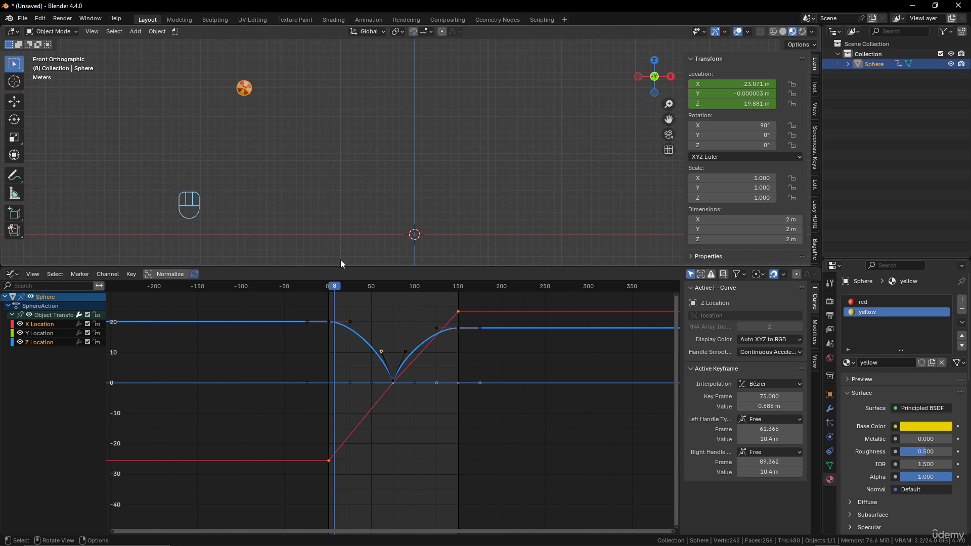
Go to frame 1 and insert a Rotation keyframe for the sphere.
drag(334, 287, 329, 286)
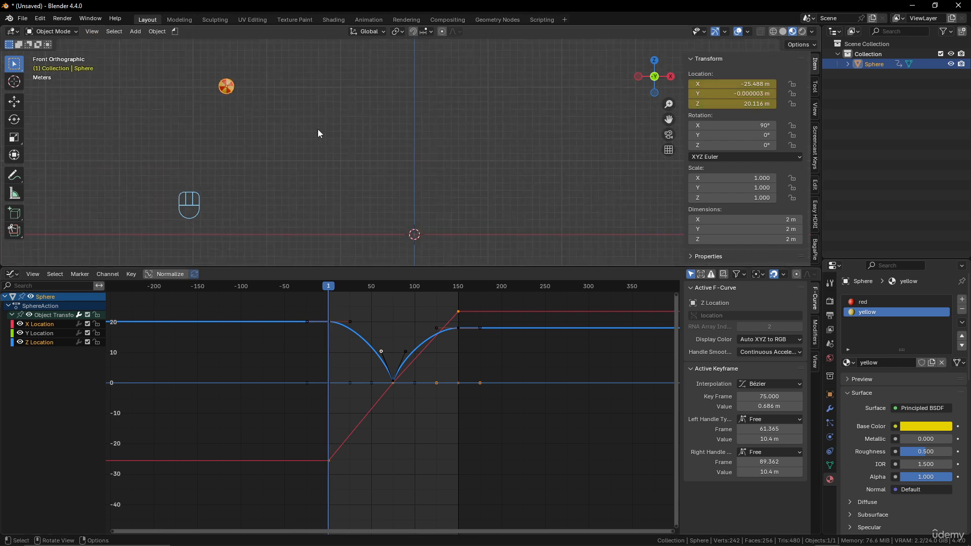
key(k)
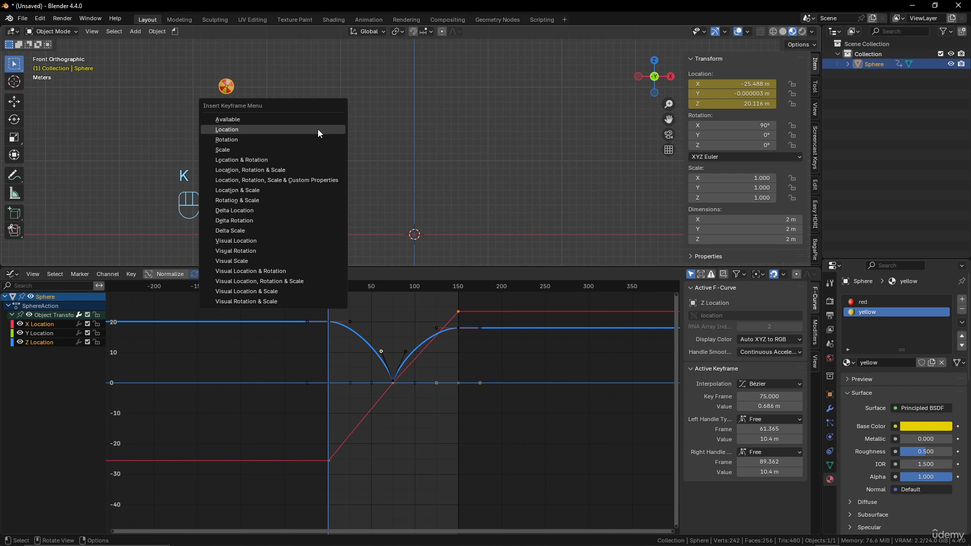
click(317, 140)
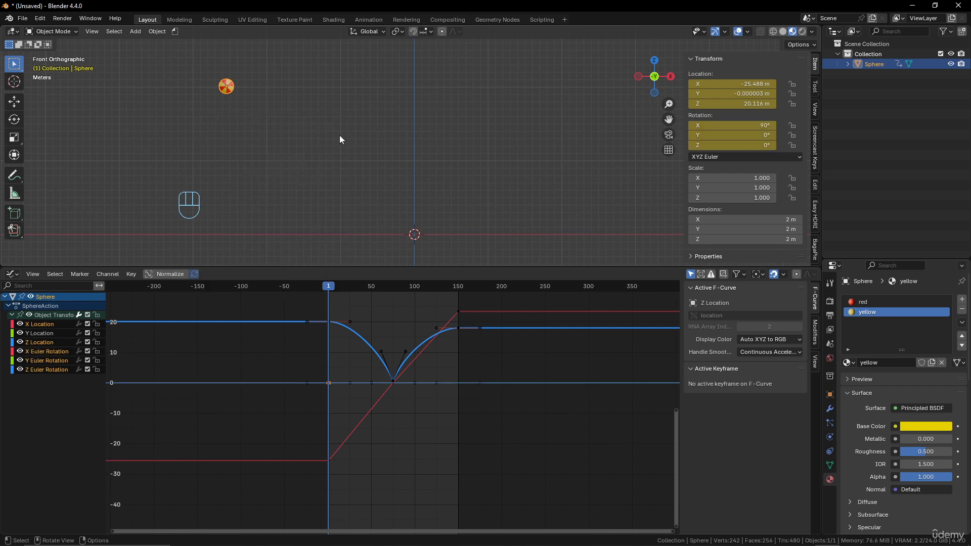
key(r)
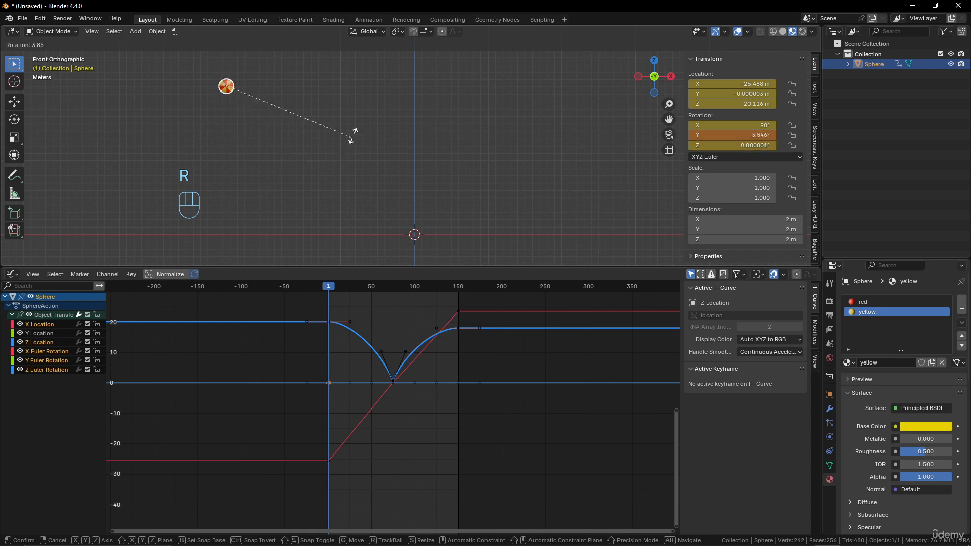
right_click(337, 147)
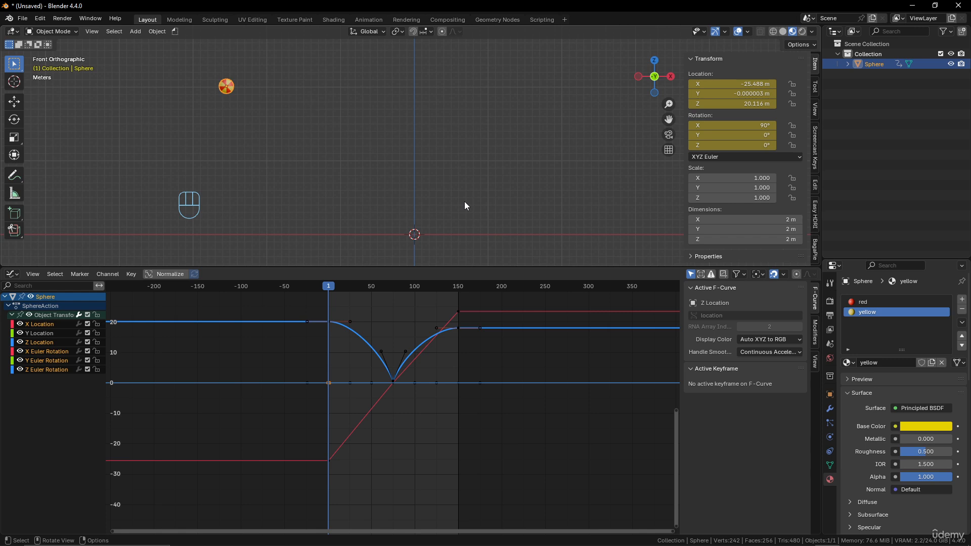
At frame 75, set the sphere's Y rotation to 360° and insert a Rotation keyframe.
drag(339, 284, 393, 295)
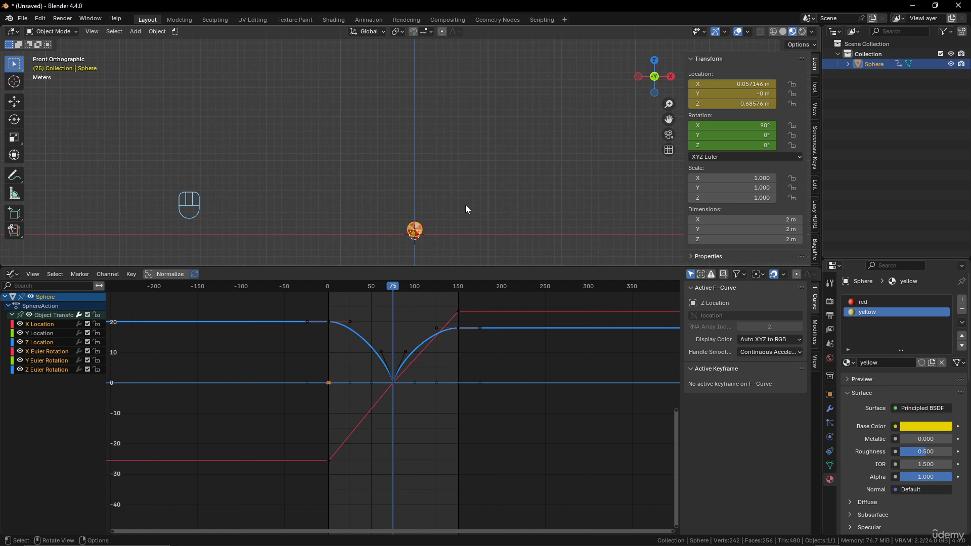
click(764, 136)
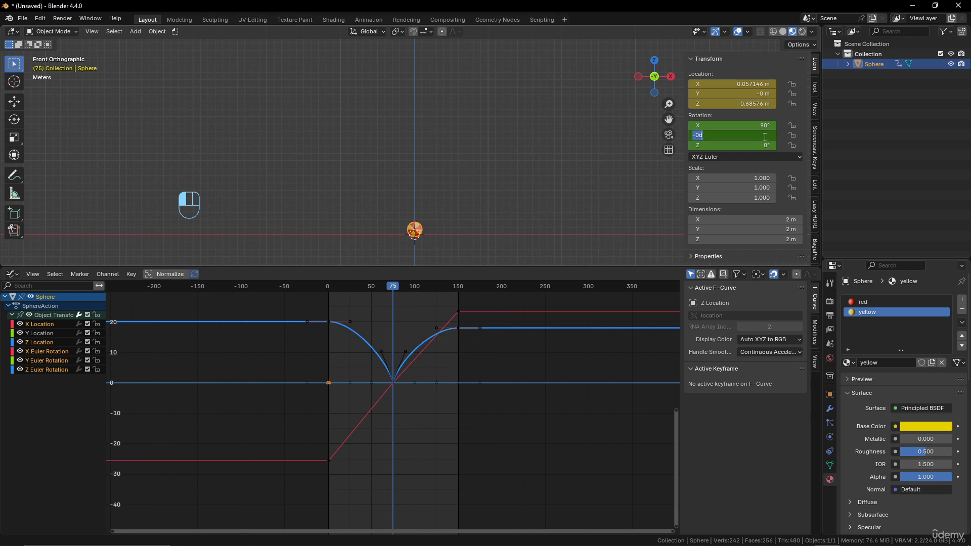
text(0)
key(Return)
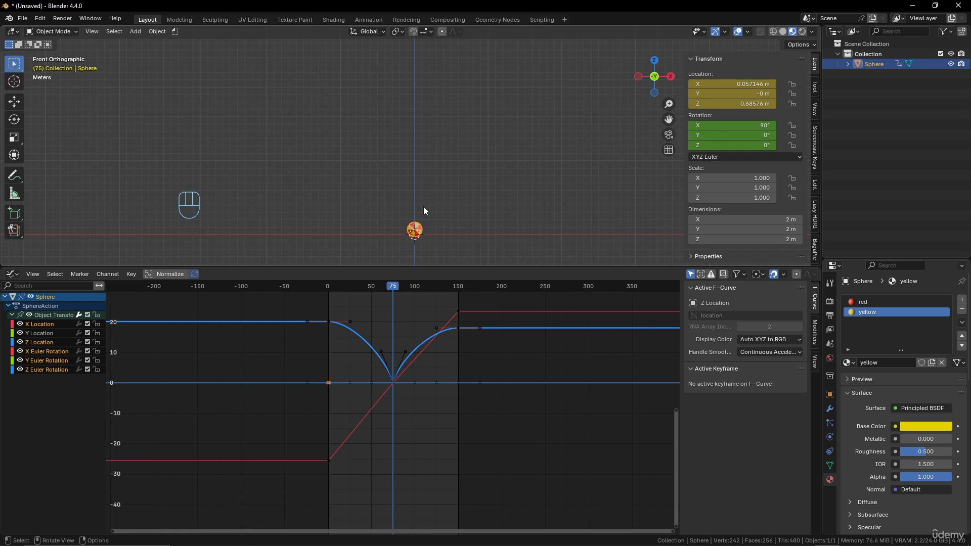
click(764, 136)
text(360)
key(Return)
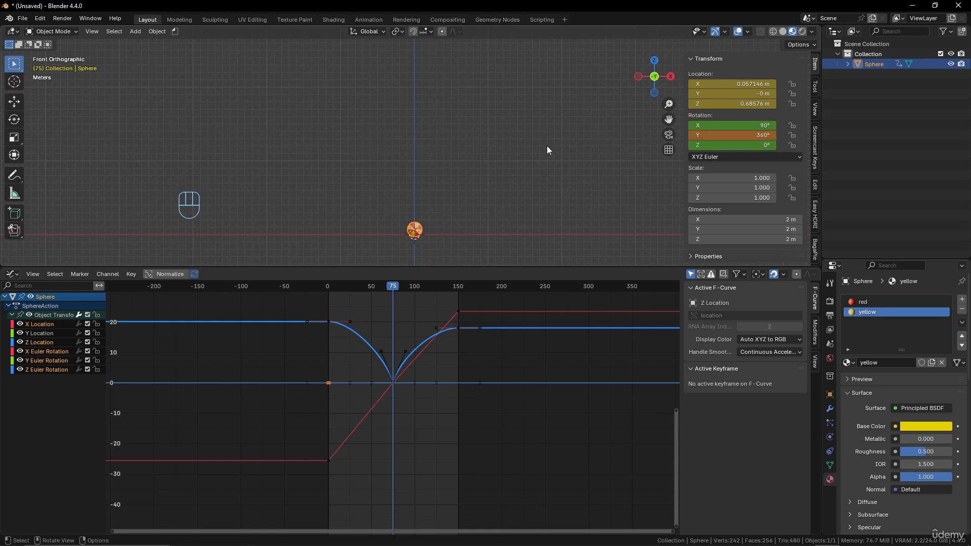
key(k)
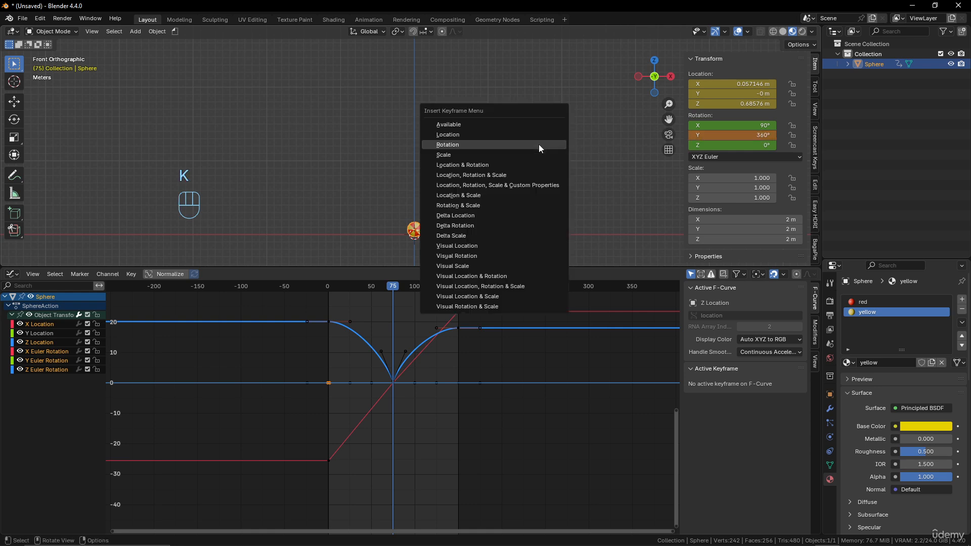
click(538, 144)
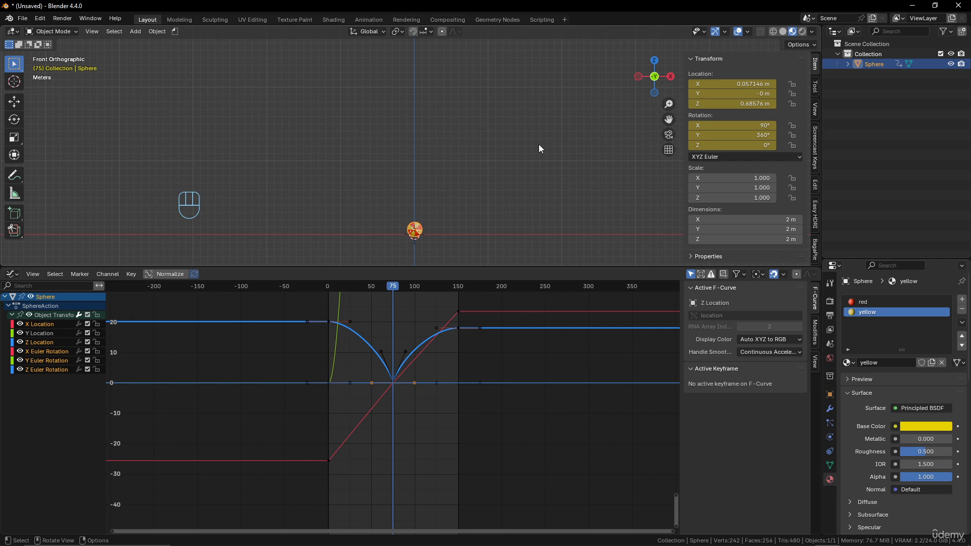
At frame 150, set the sphere's Y rotation to 900° and insert a Rotation keyframe.
middle_drag(538, 144, 509, 160)
key(KP_1)
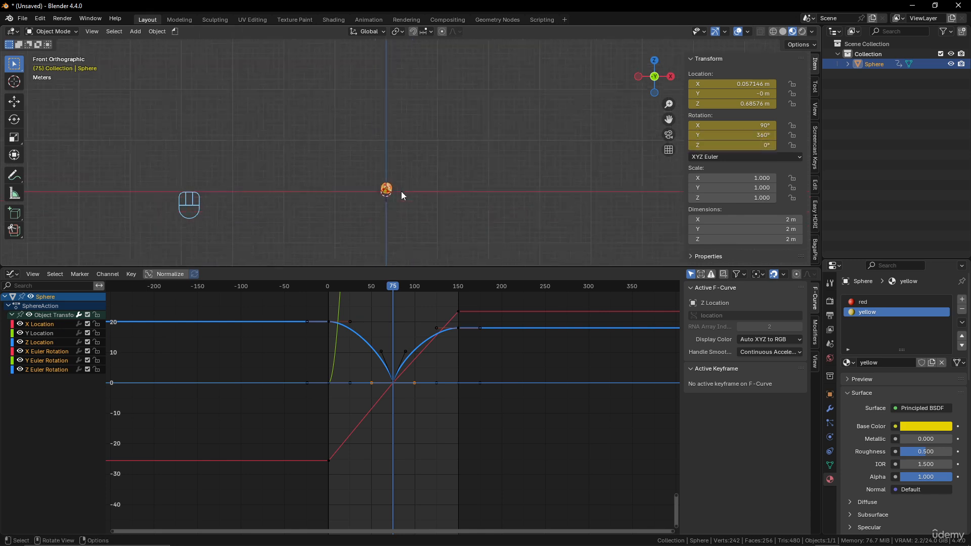
drag(397, 291, 458, 290)
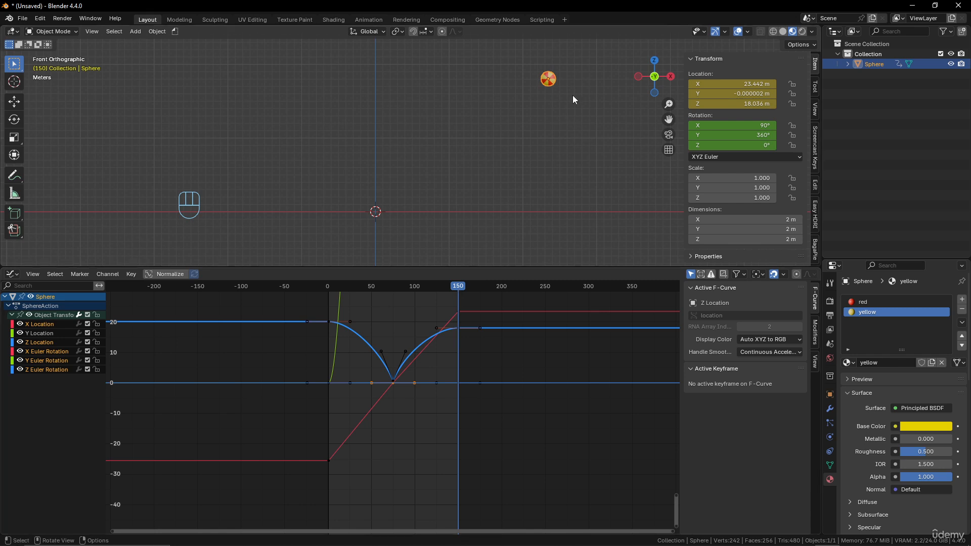
scroll(574, 93, up, 2)
shift+middle_drag(576, 90, 453, 147)
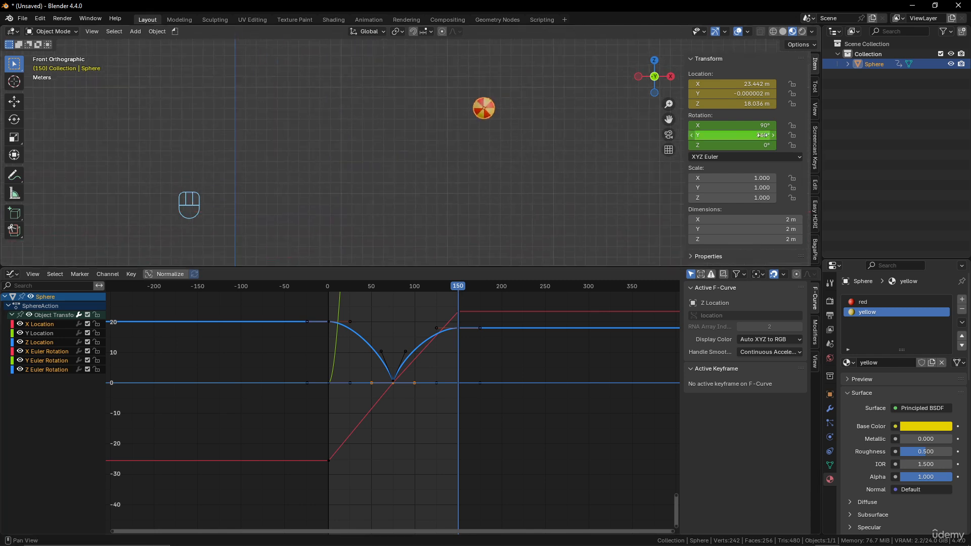
click(731, 135)
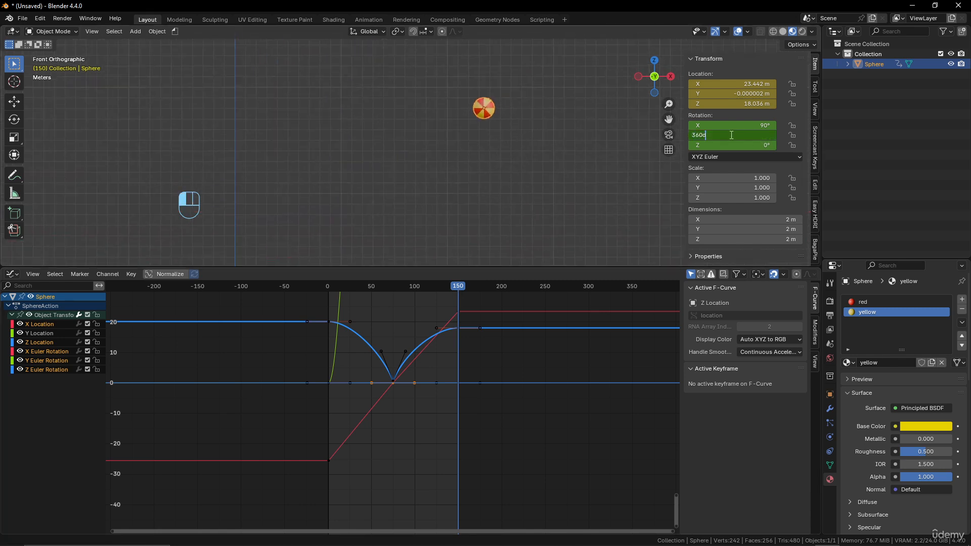
key(BackSpace)
text(+360+180)
key(Return)
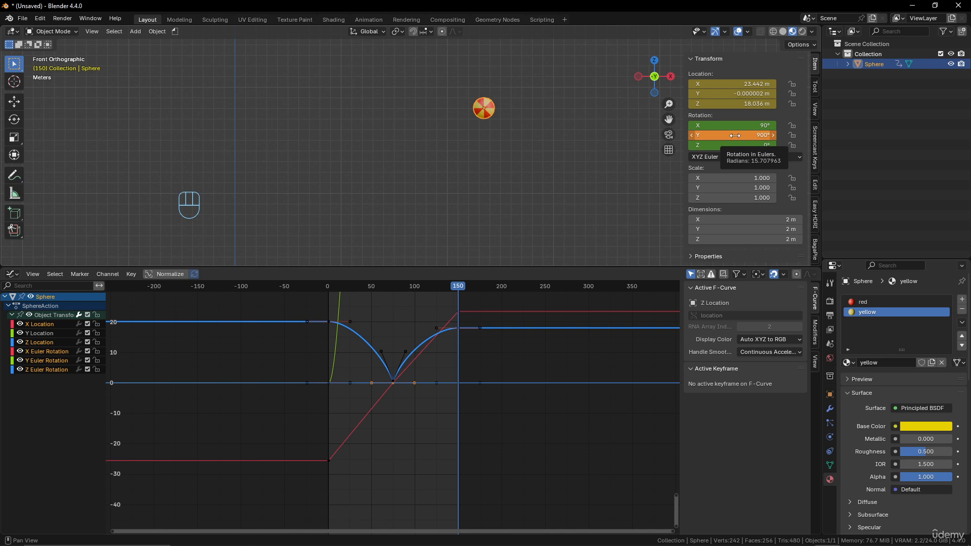
key(i)
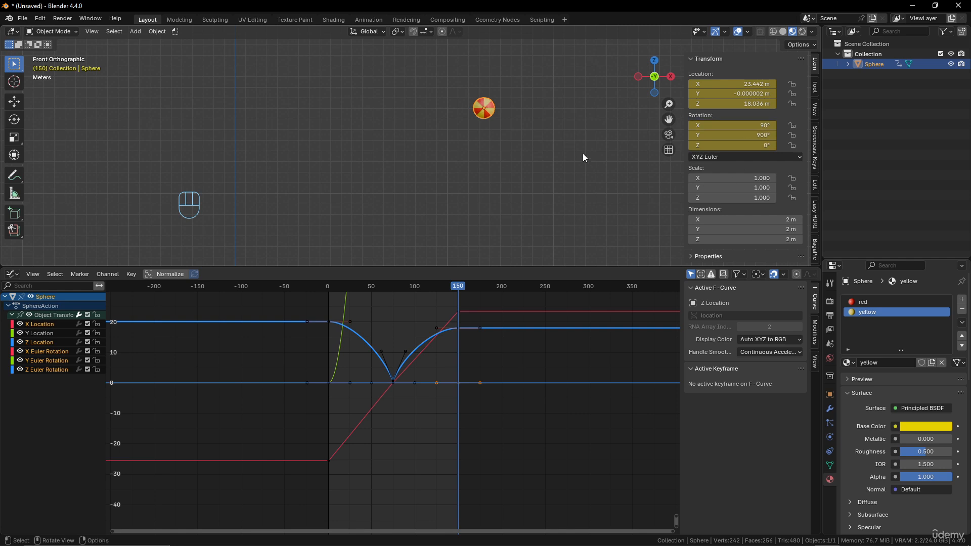
Hide the X, Y and Z Location curves so only the Euler Rotation curves are displayed.
scroll(566, 152, down, 4)
scroll(564, 151, up, 1)
scroll(549, 160, up, 1)
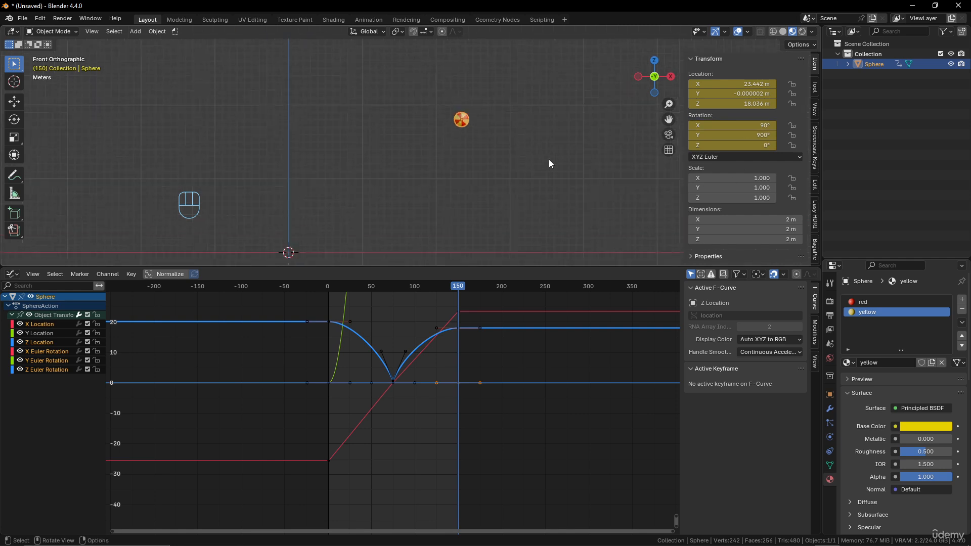
scroll(547, 159, down, 1)
shift+middle_drag(547, 159, 573, 148)
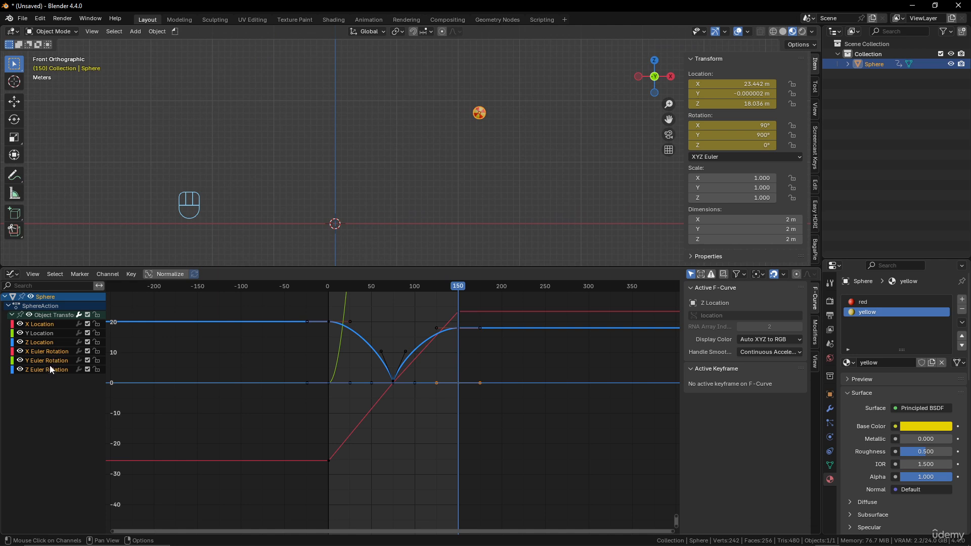
click(20, 342)
click(20, 334)
click(20, 324)
Select all keyframes of the Euler Rotation curves and fit them in the graph.
scroll(379, 359, down, 1)
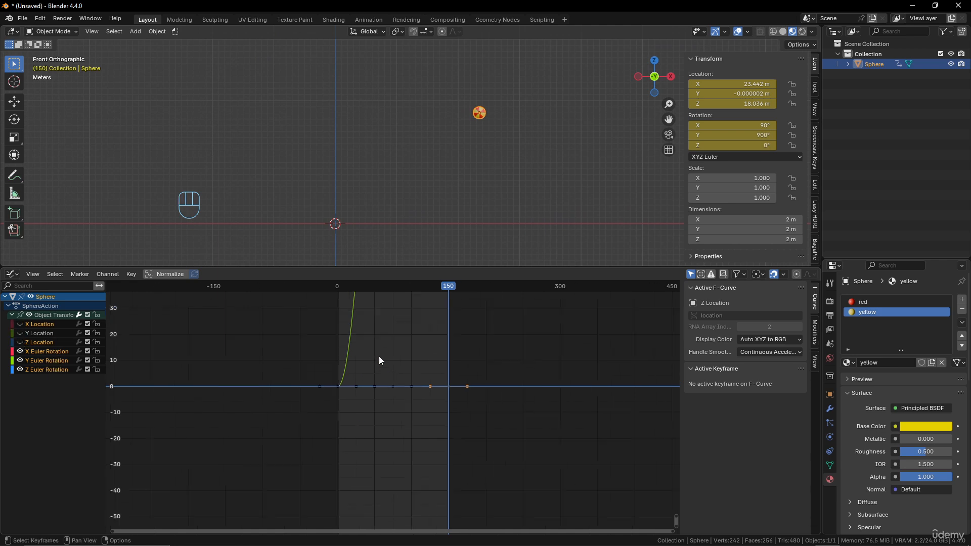
scroll(390, 348, down, 10)
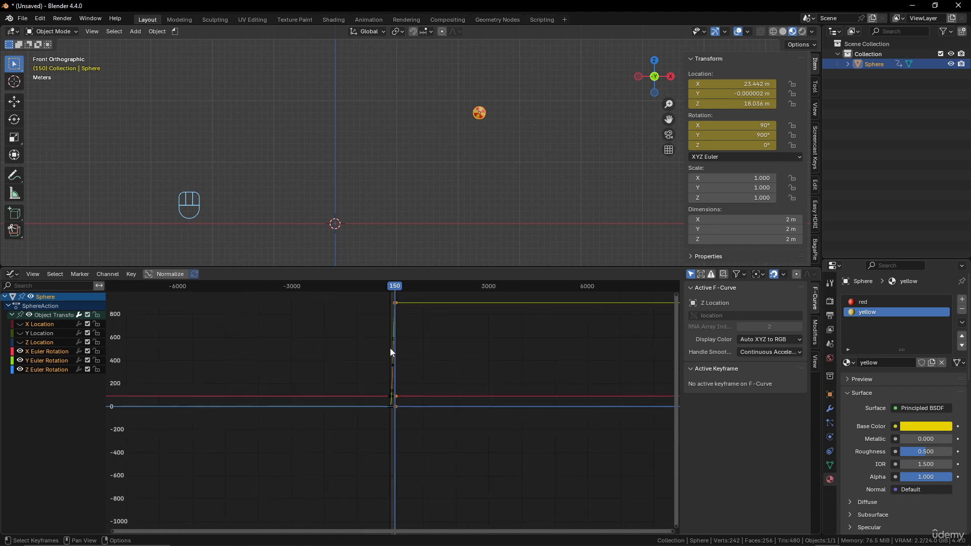
scroll(390, 348, up, 8)
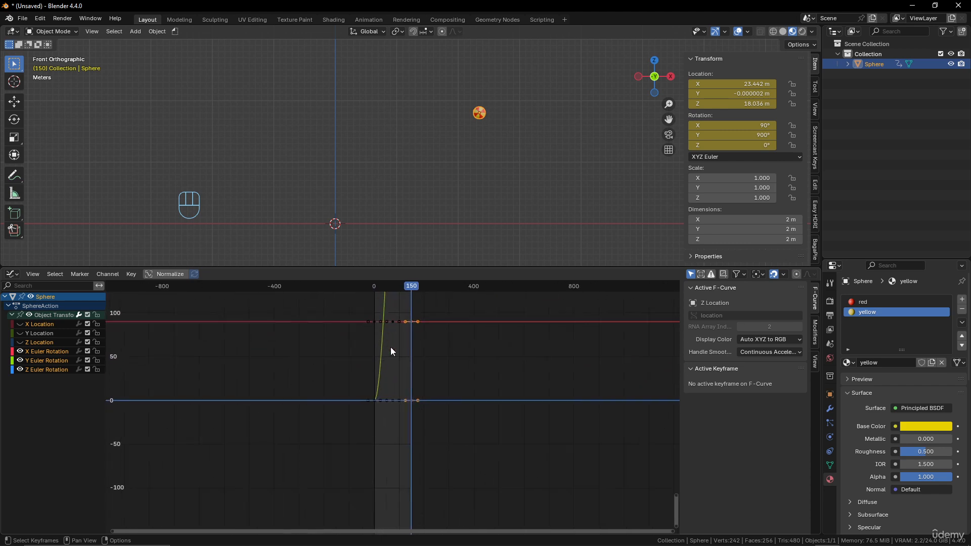
scroll(391, 348, up, 1)
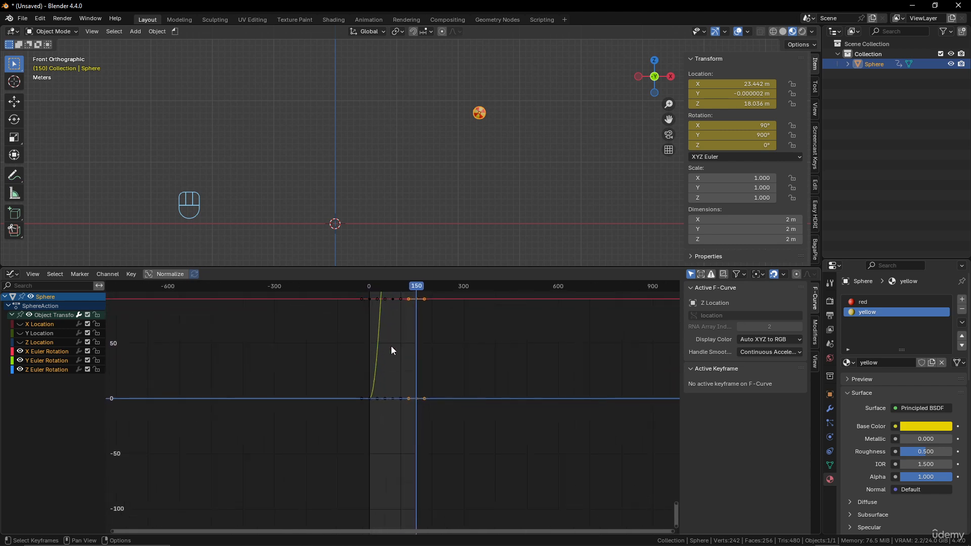
scroll(391, 349, down, 2)
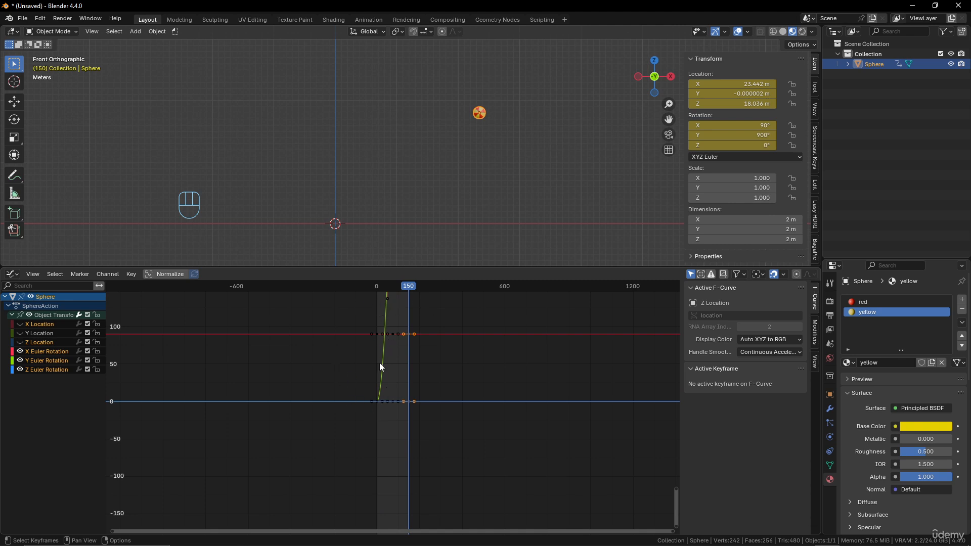
key(a)
scroll(406, 337, up, 3)
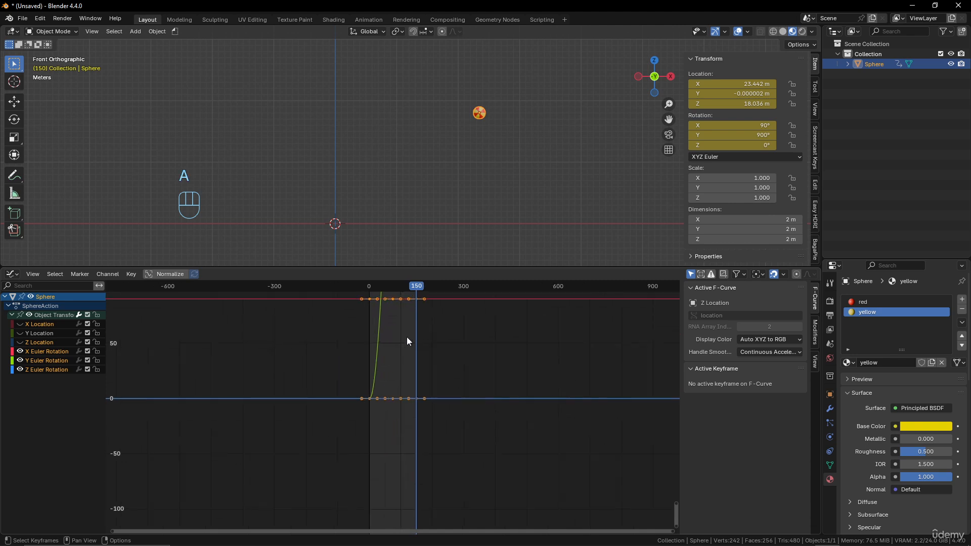
scroll(407, 343, up, 1)
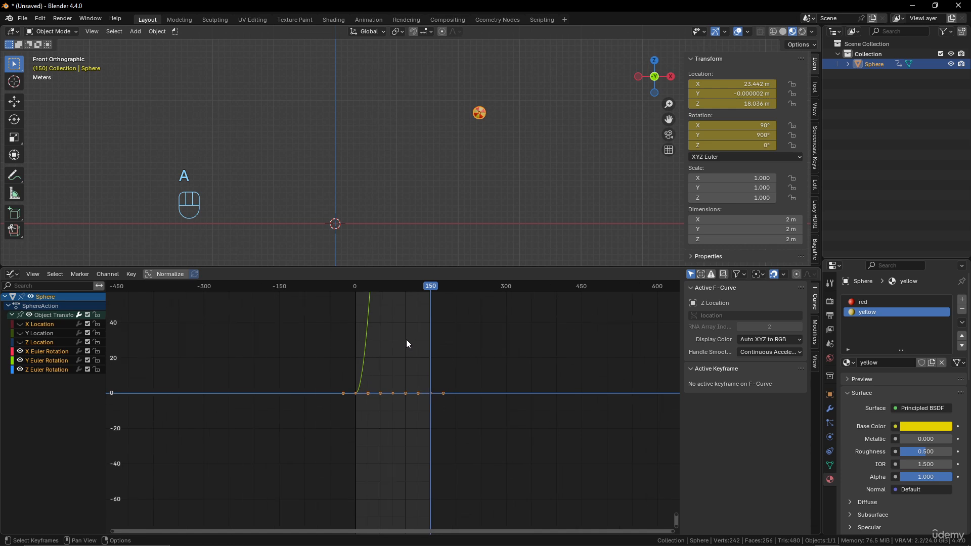
key(KP_Decimal)
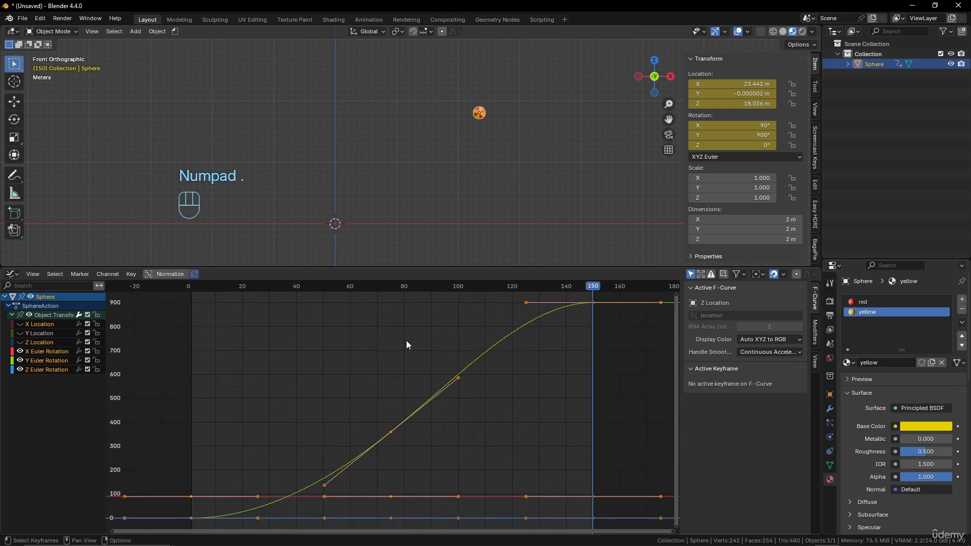
scroll(406, 340, down, 1)
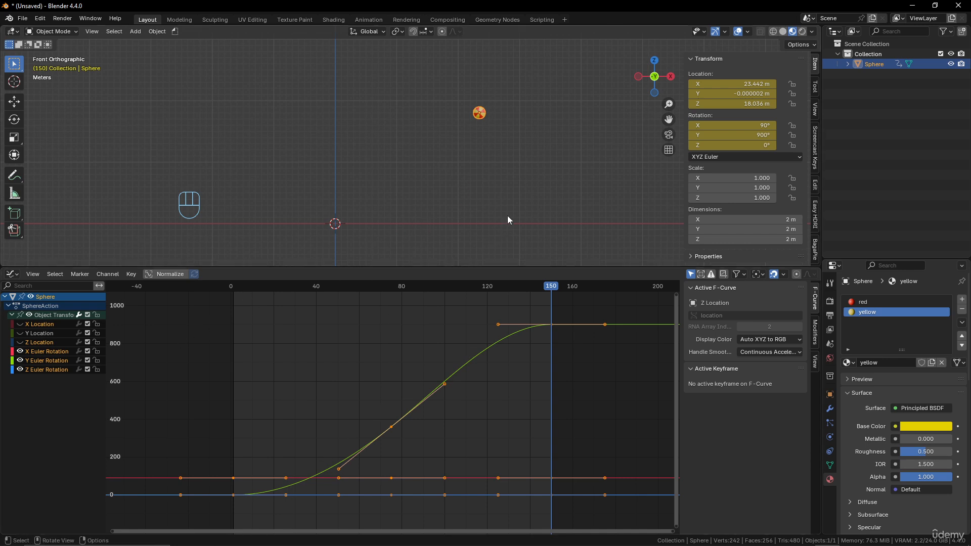
right_click(461, 368)
mouse_move(461, 367)
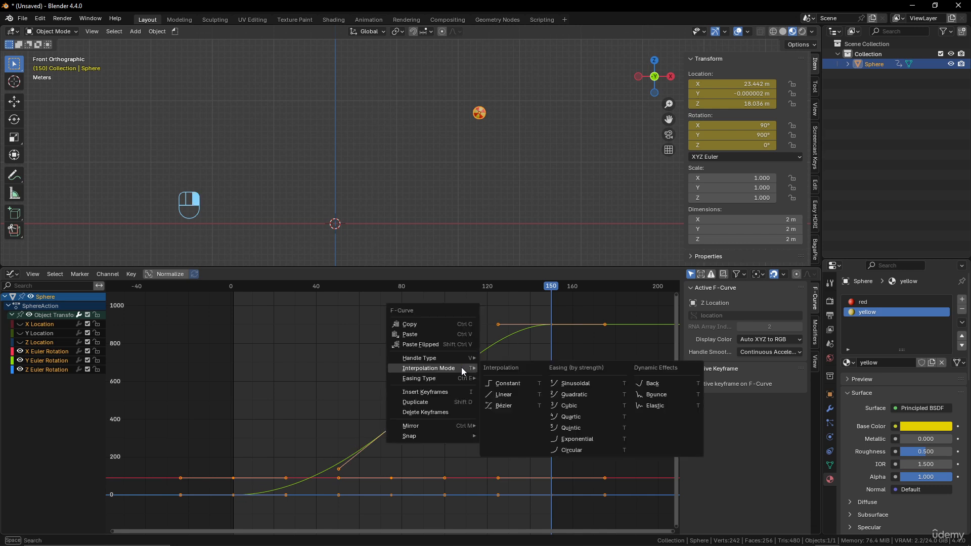
click(517, 393)
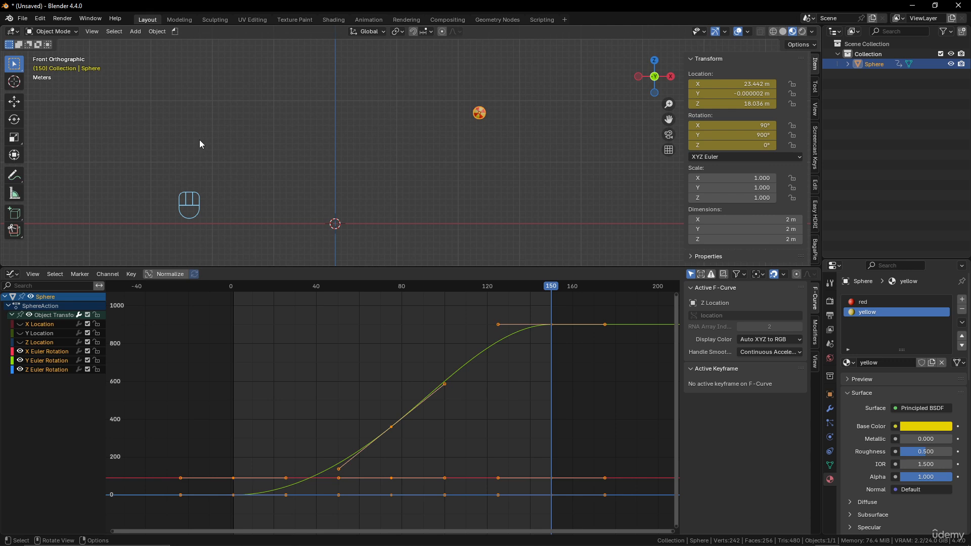
Scrub the animation from frame 1 to frame 75 and inspect the sphere up close at the ground contact.
click(234, 290)
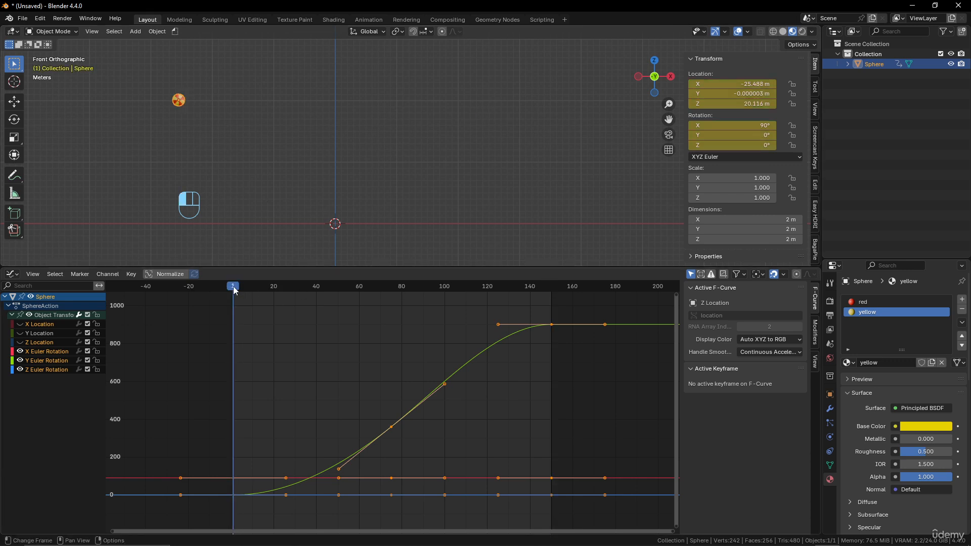
drag(234, 290, 392, 313)
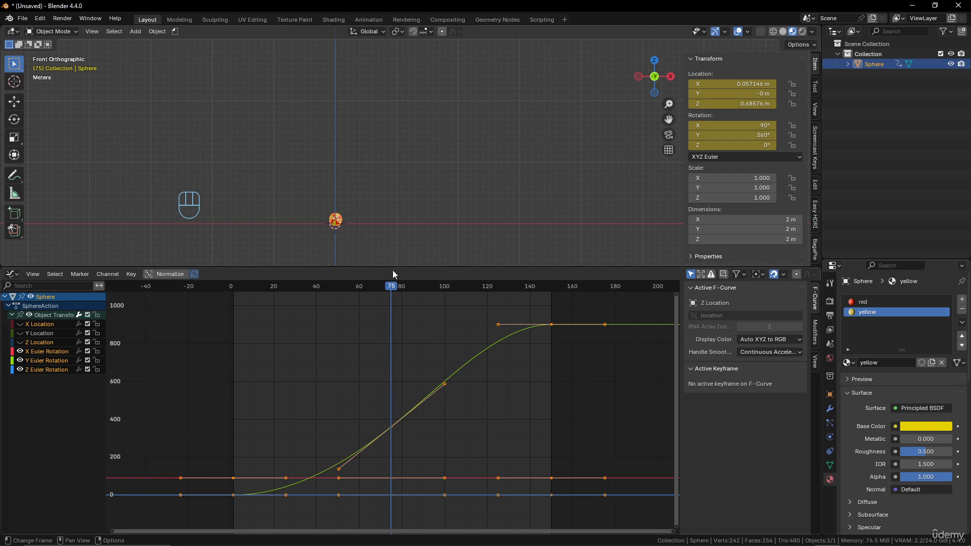
scroll(348, 214, up, 6)
shift+middle_drag(381, 189, 382, 145)
scroll(412, 158, up, 3)
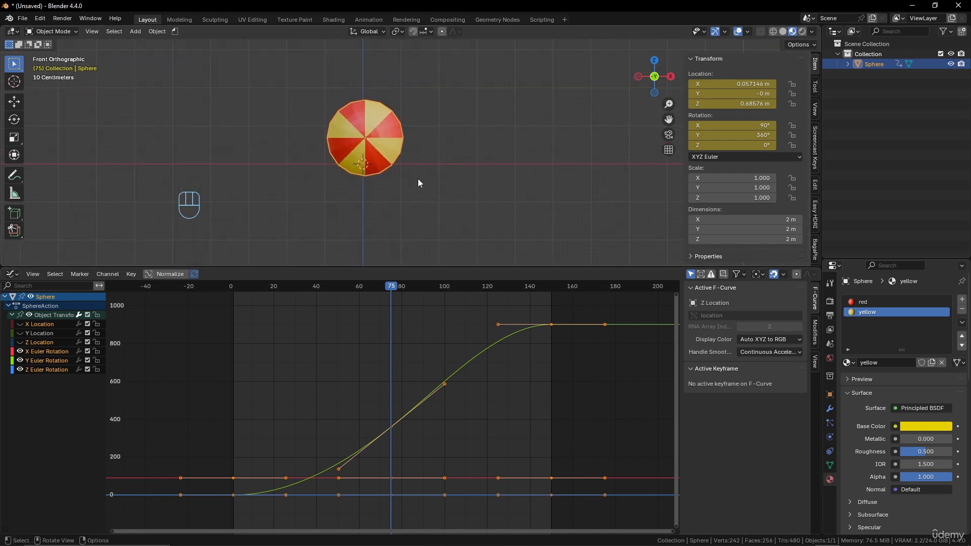
scroll(417, 183, up, 1)
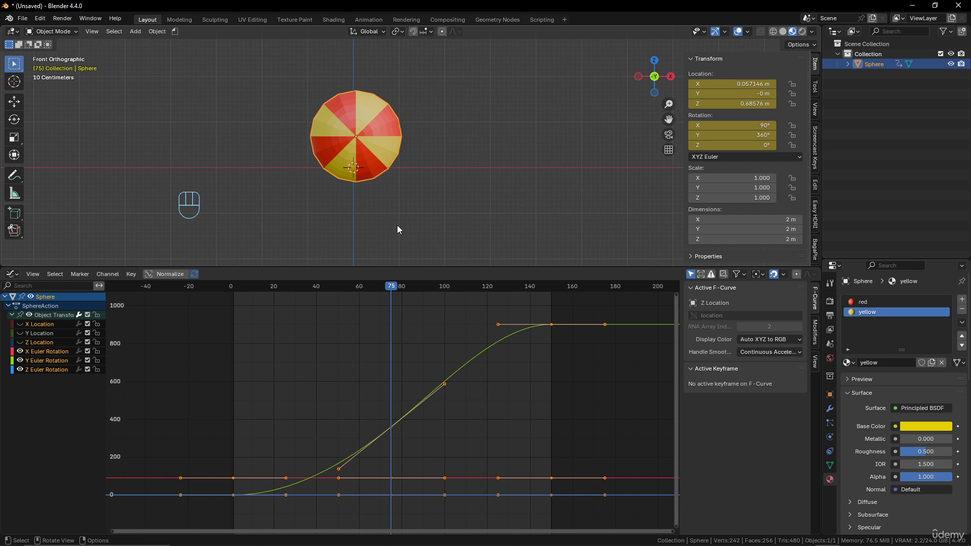
Step back and forth between the frames around 75 to examine how the ball moves at the bounce.
key(Right)
key(Left)
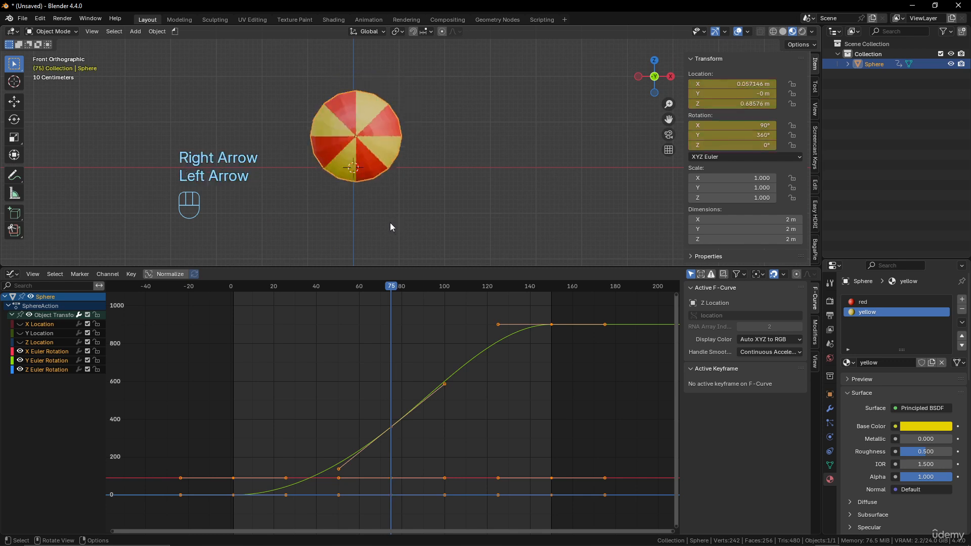
key(Left)
key(Right)
key(Right)
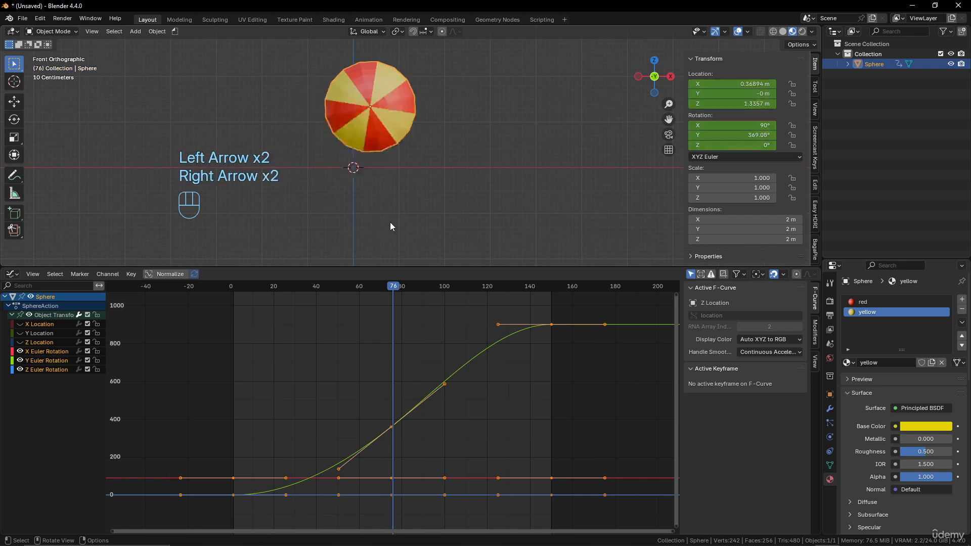
key(Right)
key(Left)
key(Left)
key(Left)
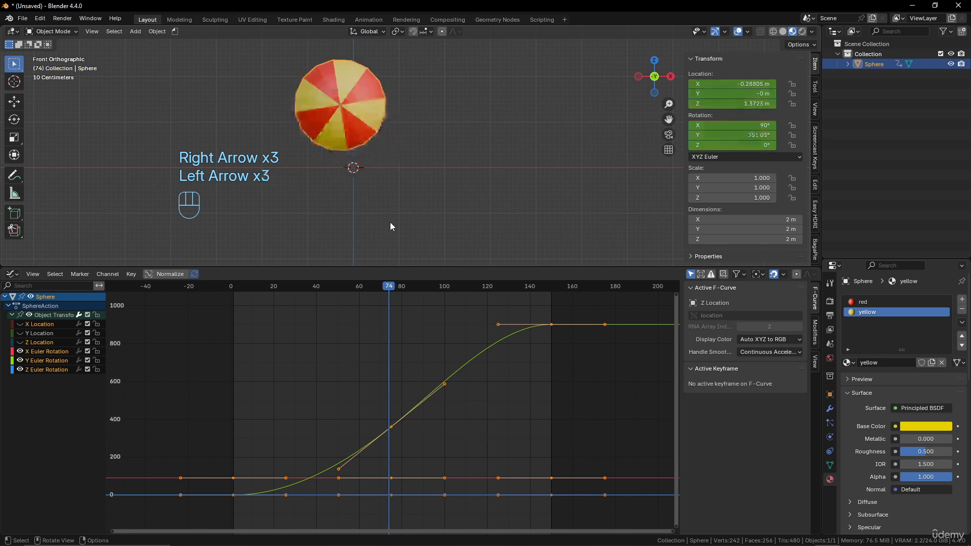
key(Left)
key(Right)
key(Right)
key(Right)
key(Right)
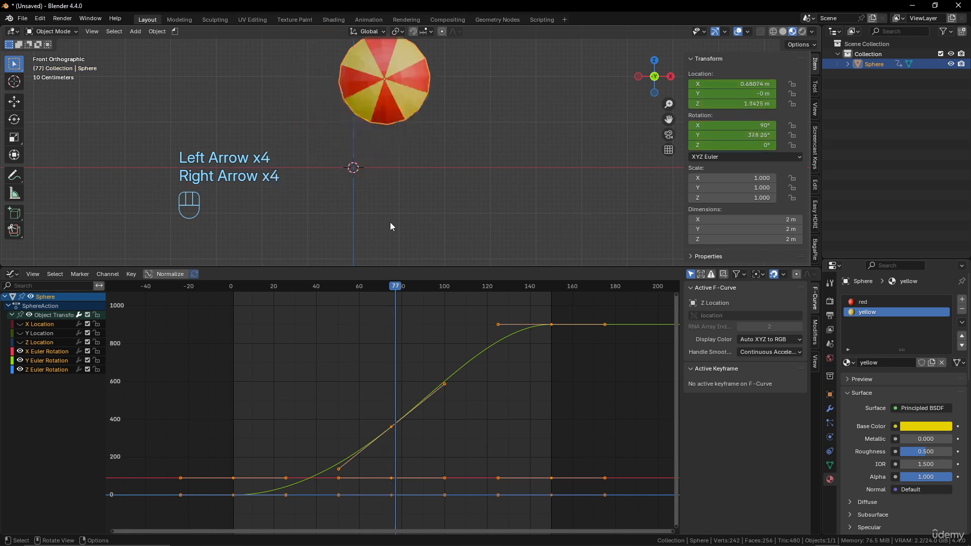
key(Left)
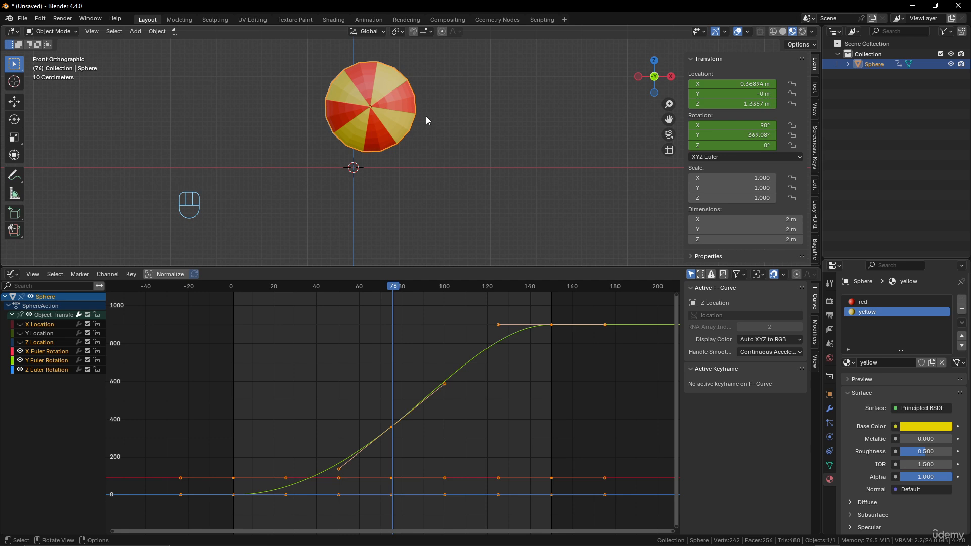
key(Left)
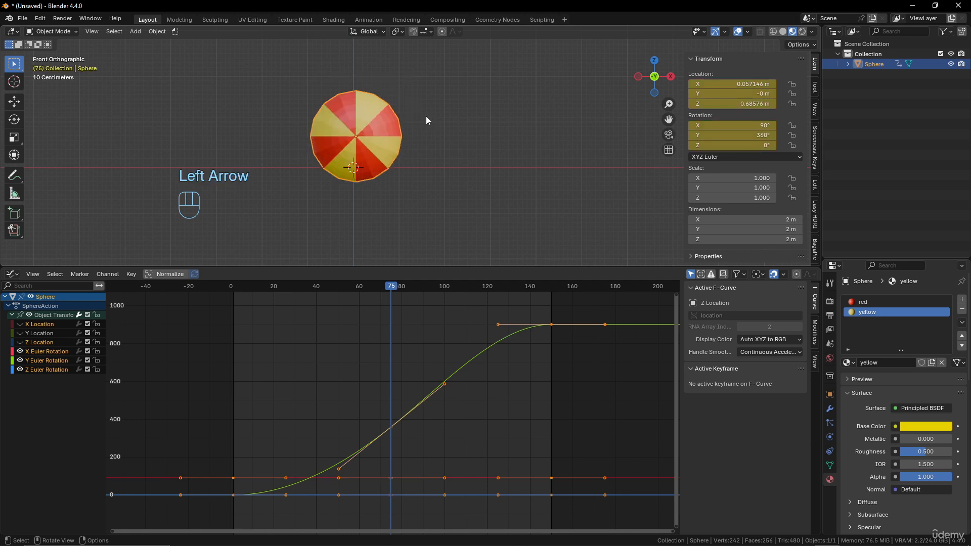
At frame 74, just before the impact, insert a Scale keyframe for the sphere at its existing scale.
key(Left)
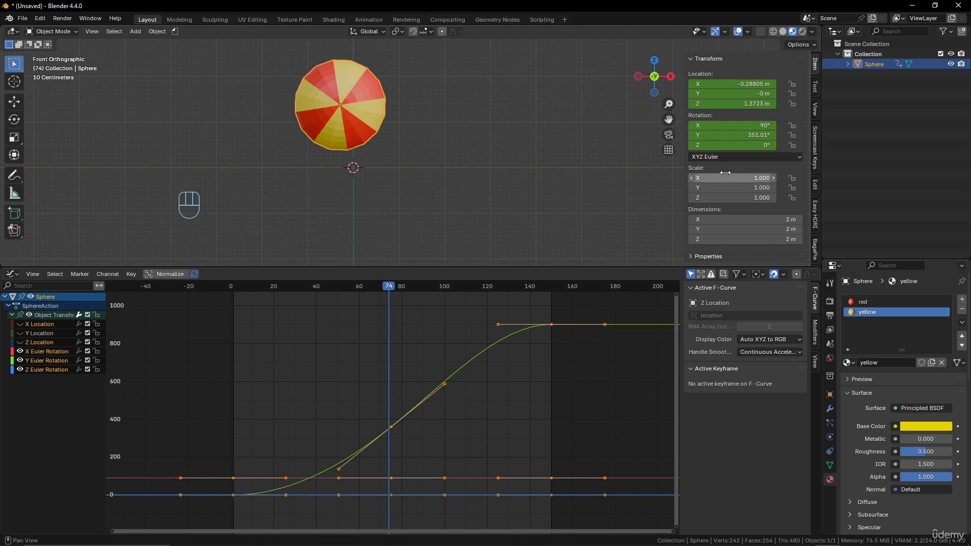
key(Right)
key(Right)
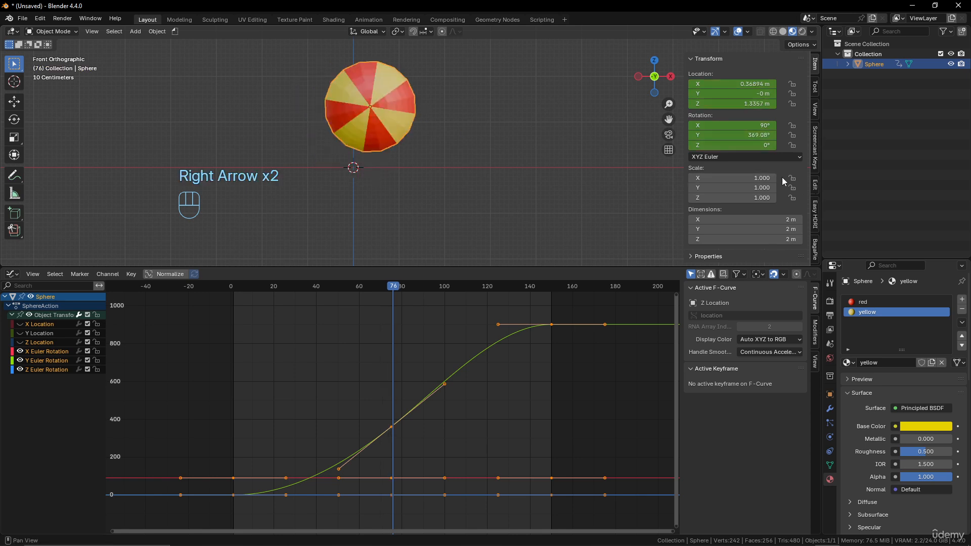
key(Left)
key(Left)
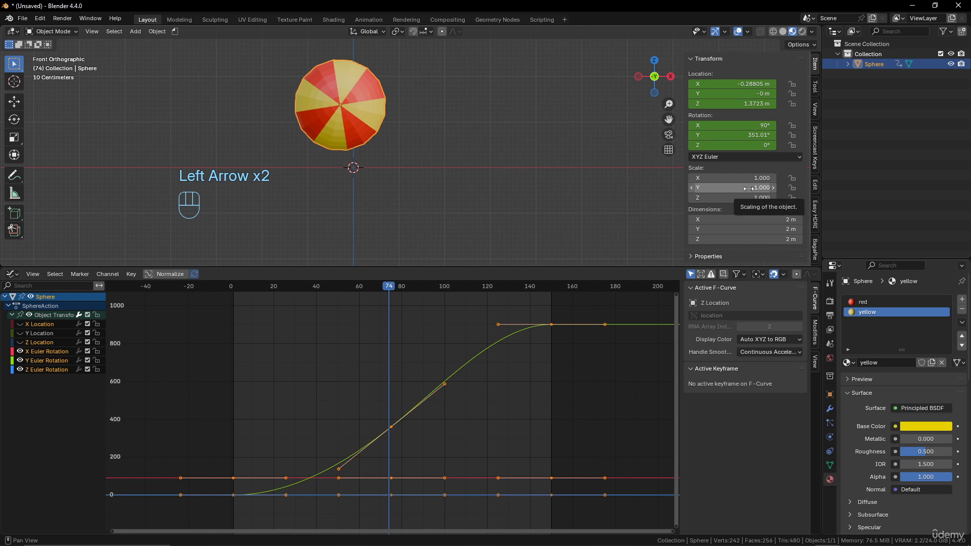
key(i)
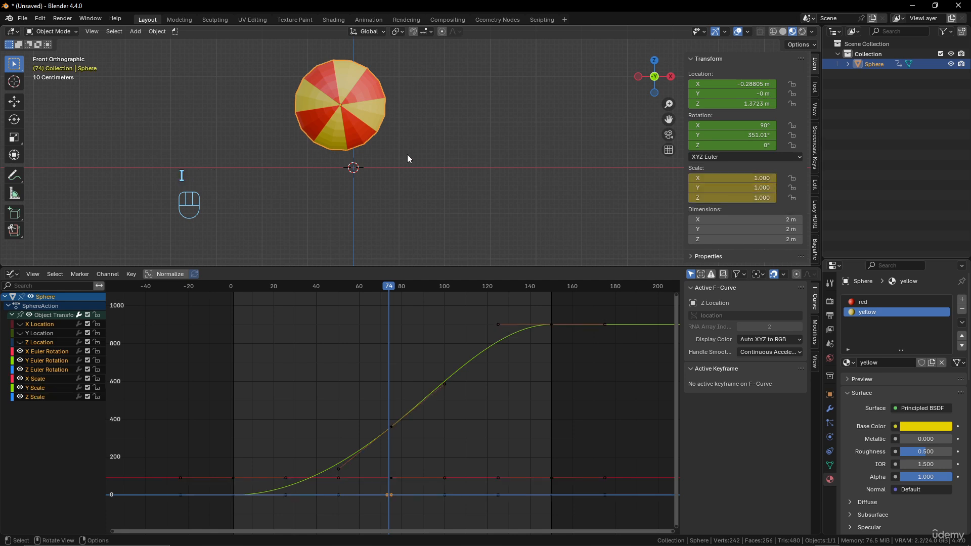
At frame 76, just after the impact, insert another Scale keyframe with the sphere's scale left as is.
key(Right)
key(Right)
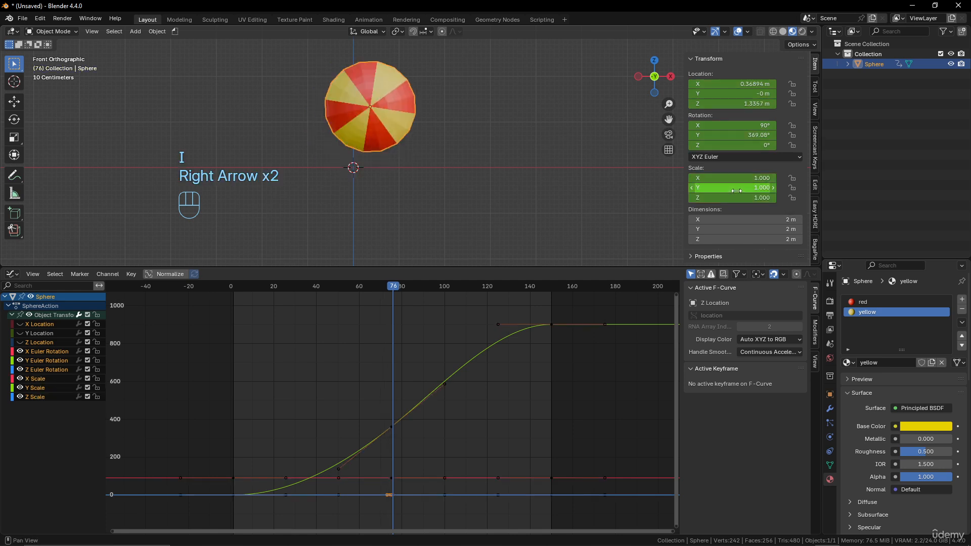
key(i)
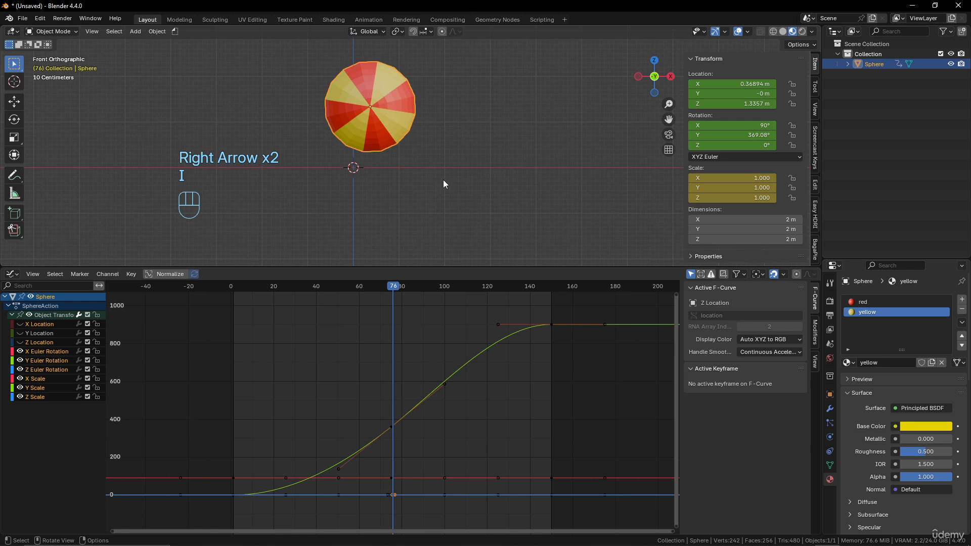
At frame 75, squash the sphere along the global Z axis to about 0.725 and insert a Scale keyframe.
key(Left)
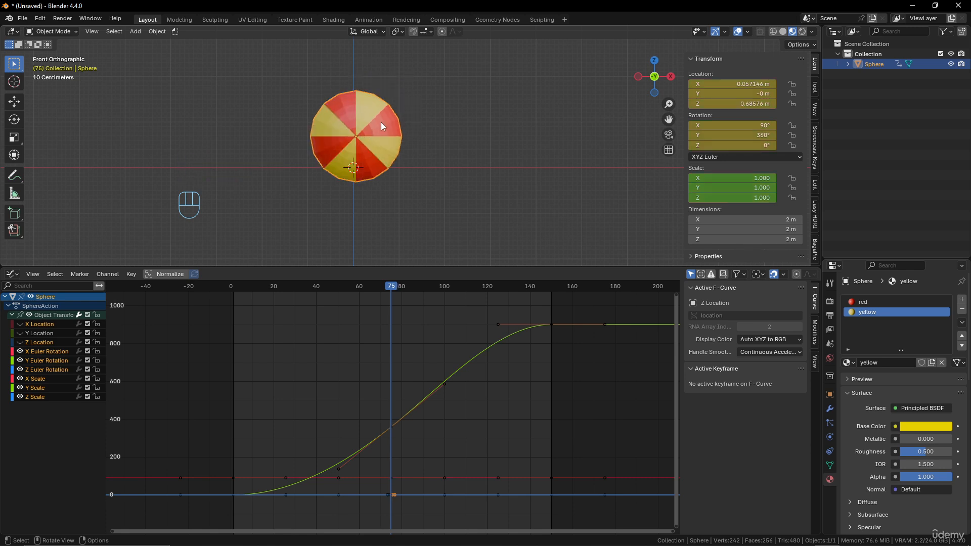
key(s)
key(z)
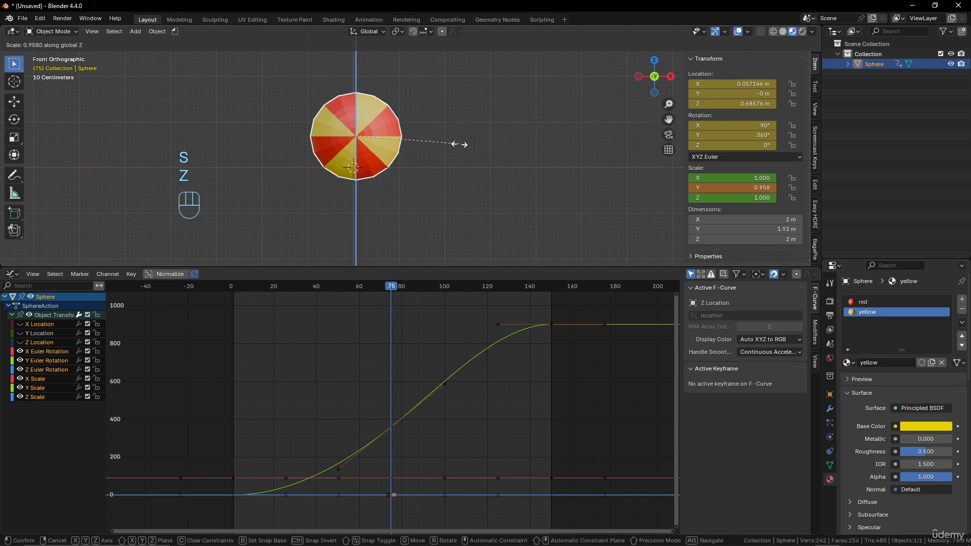
click(434, 148)
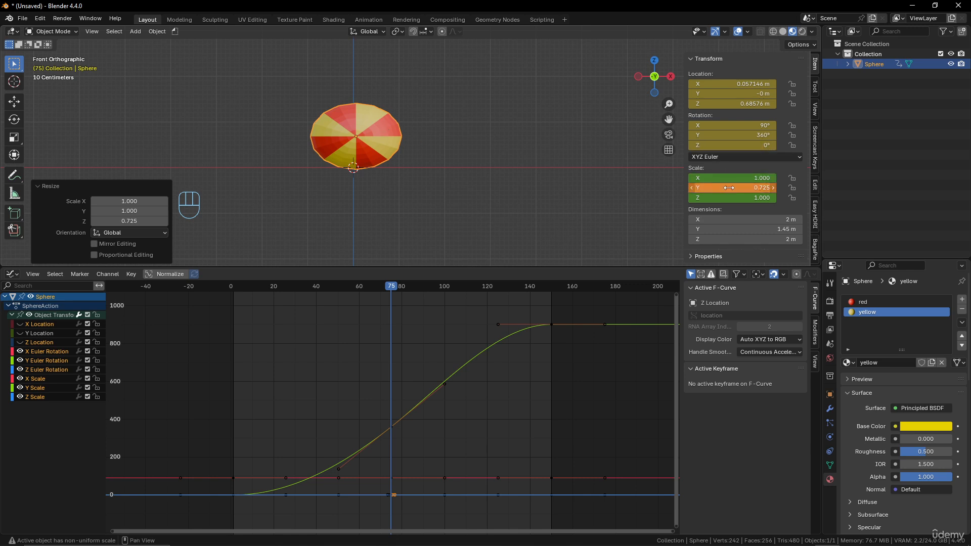
key(i)
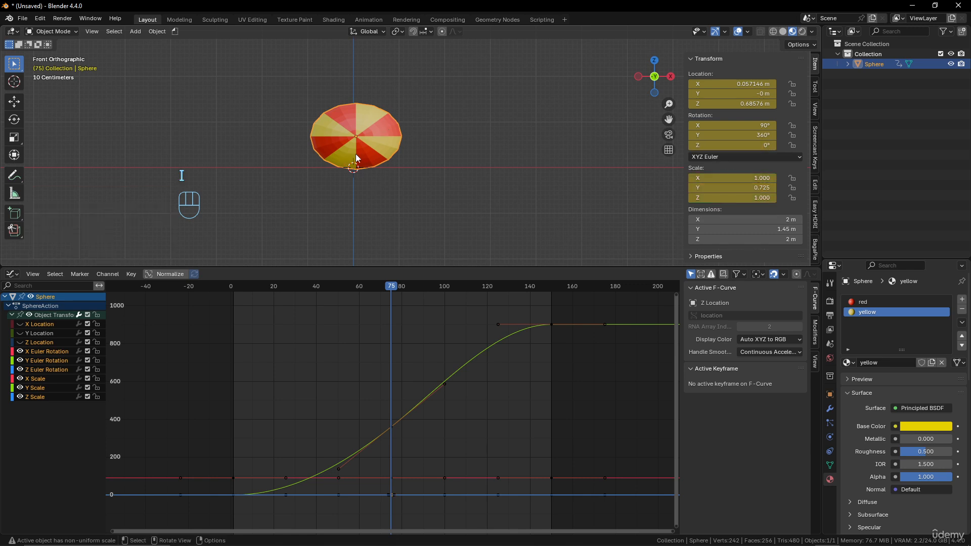
key(ctrl+z)
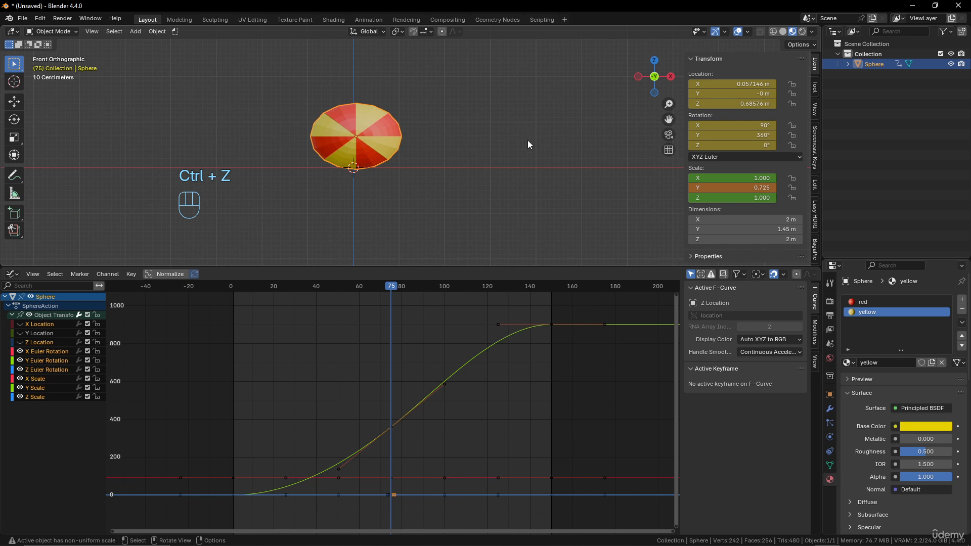
key(k)
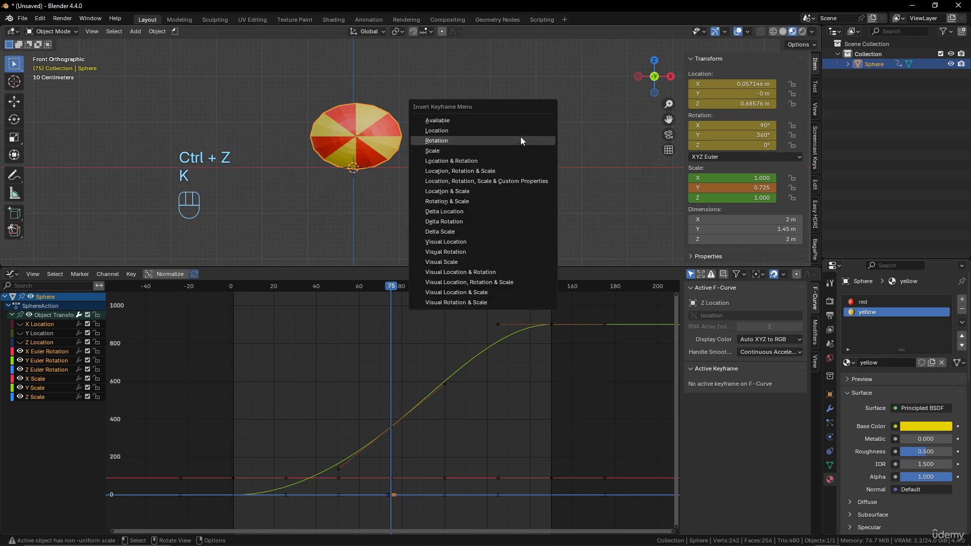
click(506, 151)
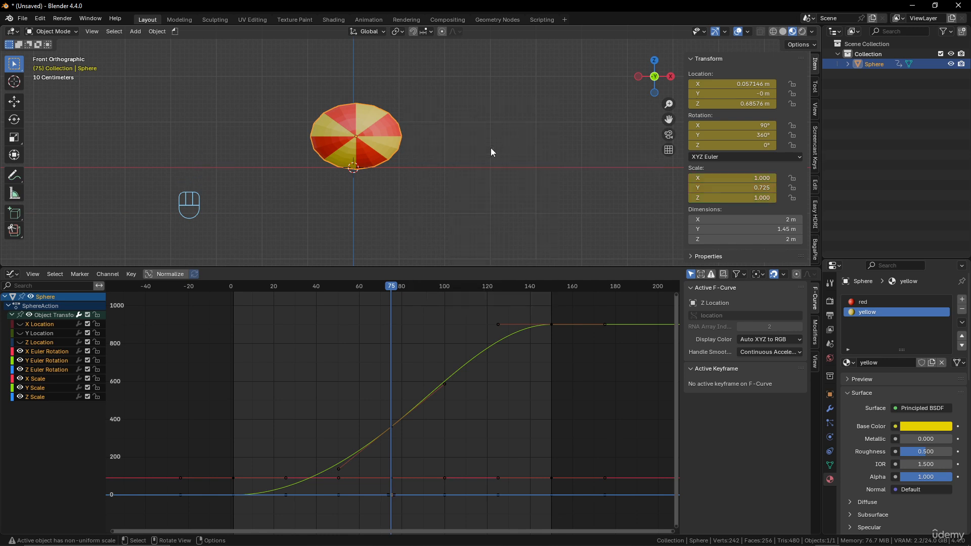
Scrub the animation from the opening frames to frame 76 to examine the ball's squash at the impact.
scroll(393, 196, down, 4)
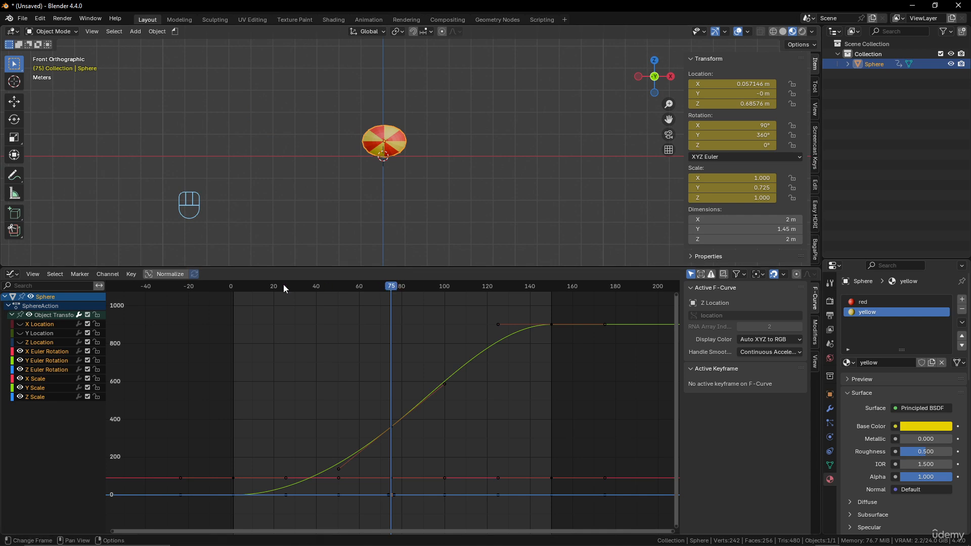
drag(237, 287, 393, 298)
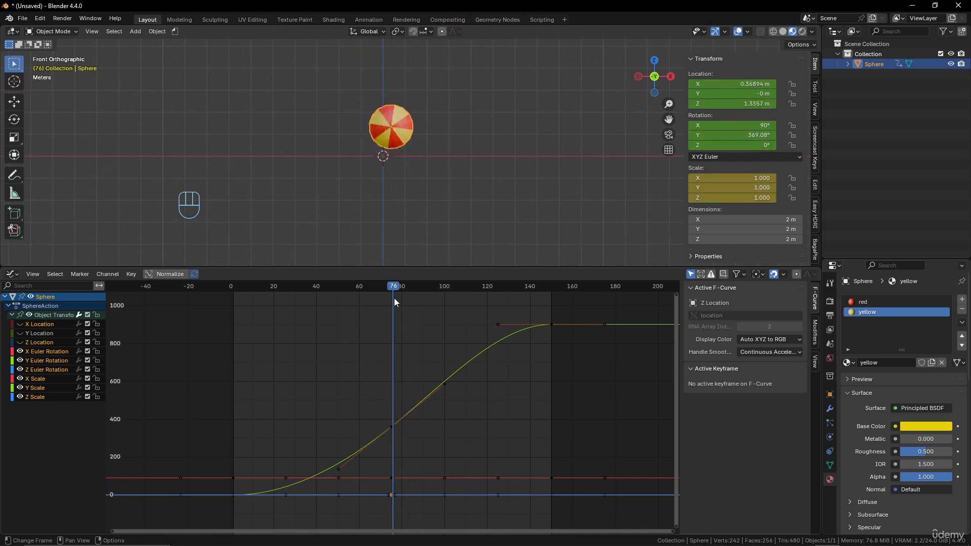
scroll(445, 176, down, 4)
scroll(417, 152, up, 10)
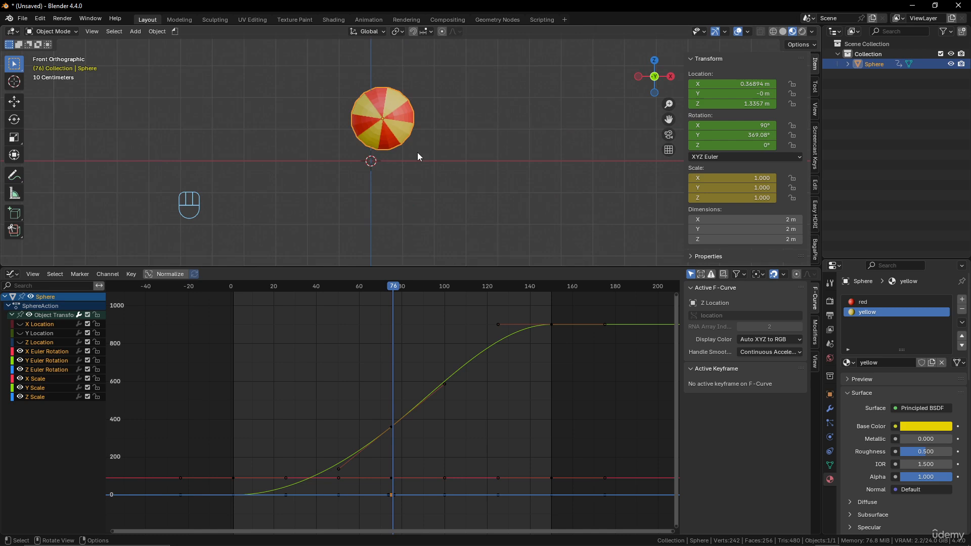
Apply Shade Smooth to the sphere and switch the viewport to Rendered shading.
right_click(391, 101)
click(390, 99)
scroll(395, 114, down, 5)
scroll(420, 148, up, 2)
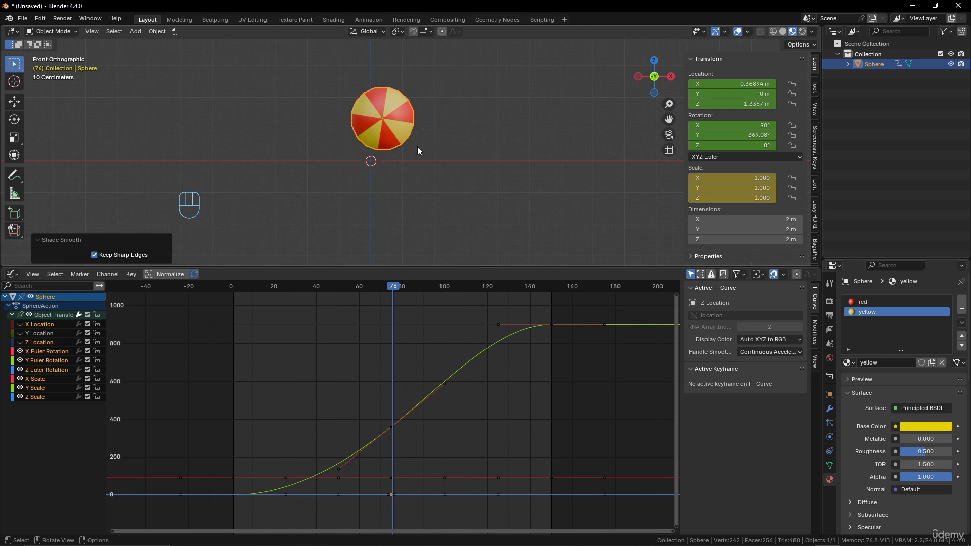
click(803, 31)
scroll(534, 121, down, 5)
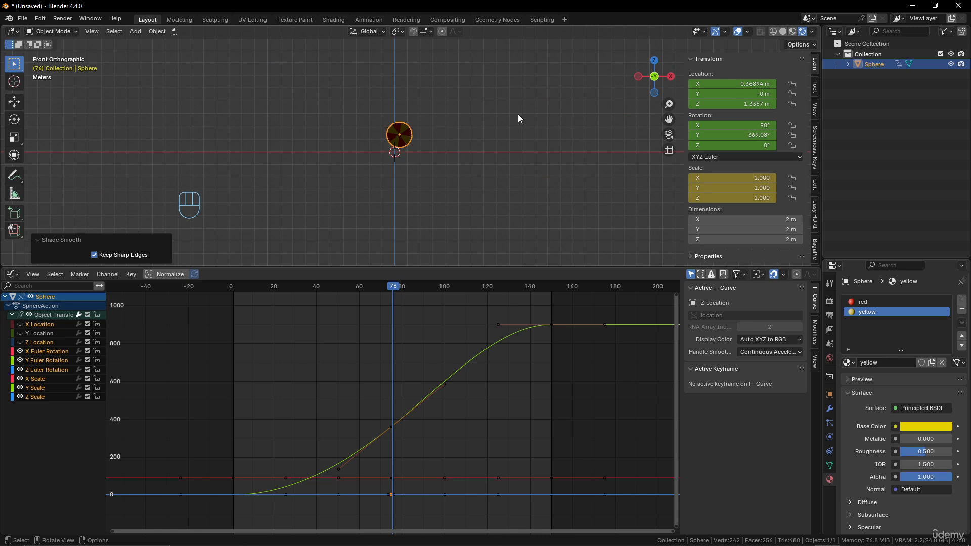
Add an Area light at the origin and move it straight up along Z by about 19.8 m.
key(shift+a)
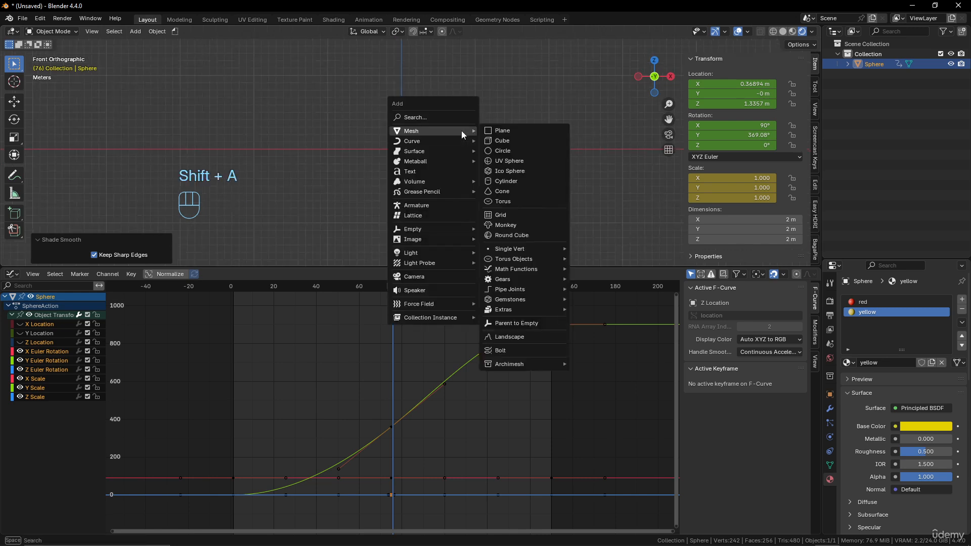
mouse_move(451, 255)
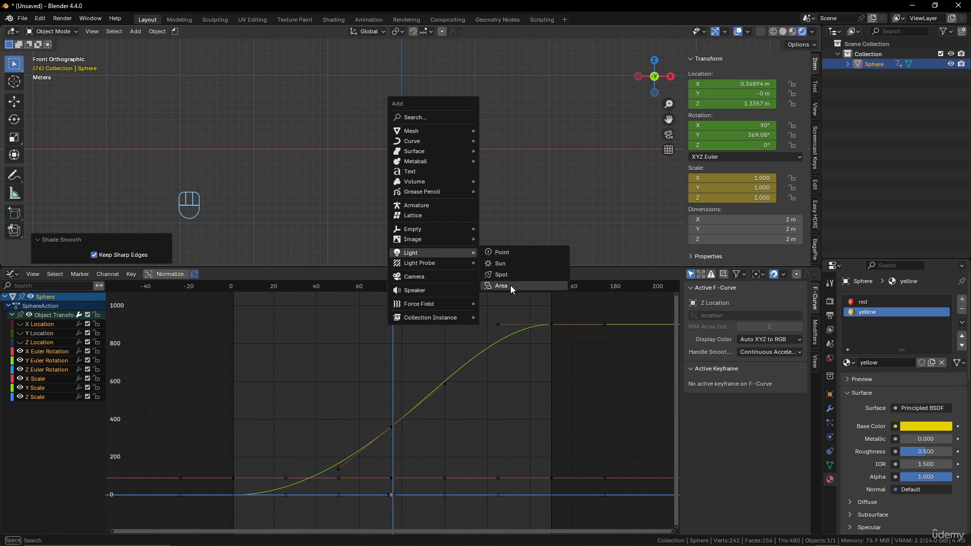
click(510, 286)
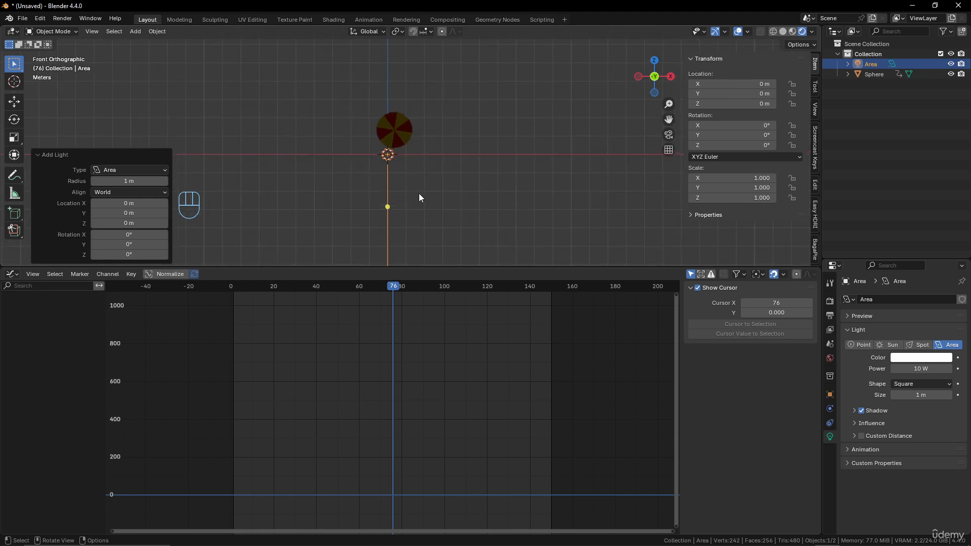
key(g)
key(z)
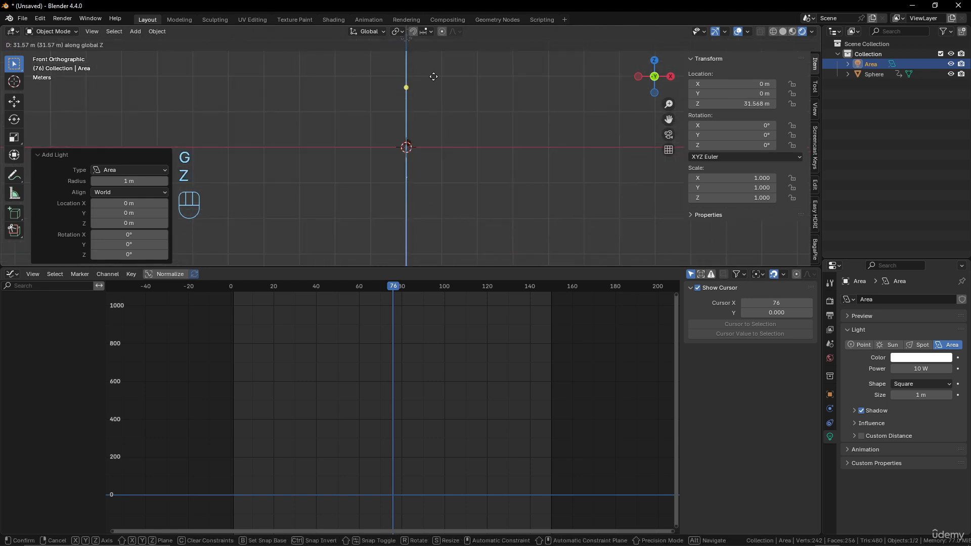
click(429, 118)
scroll(435, 131, up, 5)
shift+middle_drag(441, 122, 452, 168)
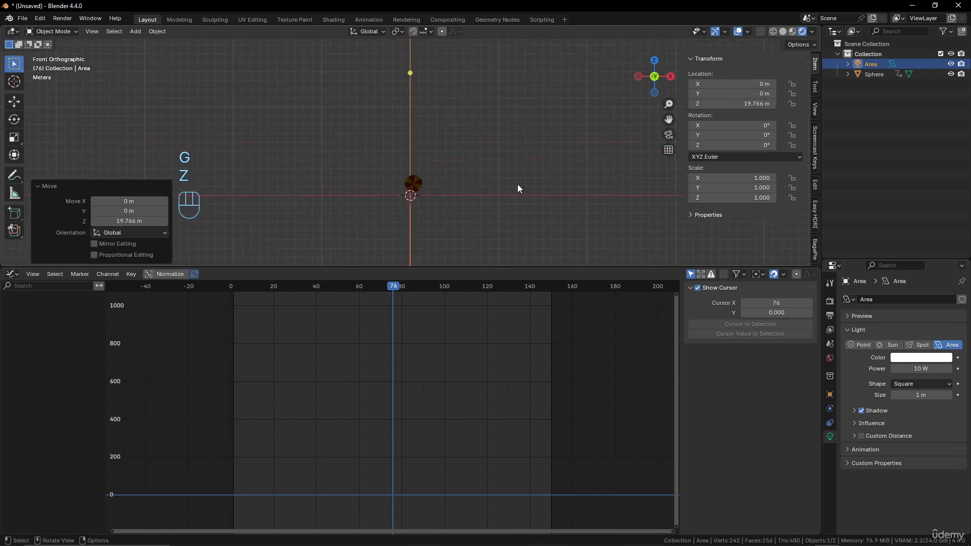
shift+middle_drag(572, 204, 573, 236)
Raise the area light's power to 5000 W, trying 500 W first.
click(921, 369)
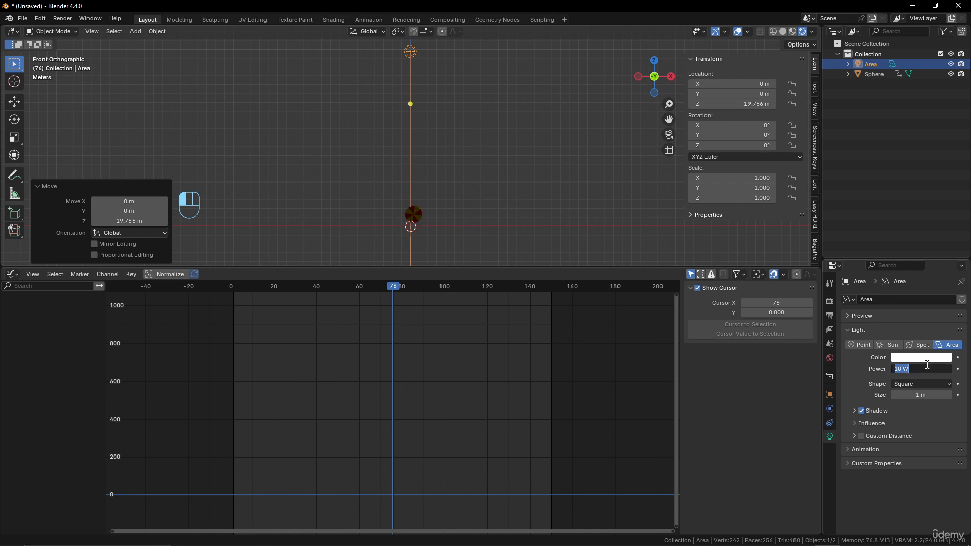
text(500)
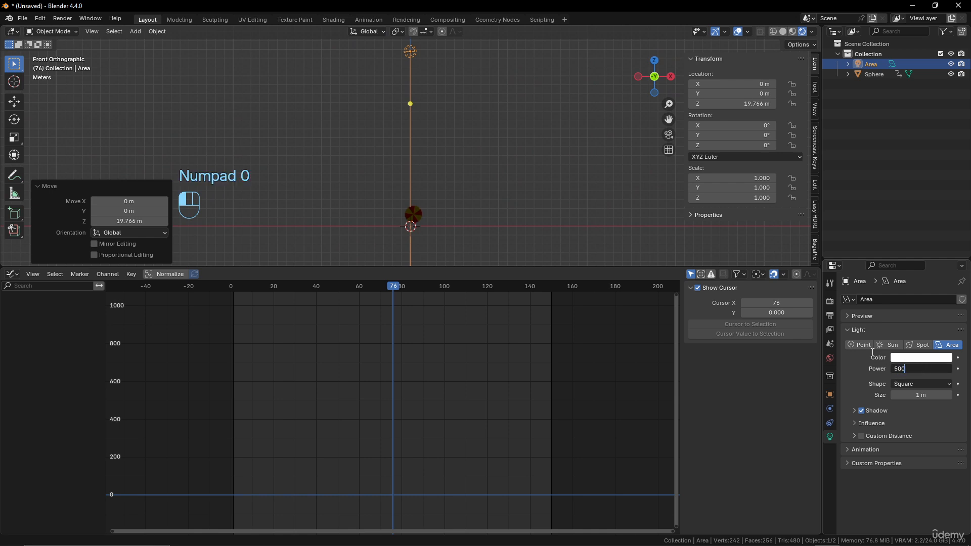
key(Return)
click(921, 368)
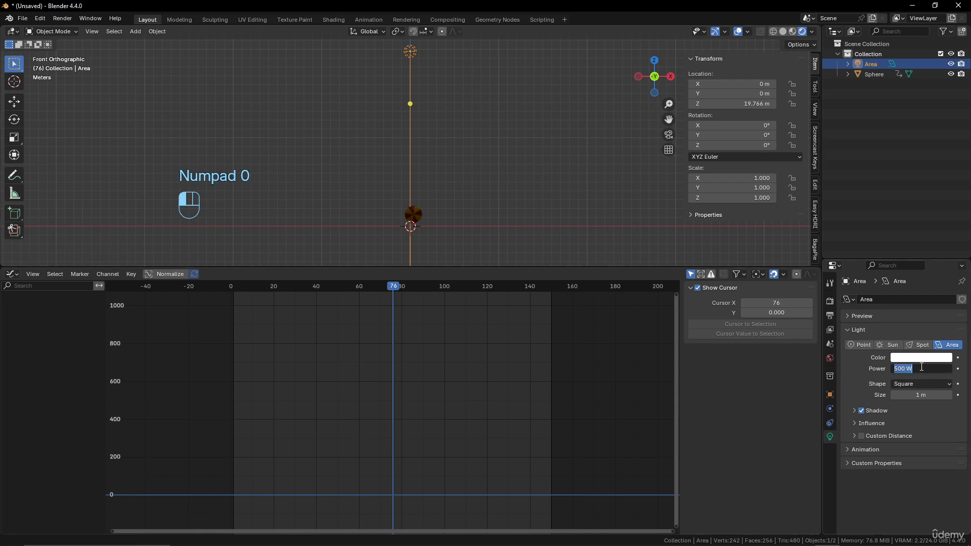
text(5000)
key(Return)
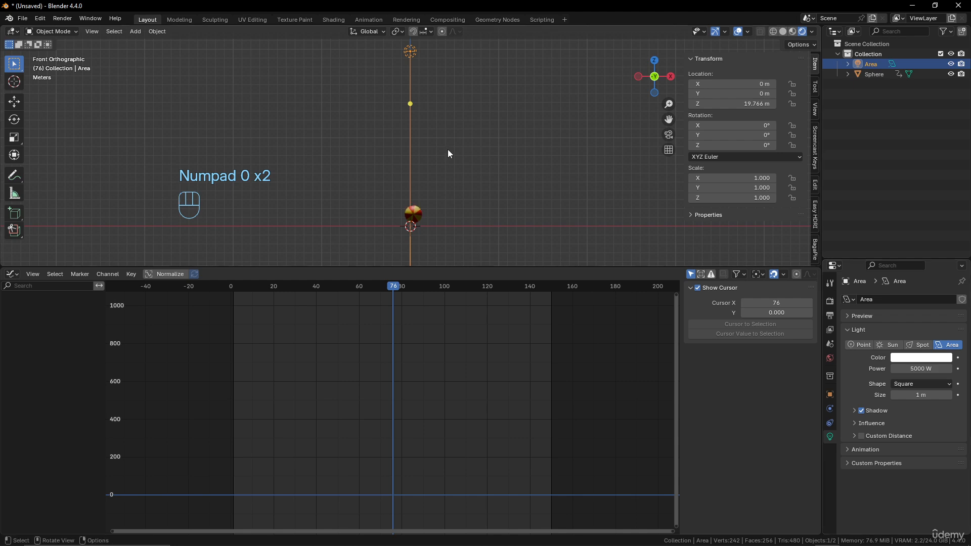
At frame 3, rotate the area light about 86.8° to aim at the ball and insert a rotation keyframe.
scroll(453, 178, down, 1)
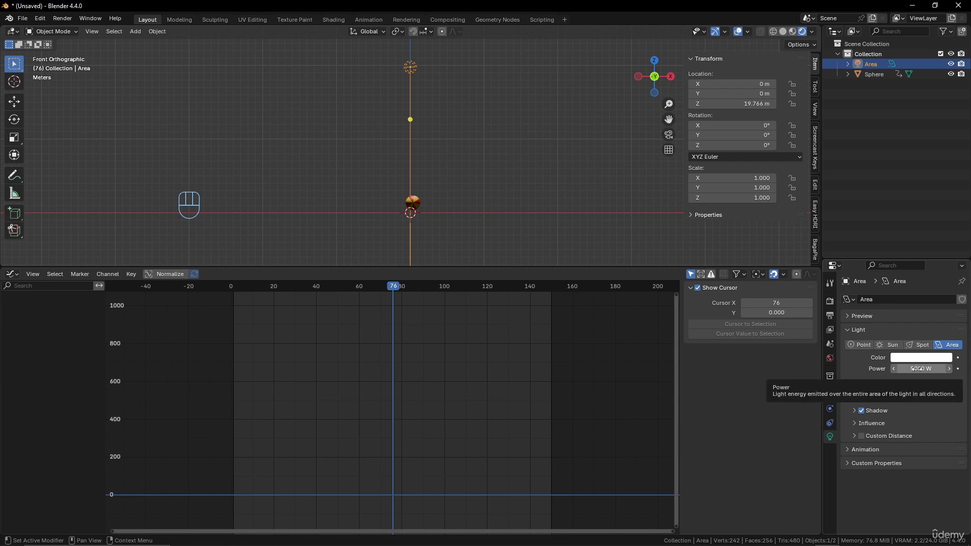
drag(390, 290, 237, 291)
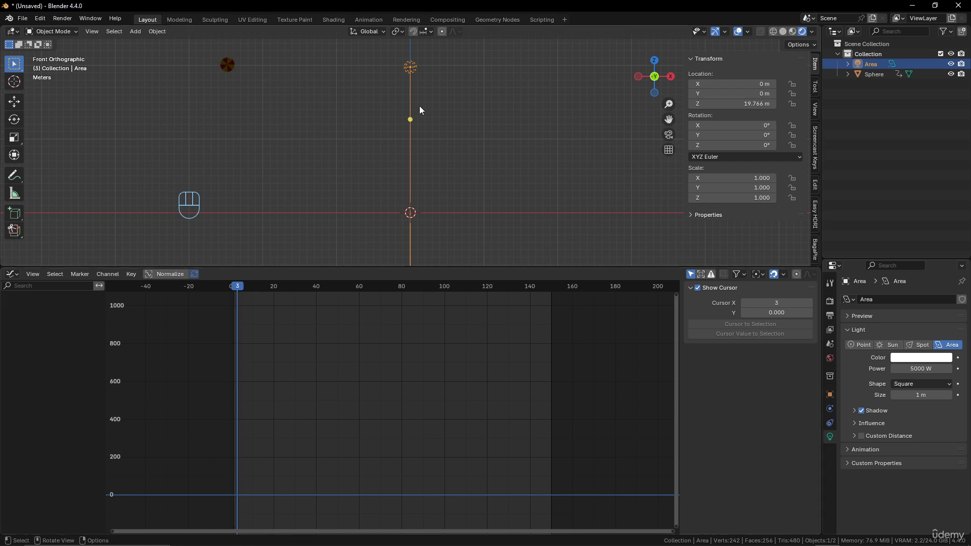
key(r)
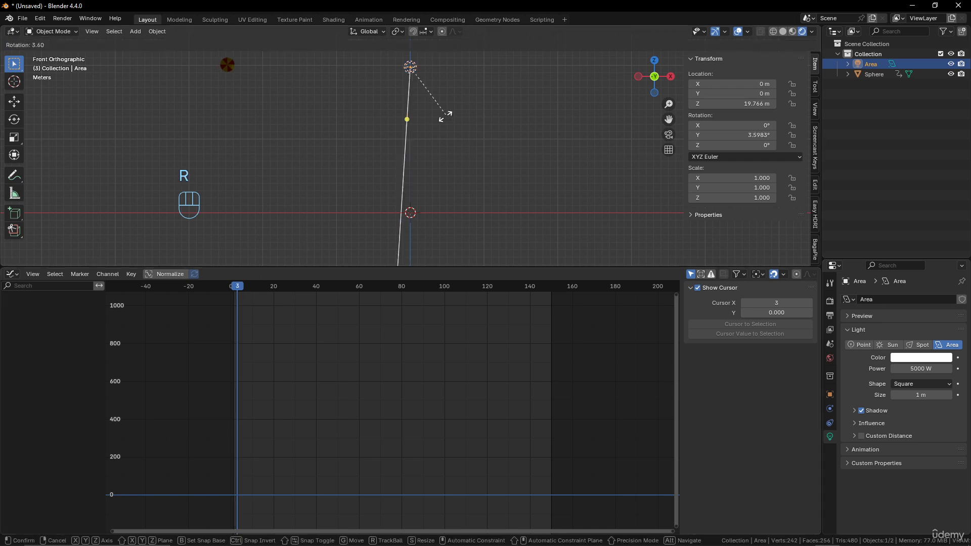
click(337, 137)
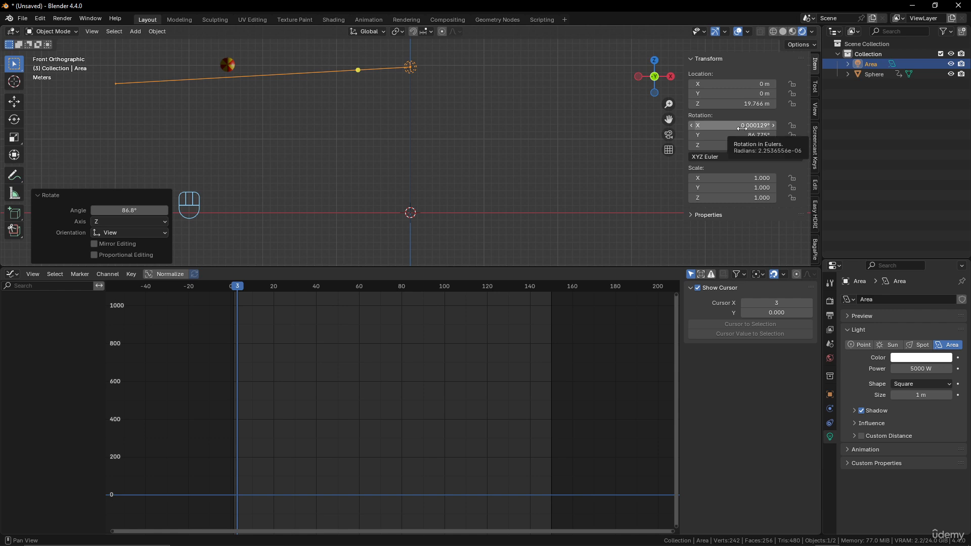
key(i)
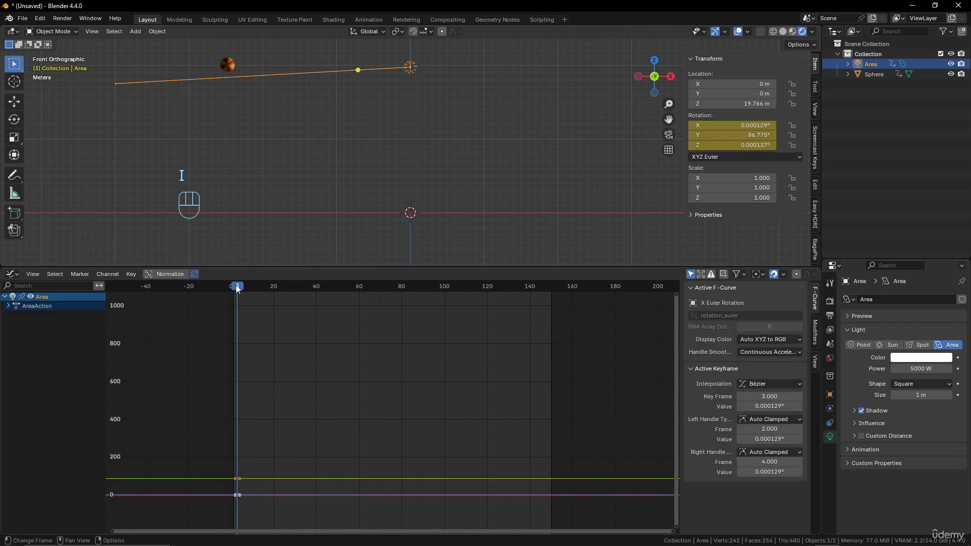
At frame 80, rotate the area light about -88.6° to point down near the ball and insert a keyframe.
click(256, 286)
drag(256, 286, 401, 295)
key(r)
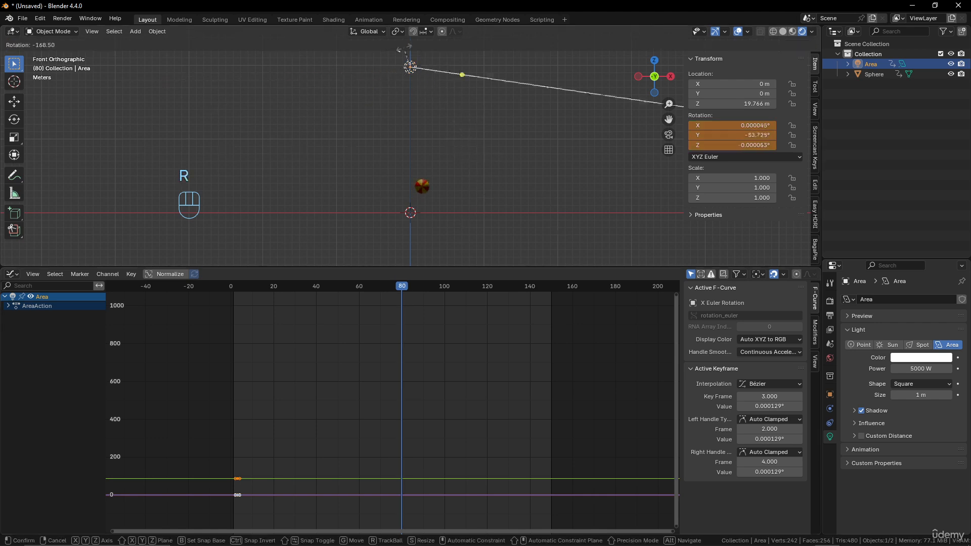
click(436, 52)
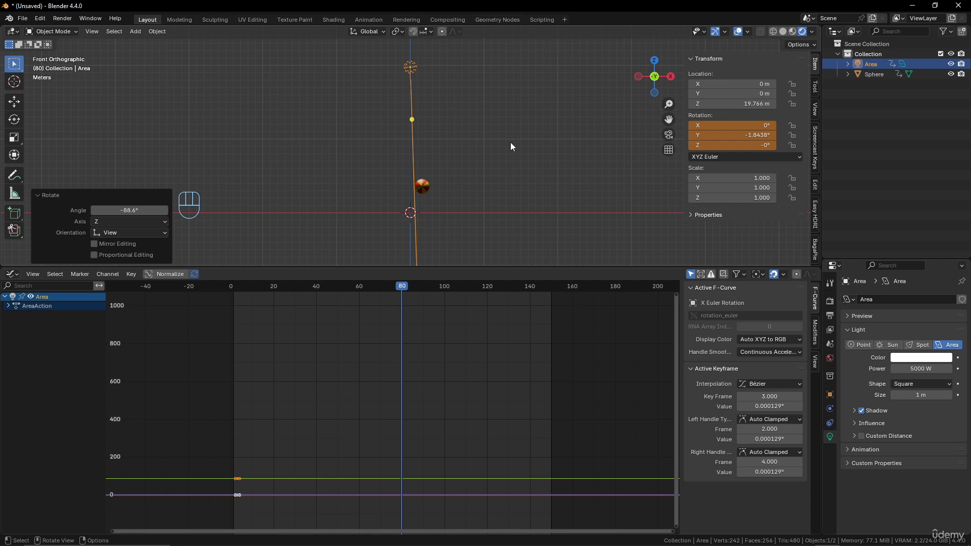
key(i)
At frame 150, rotate the area light about -81.4° toward the ball's end position and insert a keyframe.
drag(409, 287, 551, 294)
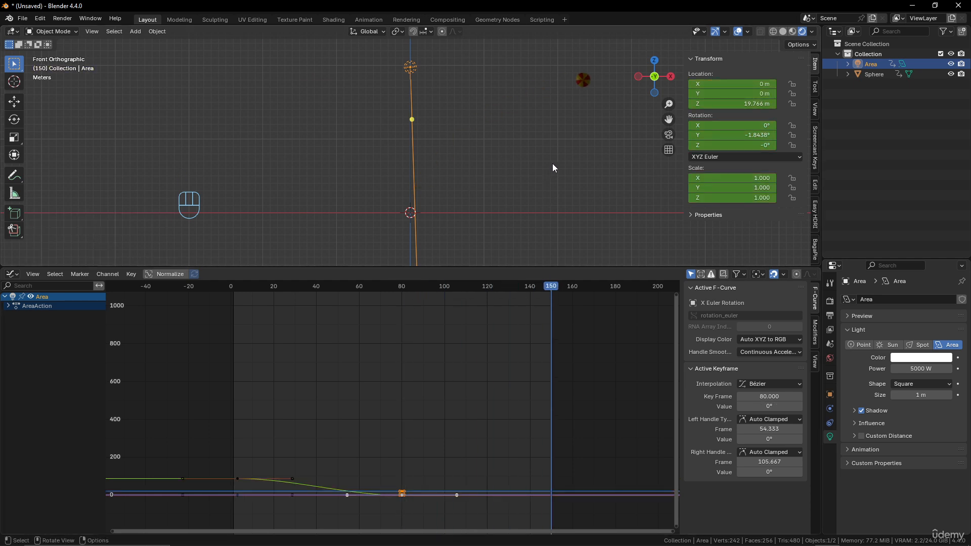
key(r)
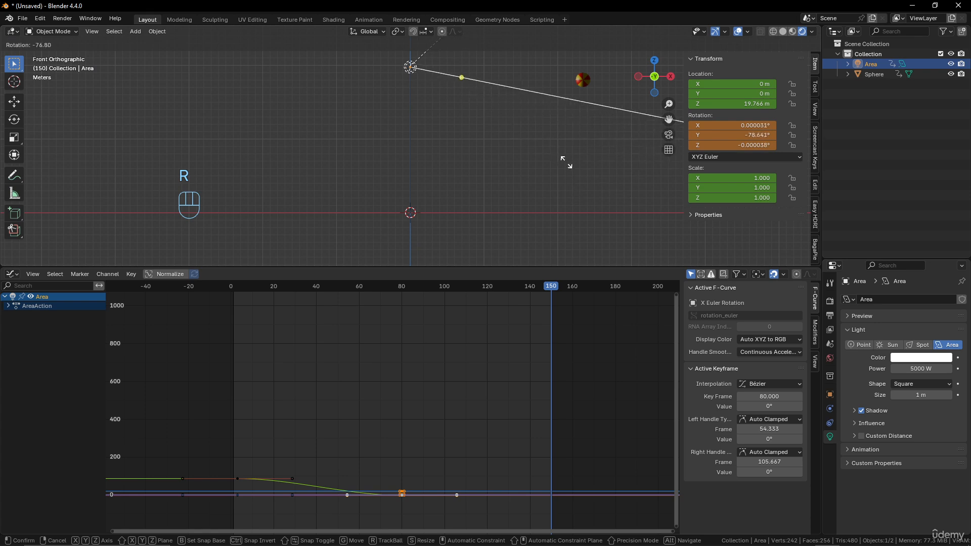
click(581, 121)
key(i)
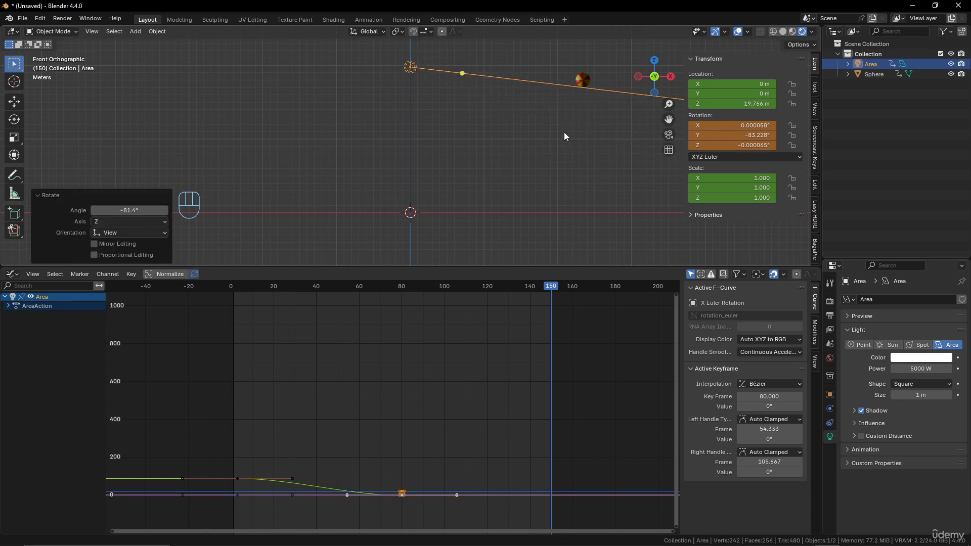
At frame 2, lower the area light's power to 200 W, trying 20 W and 100 W first, and insert a power keyframe.
drag(518, 311, 236, 298)
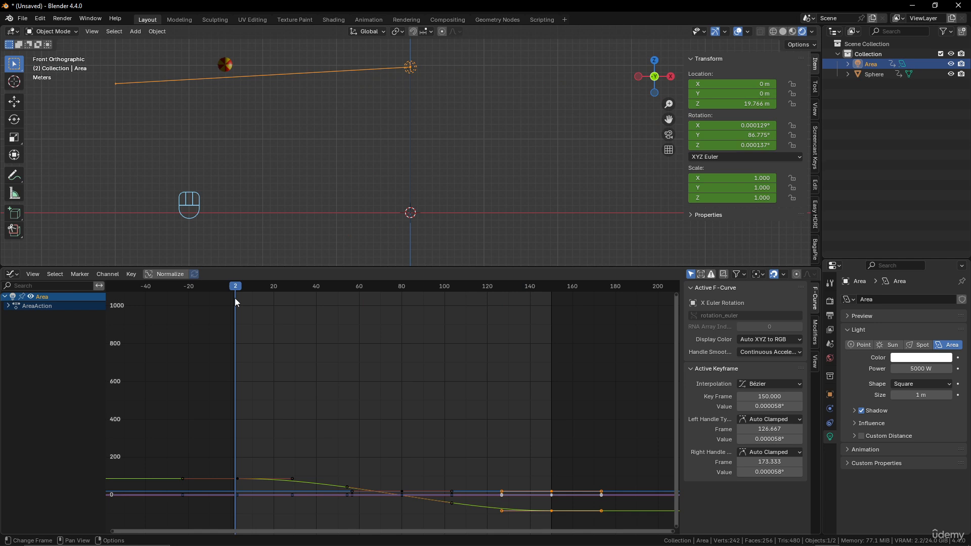
click(925, 368)
text(20)
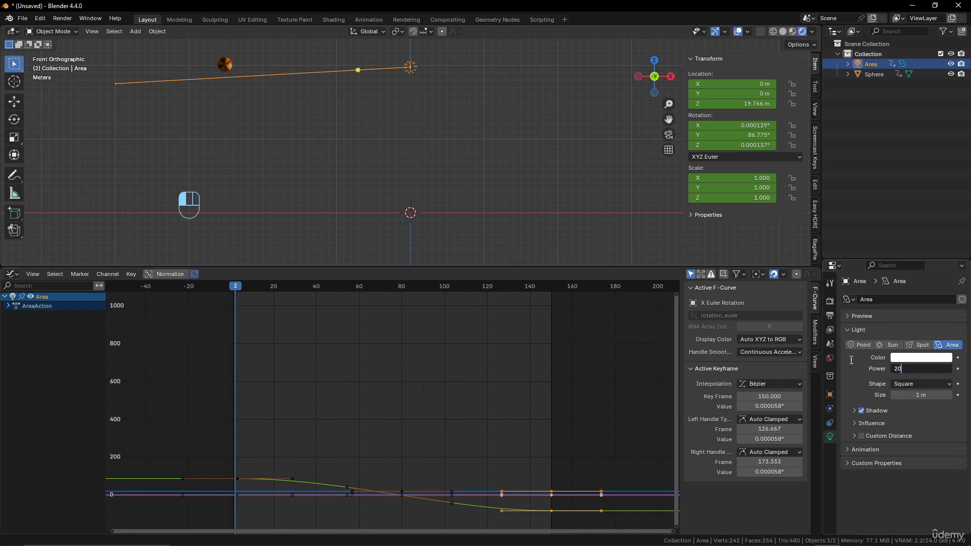
key(Return)
click(905, 368)
text(100)
key(Return)
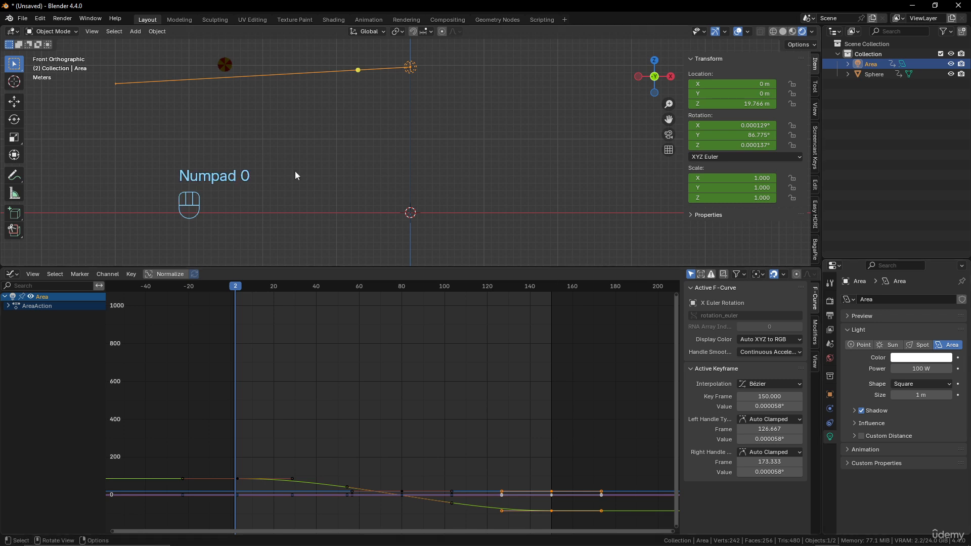
click(921, 366)
text(200)
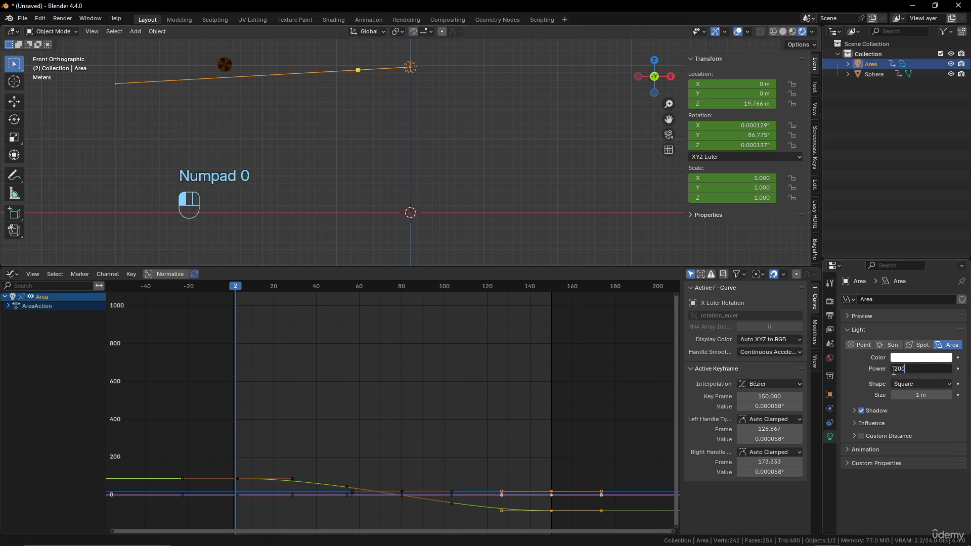
key(Return)
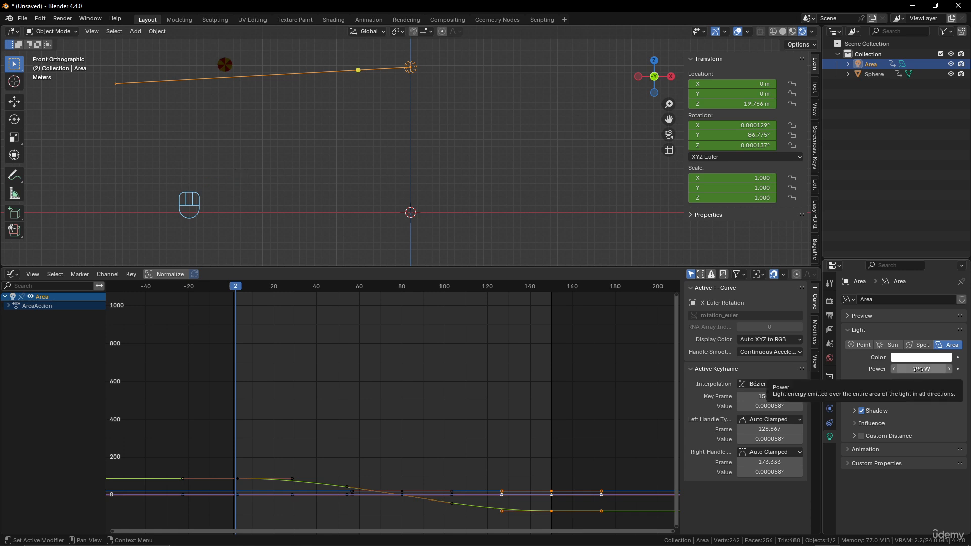
key(i)
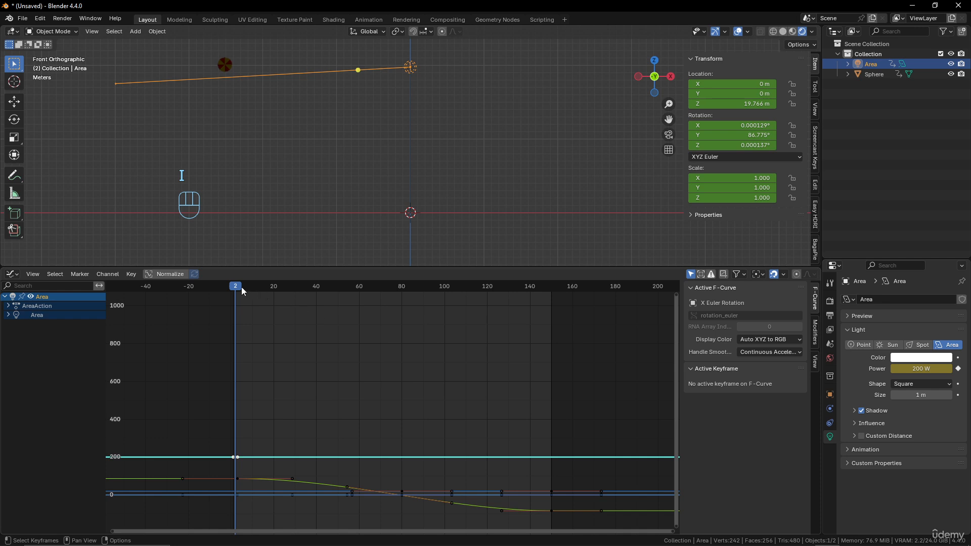
At frame 77, set the area light's power to 5000 W and insert a power keyframe.
drag(235, 286, 395, 290)
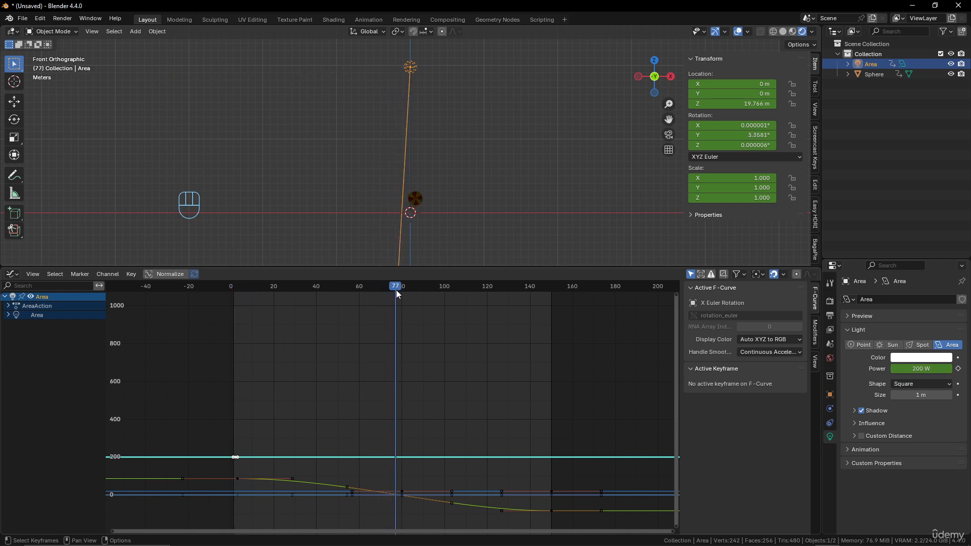
click(920, 369)
text(5000)
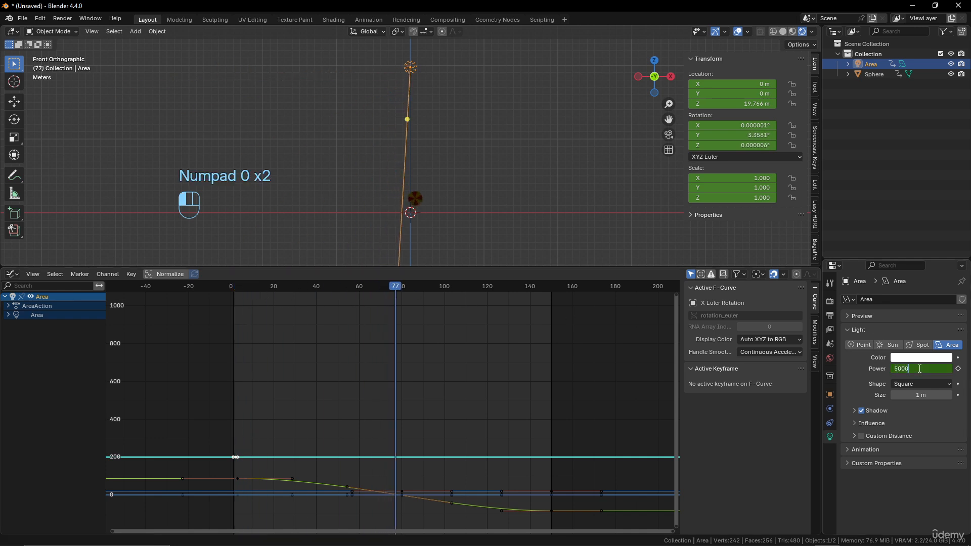
key(Return)
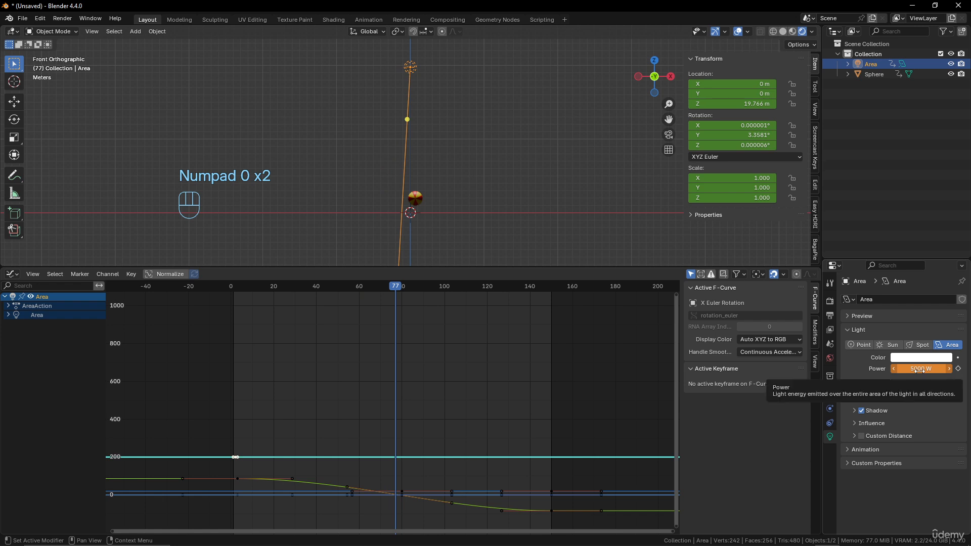
key(i)
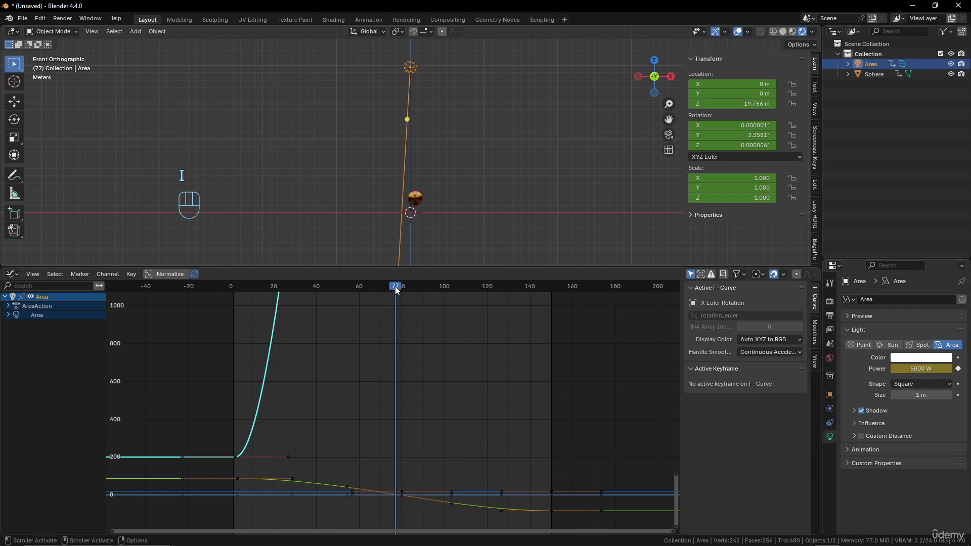
At frame 150, set the area light's power to 20000 W and insert a power keyframe.
drag(396, 287, 551, 295)
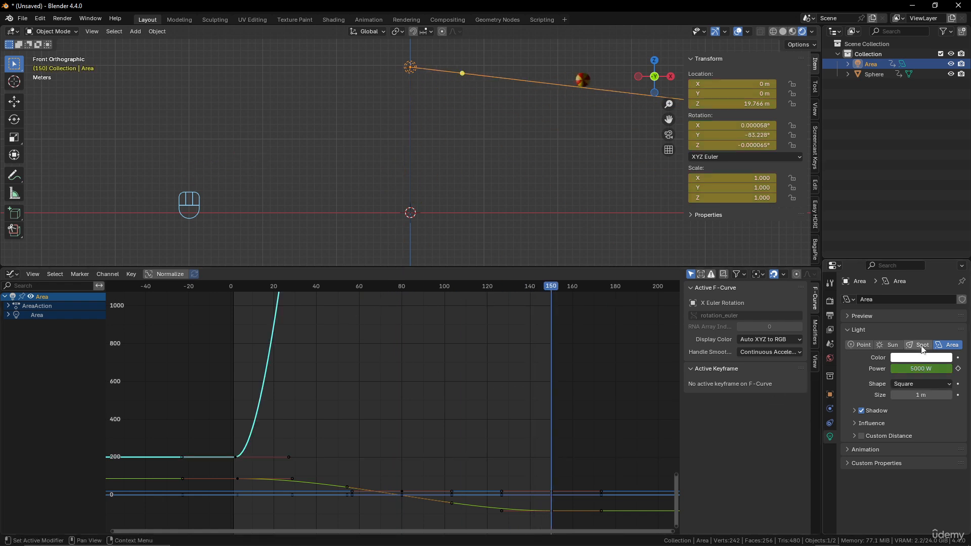
click(918, 369)
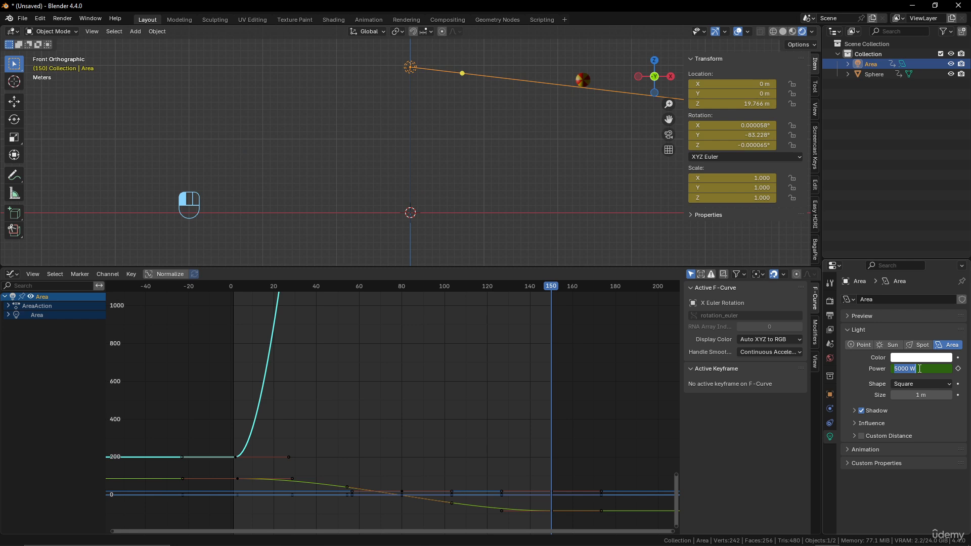
text(20000)
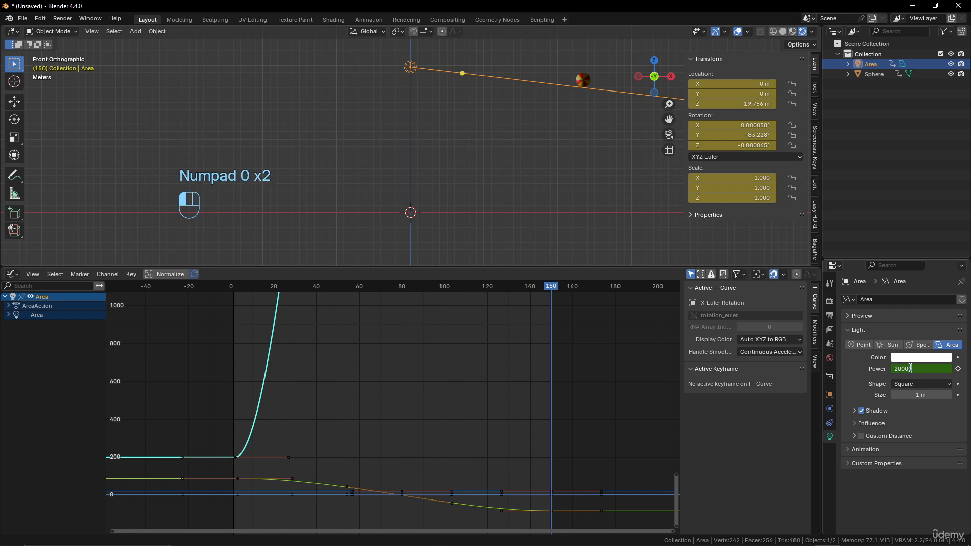
key(Return)
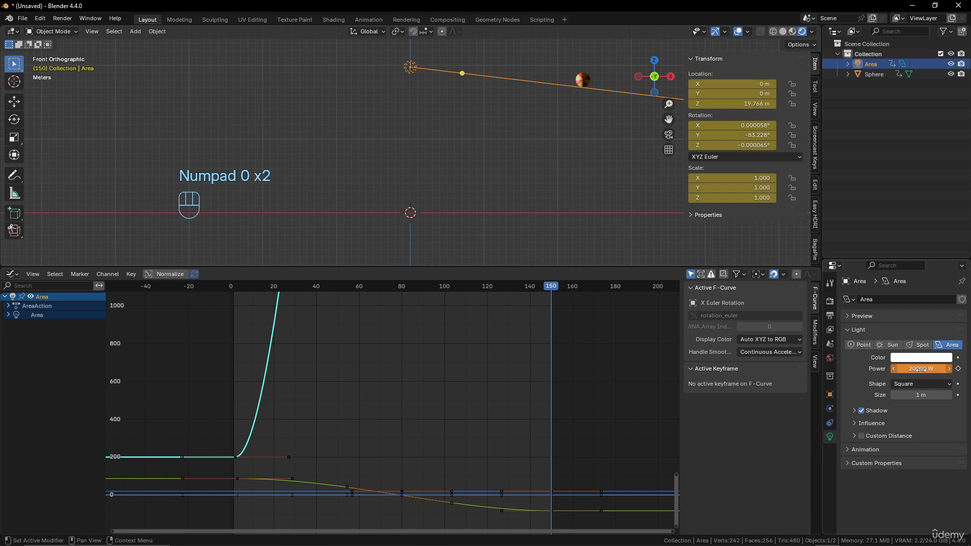
key(i)
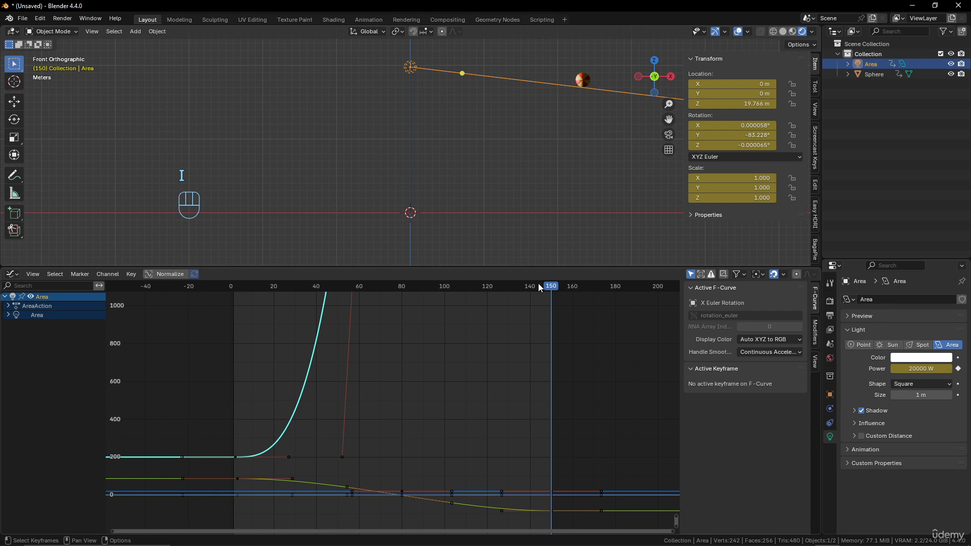
Select the ball and insert a base color keyframe for its yellow material at frame 1.
drag(234, 286, 353, 309)
scroll(383, 177, up, 4)
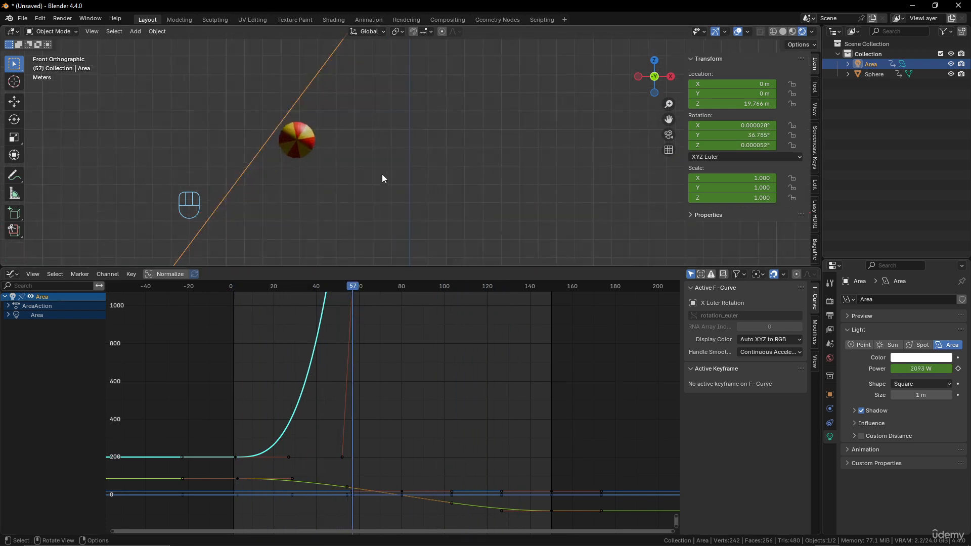
click(297, 140)
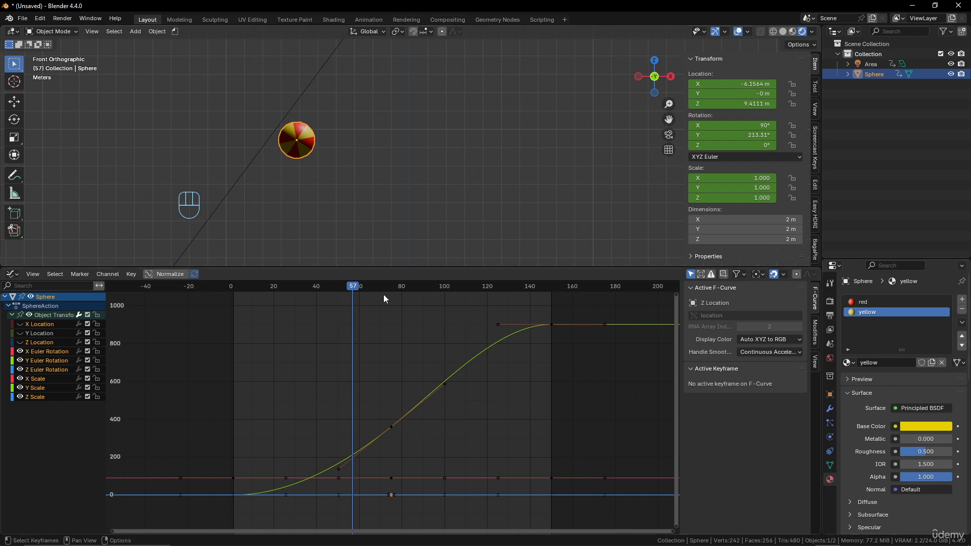
drag(348, 286, 234, 290)
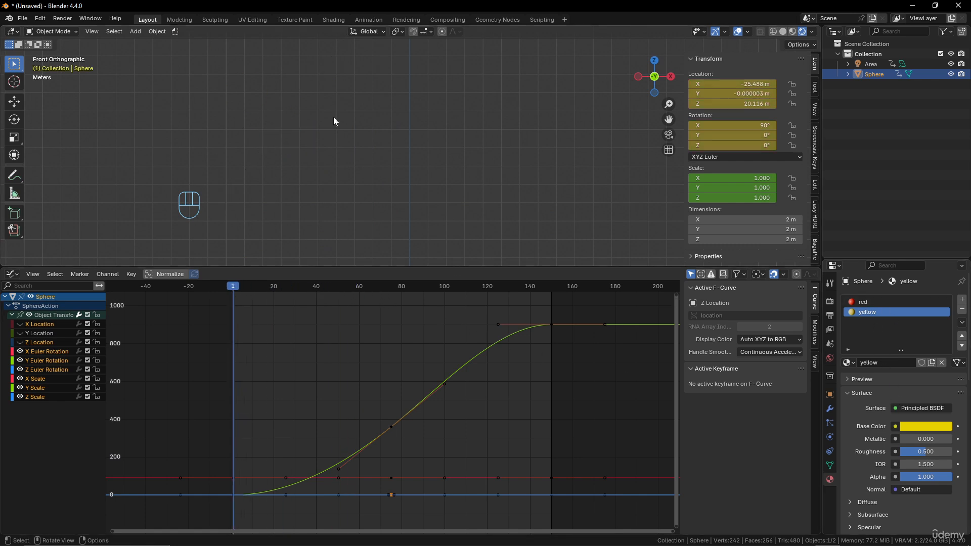
scroll(338, 109, down, 5)
scroll(342, 100, up, 2)
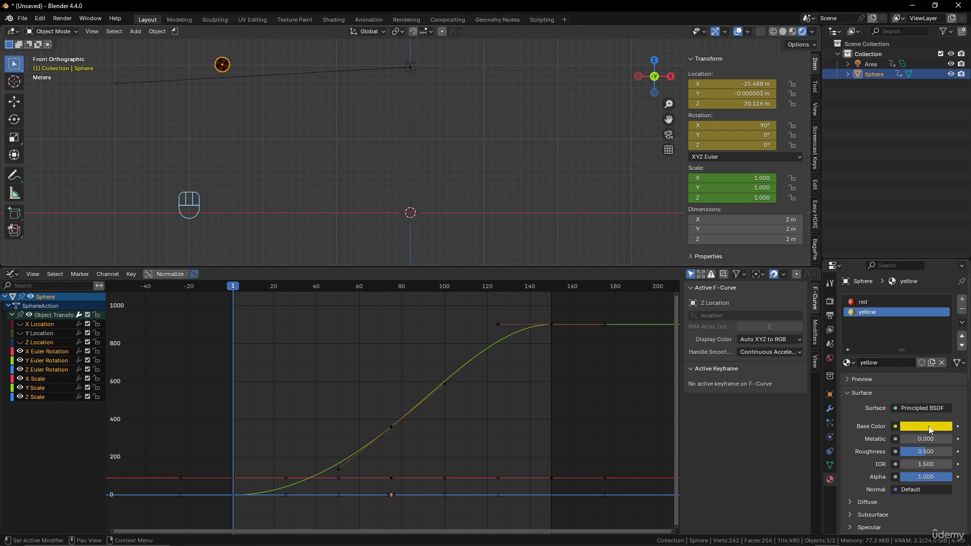
mouse_move(930, 430)
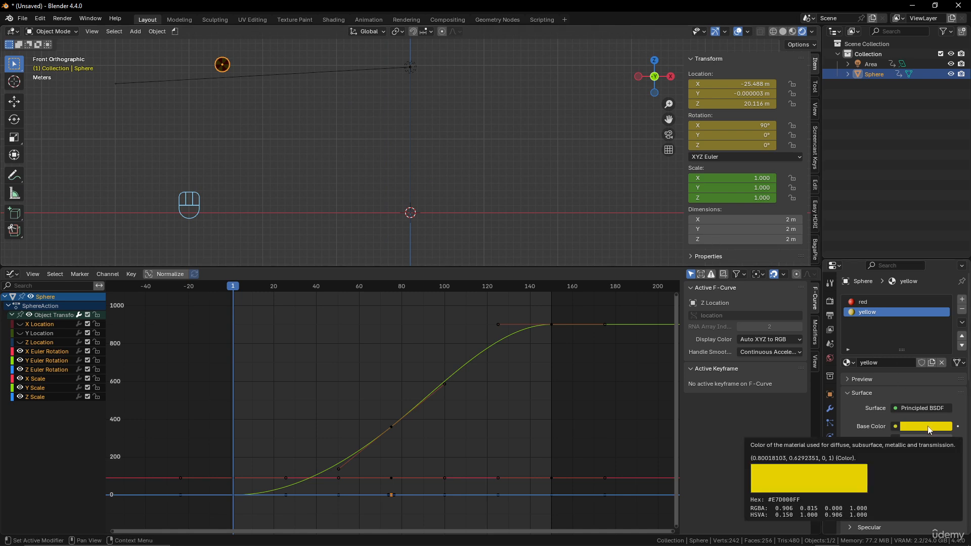
key(i)
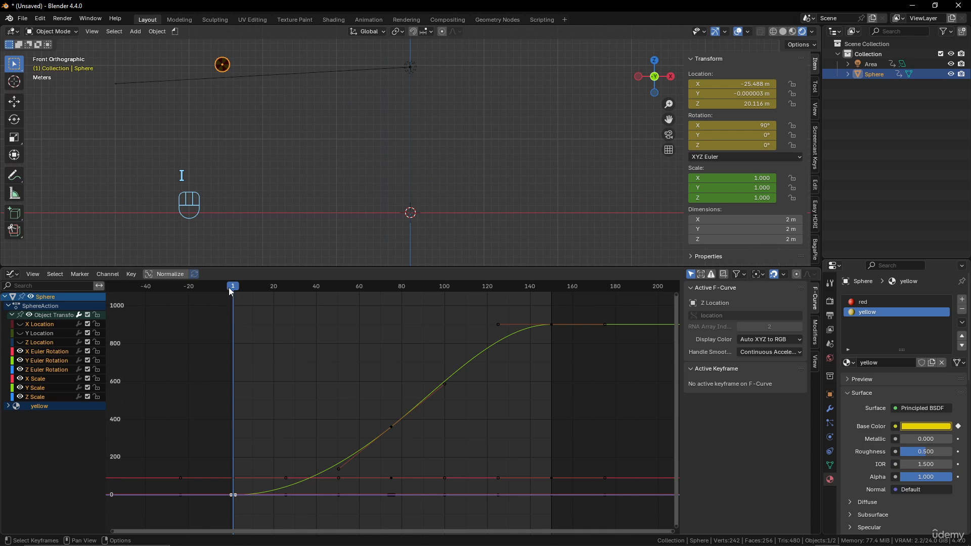
At frame 150, change the yellow material's base color to blue and insert a base color keyframe.
drag(230, 291, 552, 302)
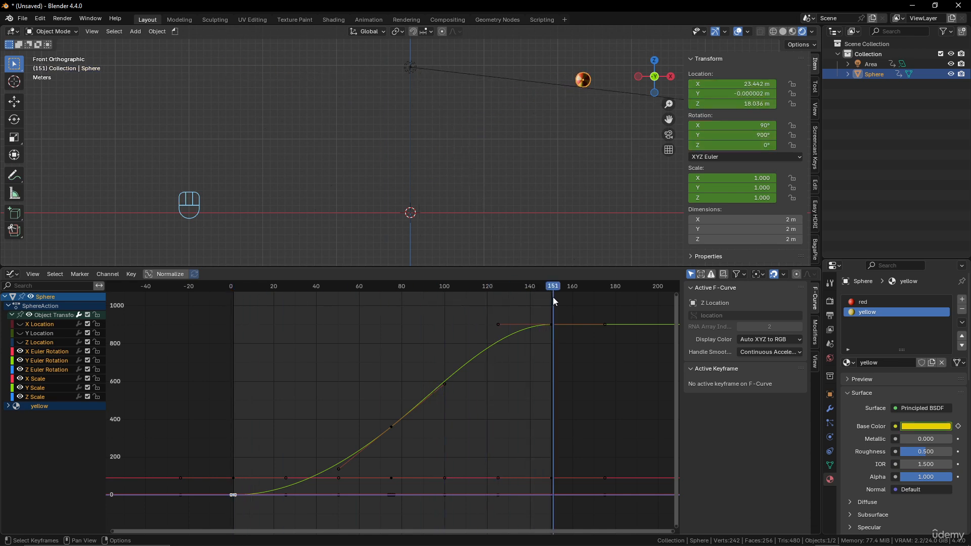
click(918, 427)
drag(876, 318, 928, 276)
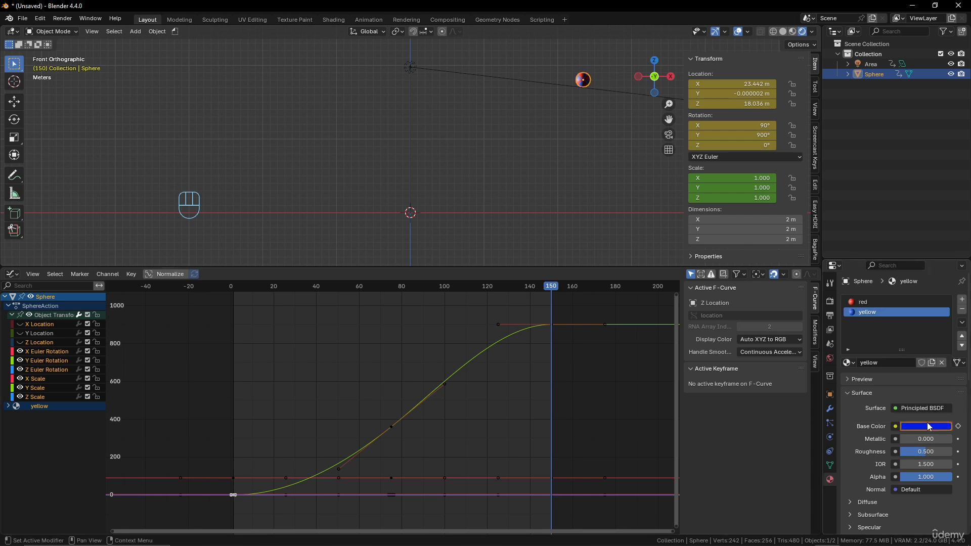
key(i)
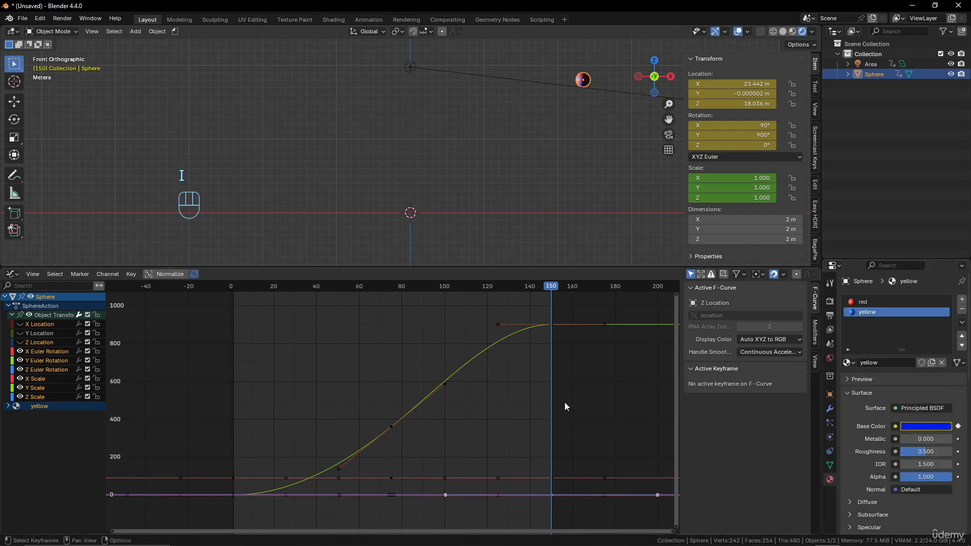
Scrub through the animation and examine the ball's stripe color change up close around frame 143.
drag(230, 290, 536, 337)
scroll(605, 117, up, 3)
shift+middle_drag(593, 120, 468, 182)
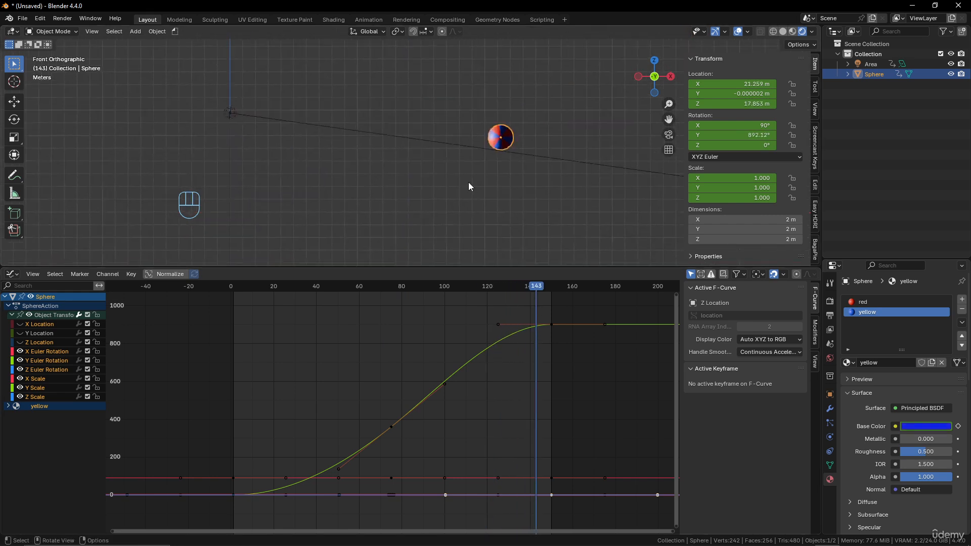
scroll(468, 183, up, 3)
scroll(449, 179, down, 2)
scroll(449, 183, down, 1)
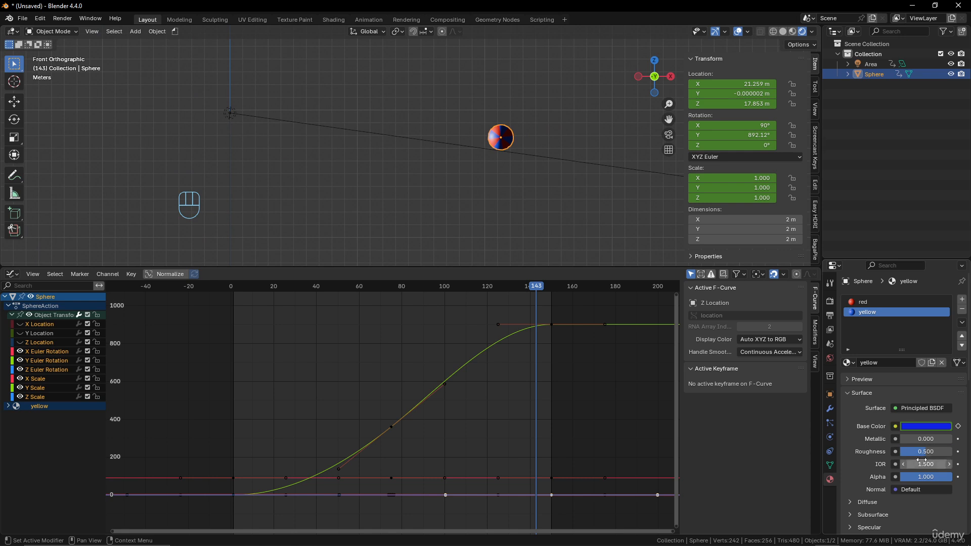
mouse_move(932, 478)
mouse_down()
mouse_move(880, 478)
mouse_move(941, 479)
mouse_up()
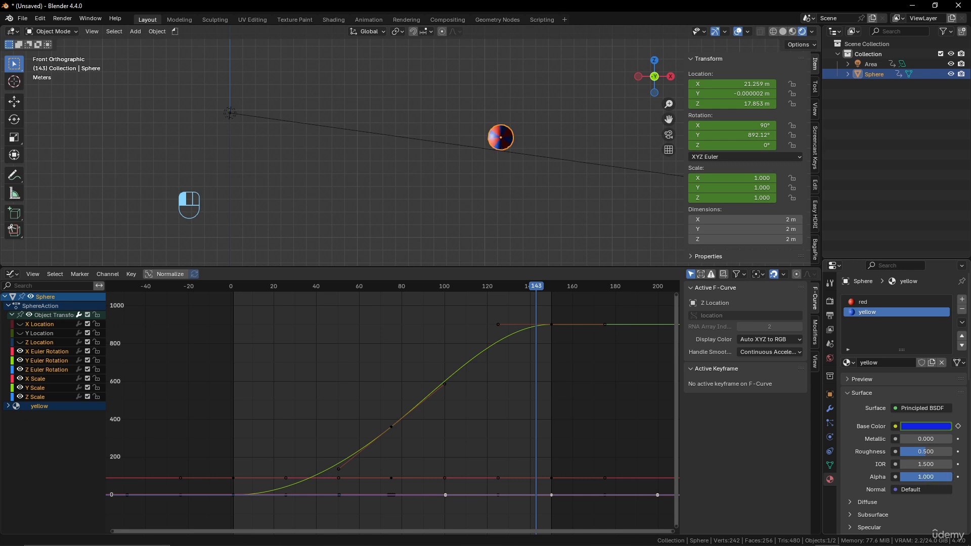
mouse_move(941, 478)
mouse_down()
mouse_move(880, 478)
mouse_move(941, 478)
mouse_up()
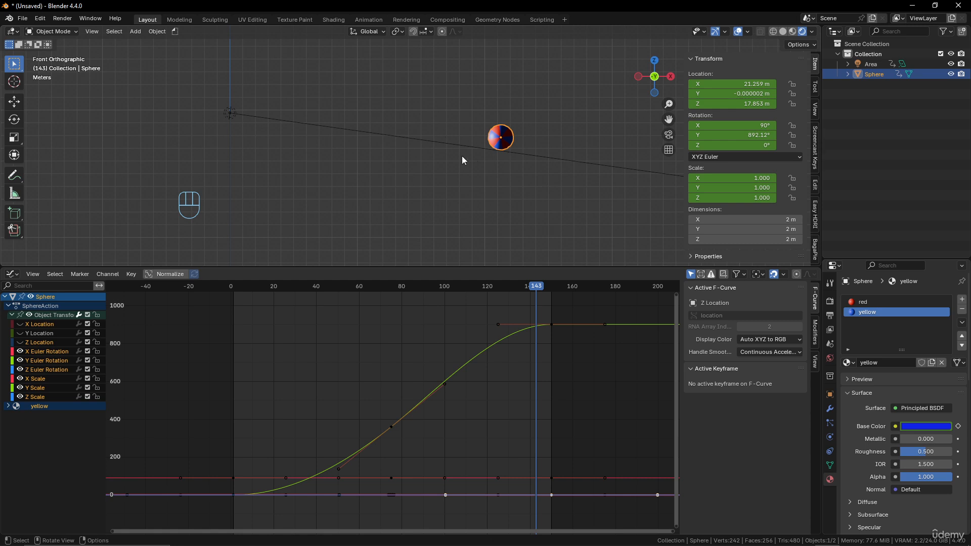
At frame 120, insert alpha keyframes with value 1.000 for both the yellow and the red material.
click(233, 287)
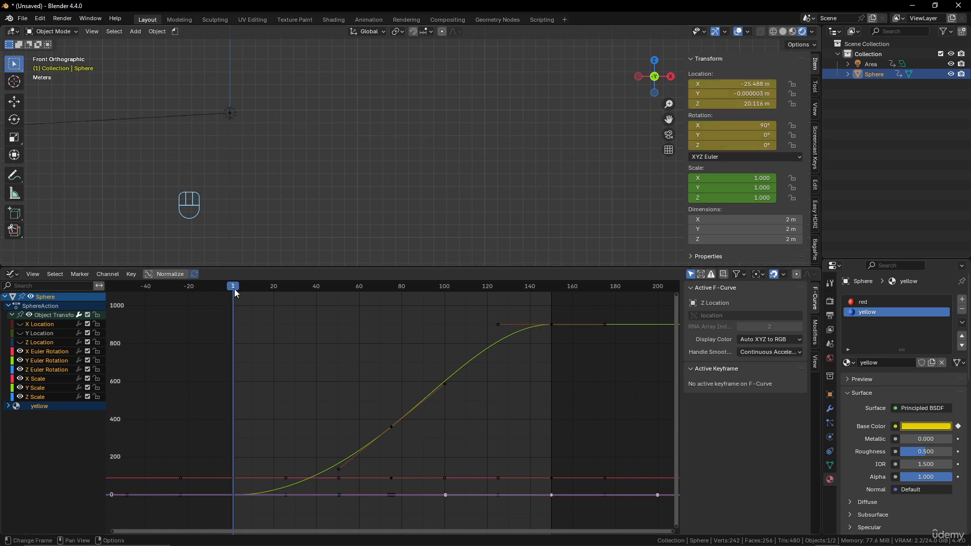
drag(234, 288, 487, 322)
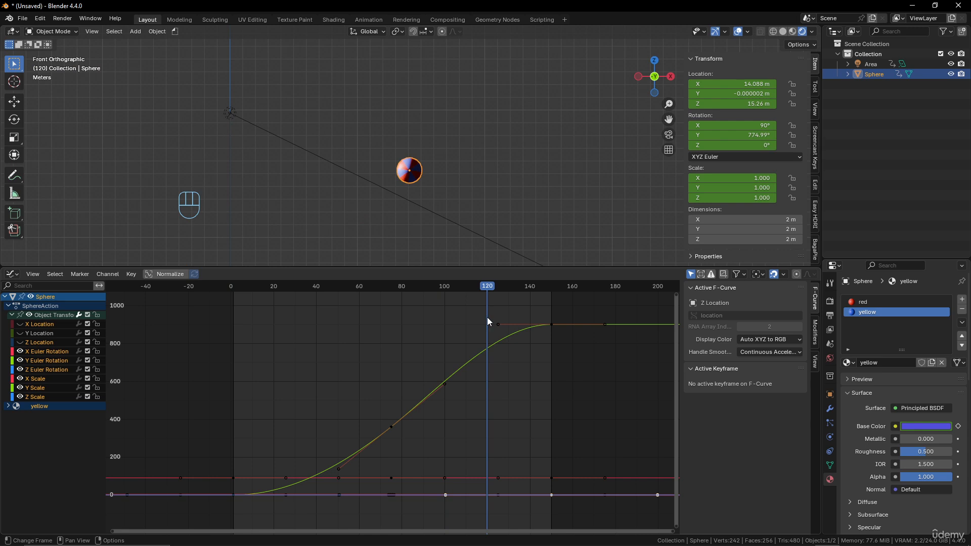
scroll(408, 172, up, 5)
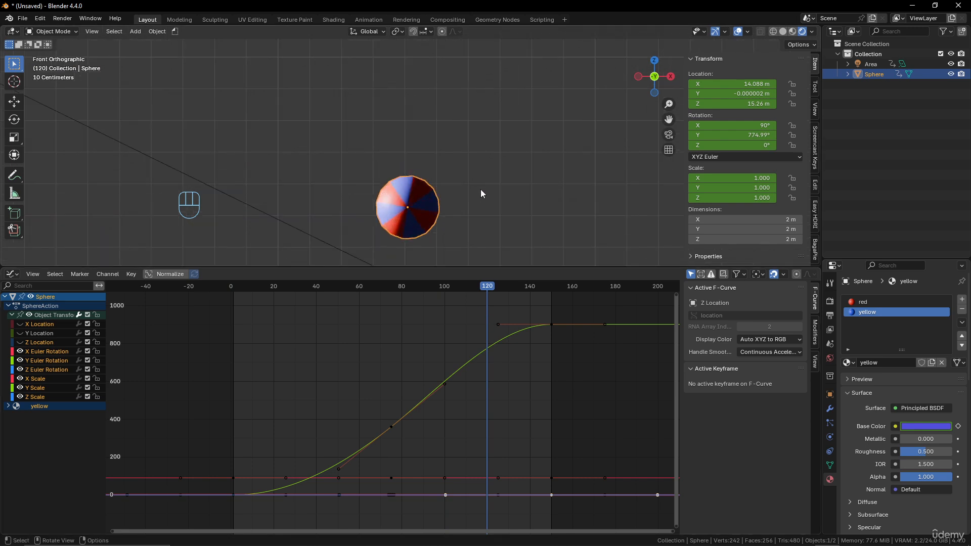
shift+middle_drag(572, 167, 484, 137)
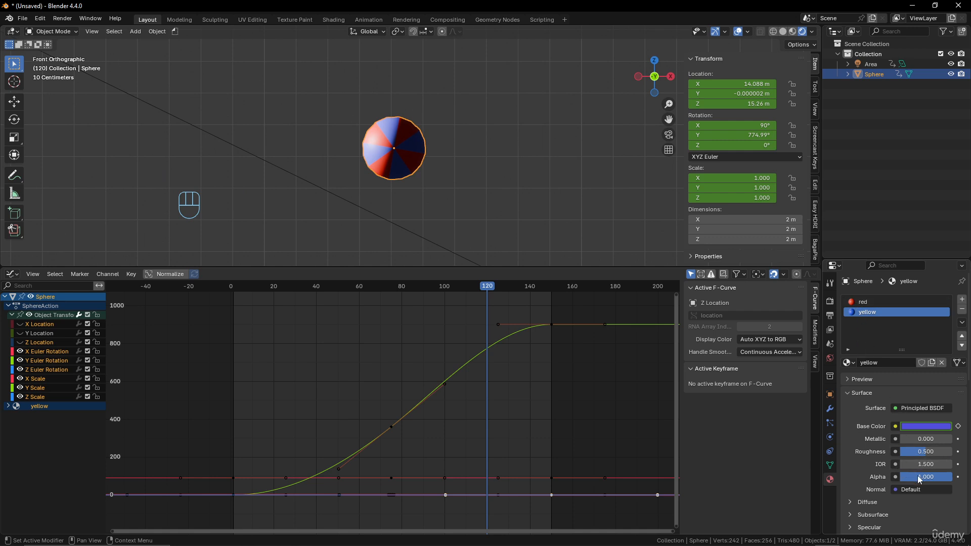
key(i)
click(870, 302)
key(i)
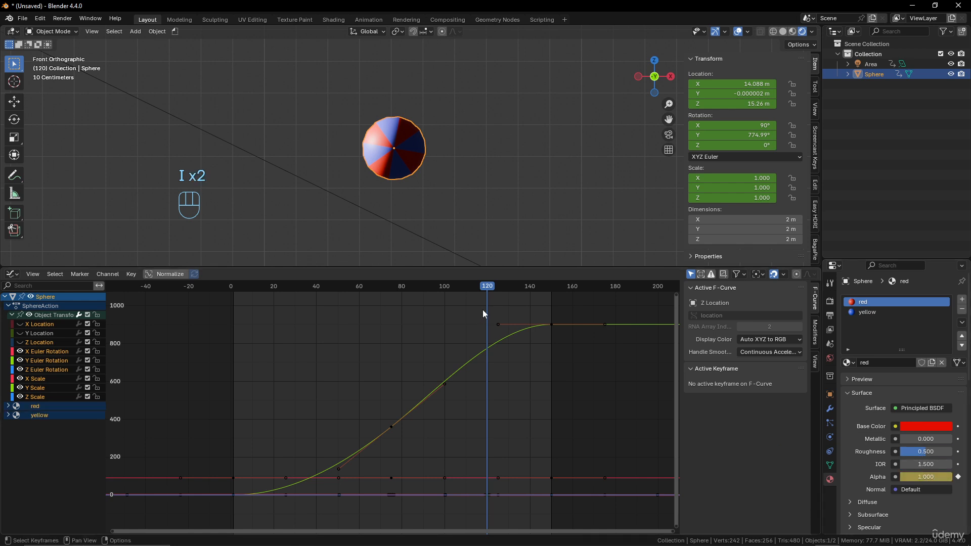
At frame 121, set the red material's alpha to 0 and insert an alpha keyframe.
key(Right)
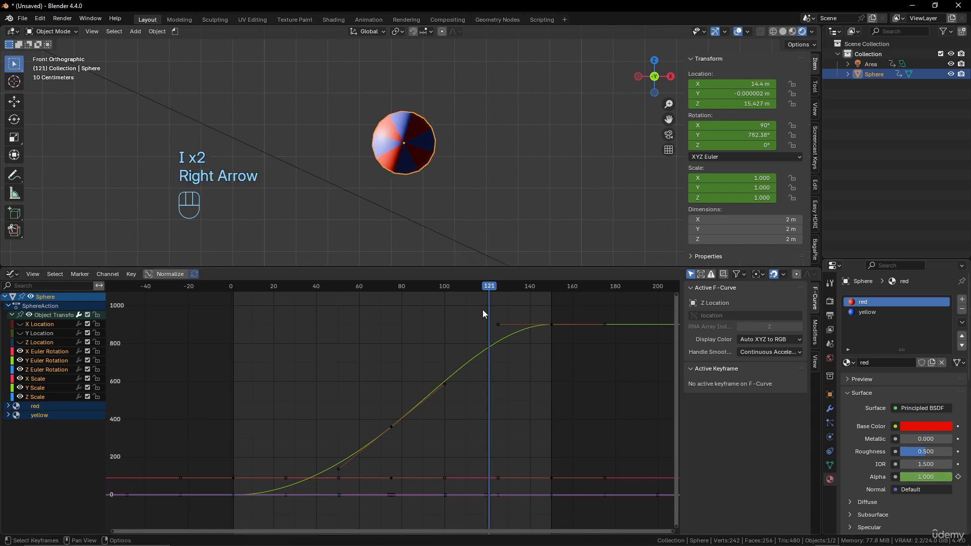
click(933, 476)
text(0)
click(879, 469)
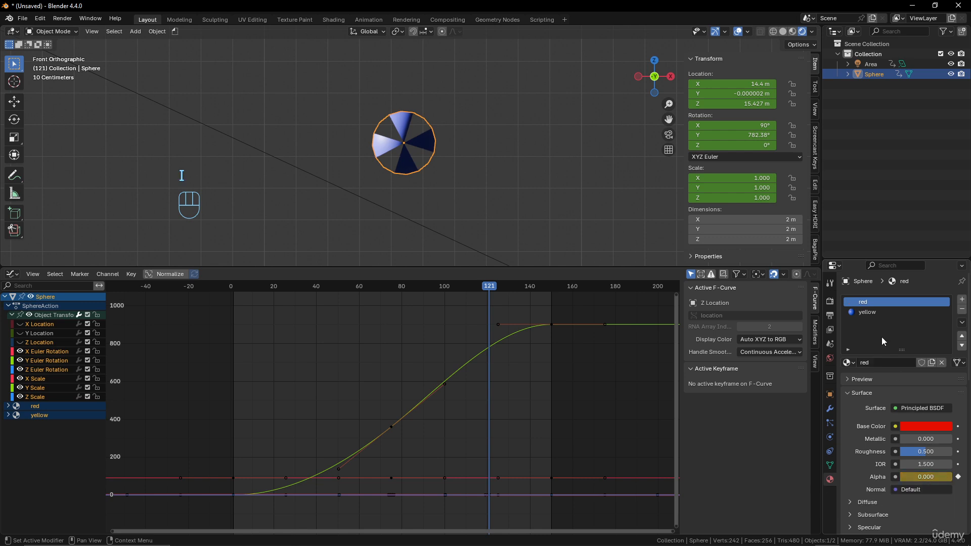
At frame 121, set the yellow material's alpha to 0 and insert an alpha keyframe.
click(880, 312)
click(927, 478)
text(0)
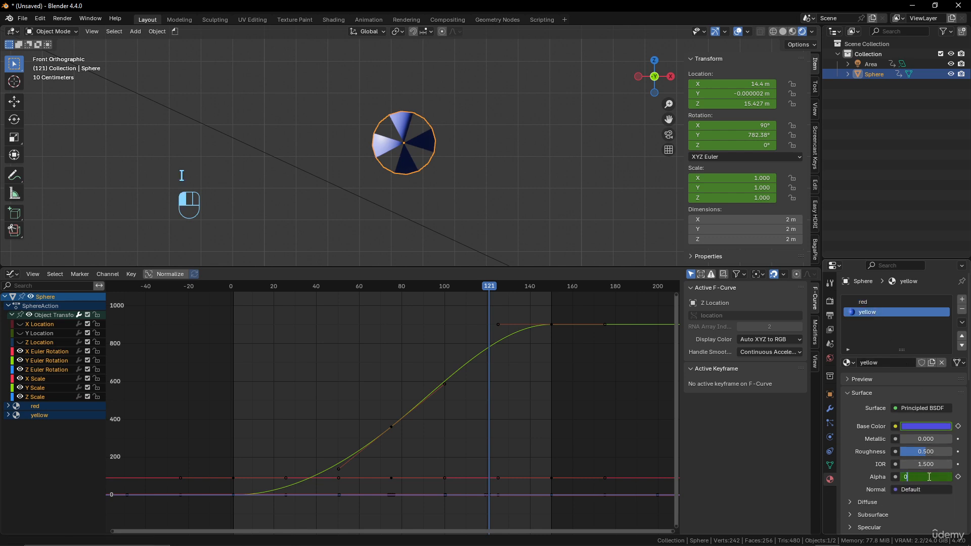
click(875, 466)
key(i)
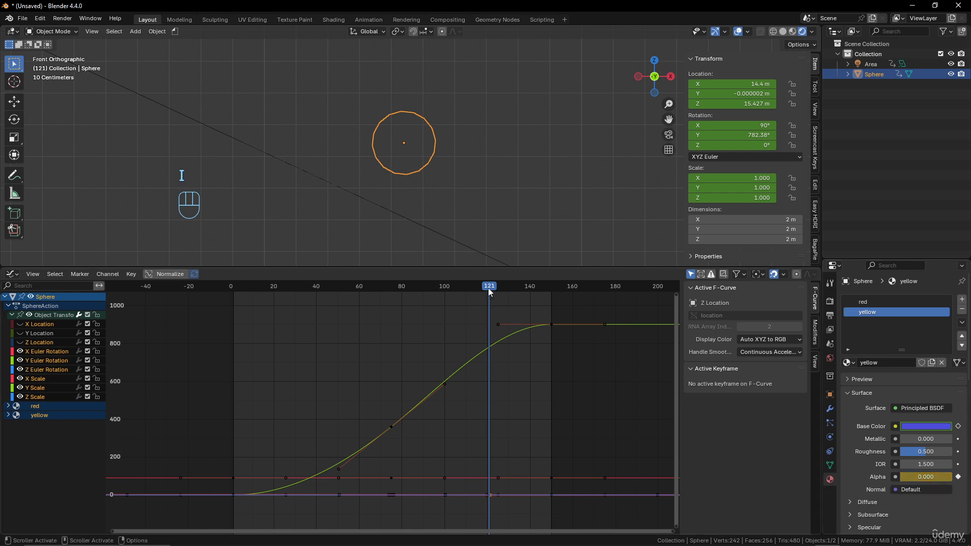
Deselect the ball, scrub back through the animation to frame 75, and examine the ball's appearance there up close.
drag(488, 287, 472, 287)
key(alt+a)
scroll(469, 183, down, 9)
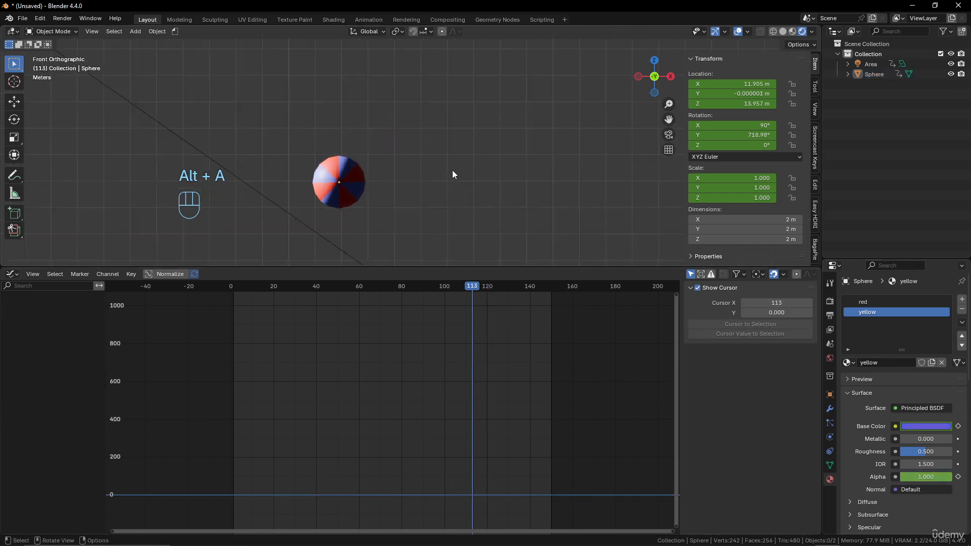
drag(471, 285, 390, 325)
scroll(378, 224, up, 5)
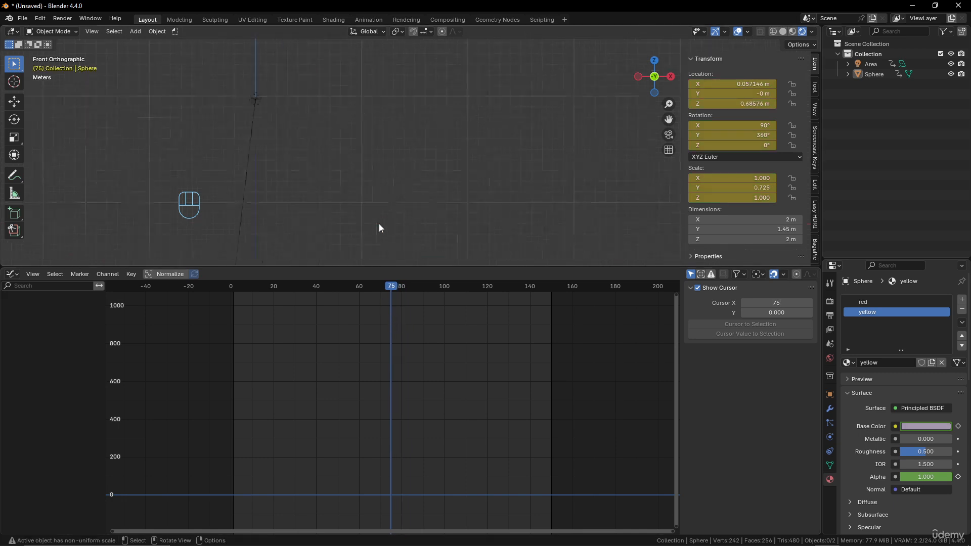
shift+middle_drag(398, 201, 537, 63)
scroll(427, 166, up, 2)
shift+middle_drag(425, 171, 454, 144)
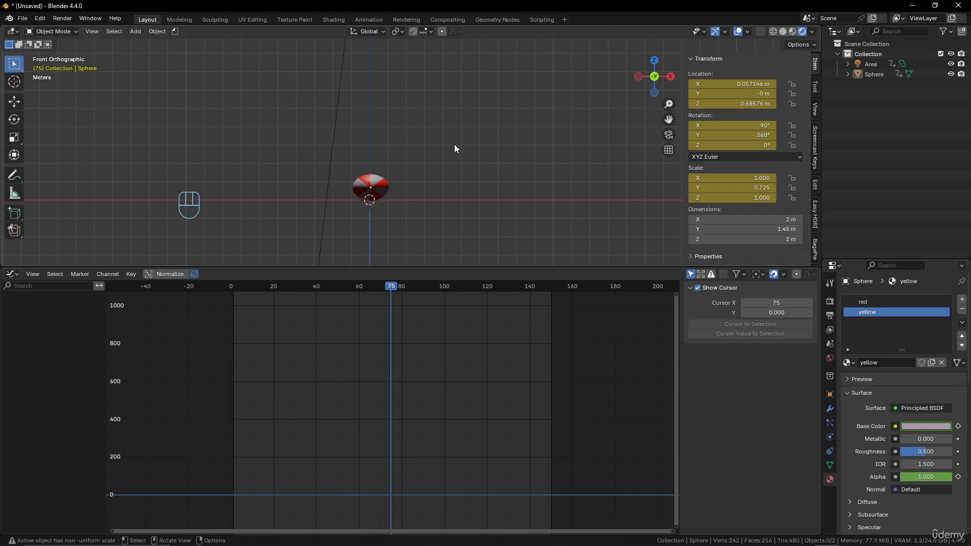
click(830, 408)
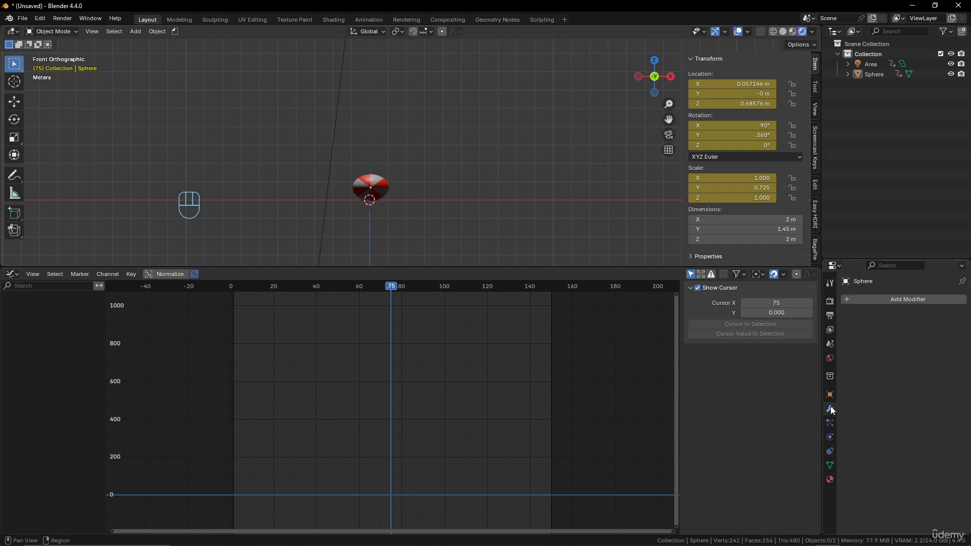
click(906, 301)
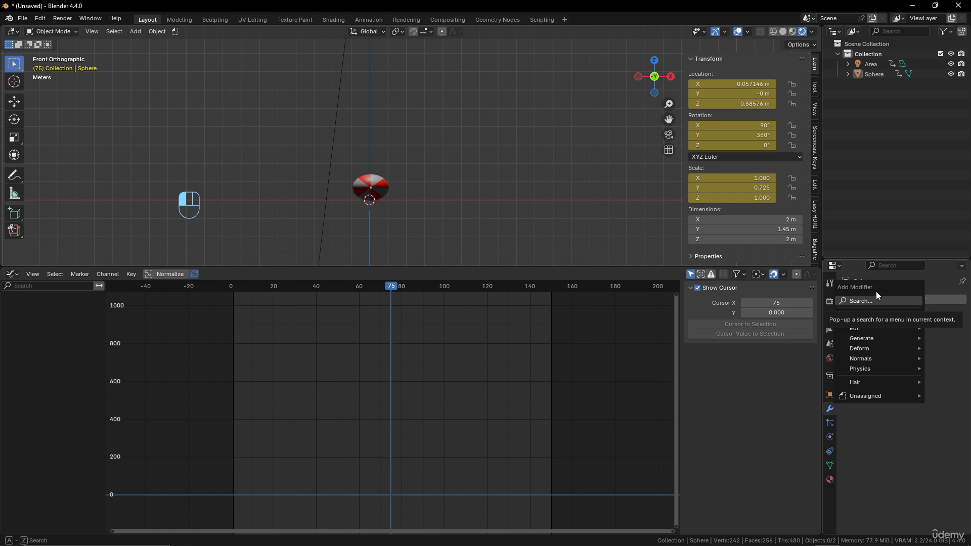
mouse_move(882, 338)
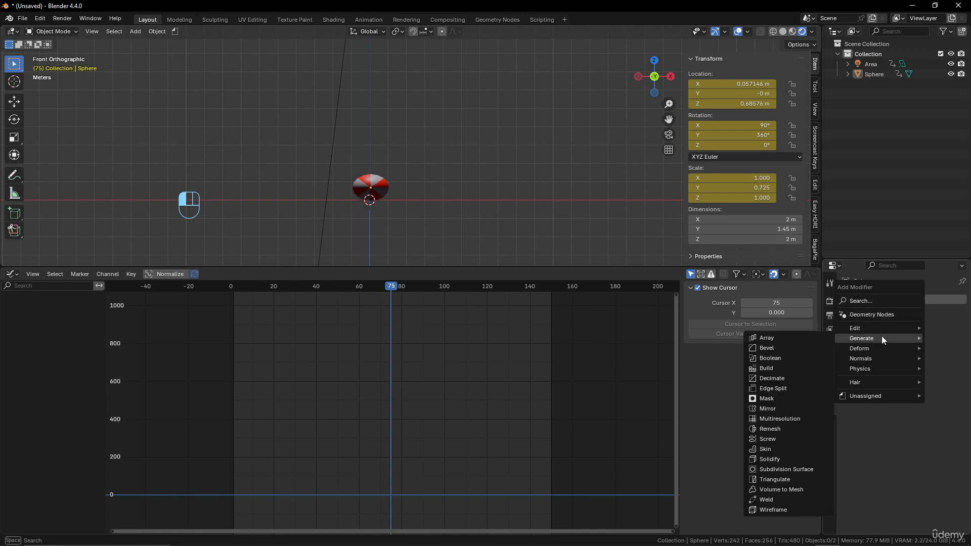
click(786, 459)
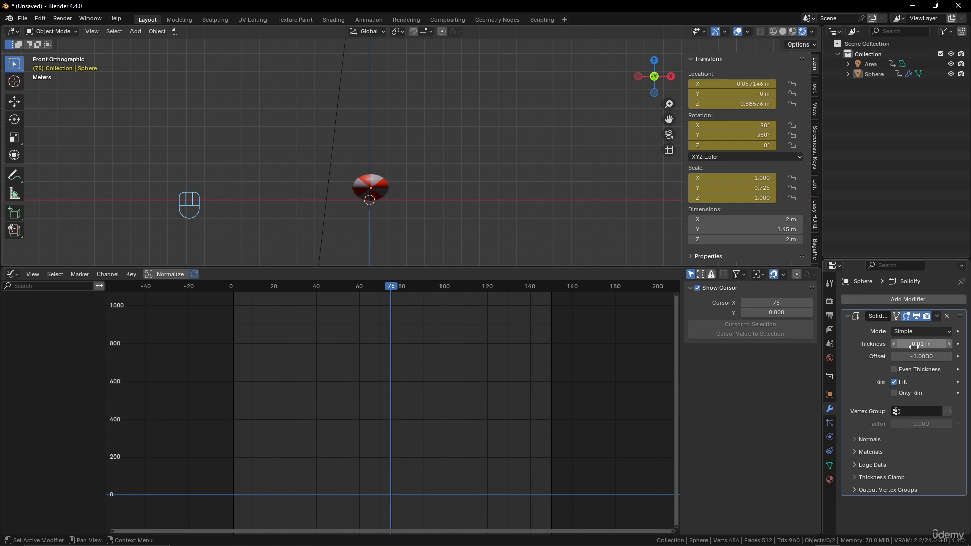
drag(913, 344, 918, 343)
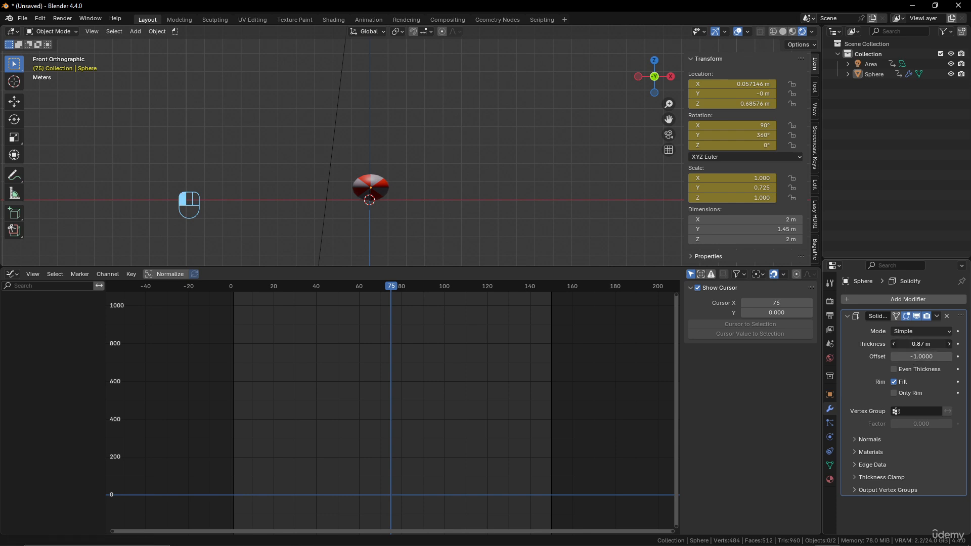
drag(919, 344, 930, 344)
click(946, 317)
Select the ball and add a Solidify modifier with an offset of 1.0000 and a thickness of 0 m.
click(378, 187)
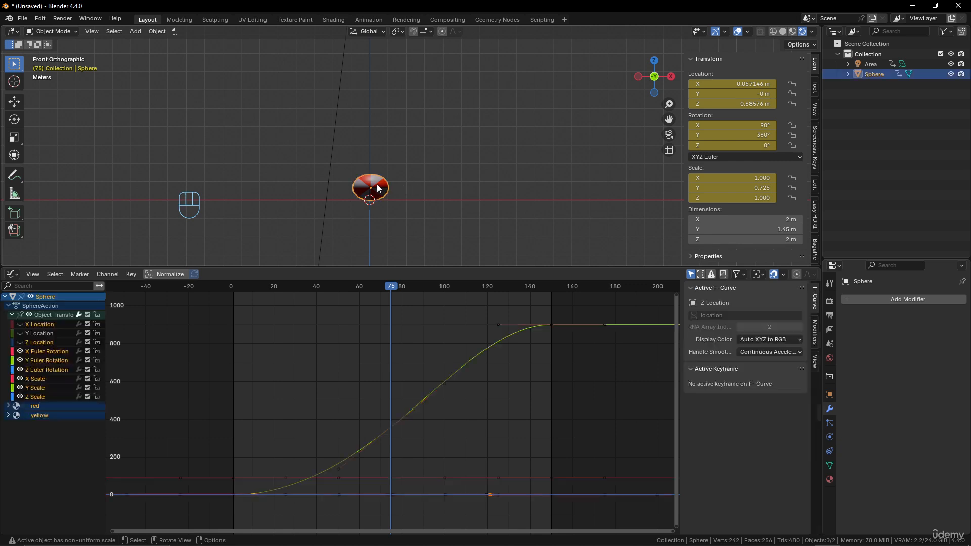
click(901, 300)
mouse_move(901, 301)
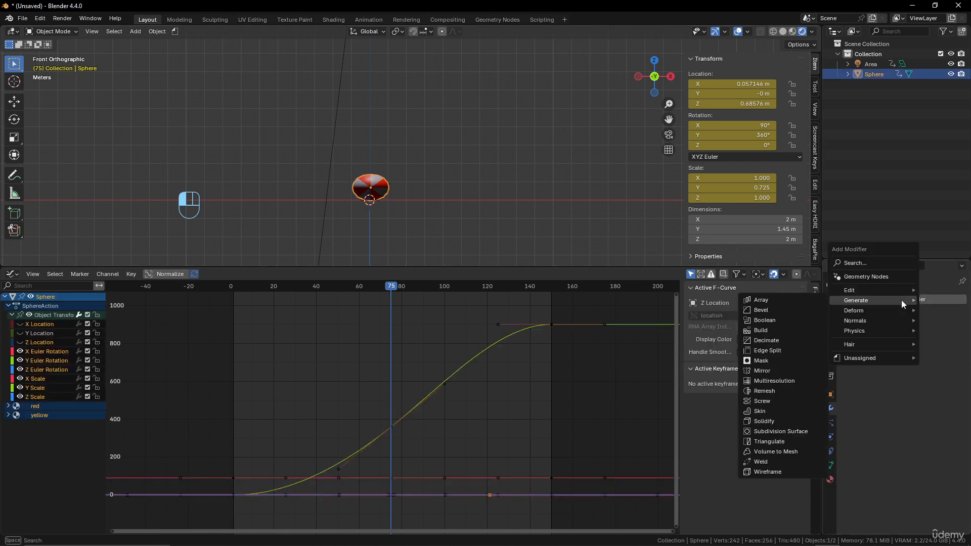
click(771, 420)
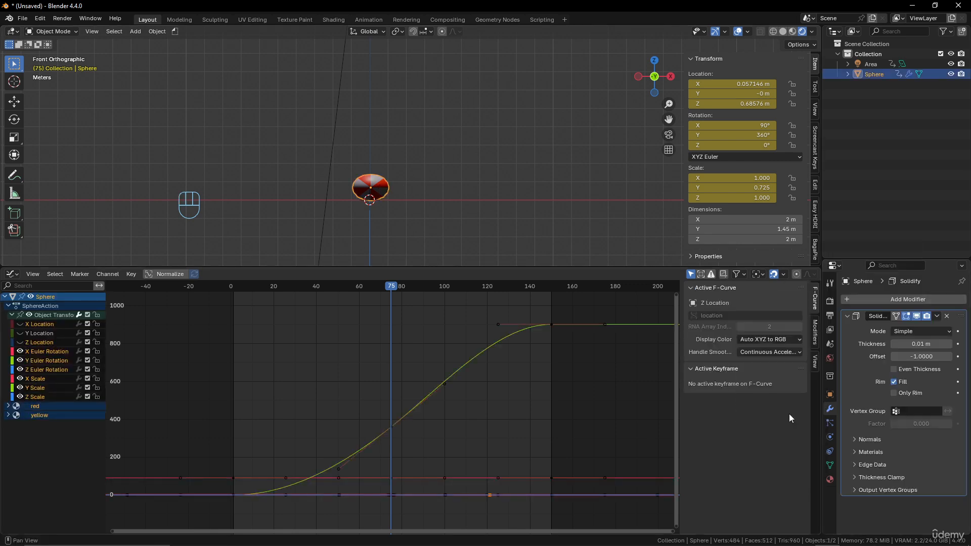
mouse_move(908, 344)
mouse_down()
mouse_move(859, 344)
mouse_move(925, 355)
mouse_move(940, 355)
mouse_move(921, 344)
mouse_move(951, 344)
mouse_move(918, 344)
mouse_up()
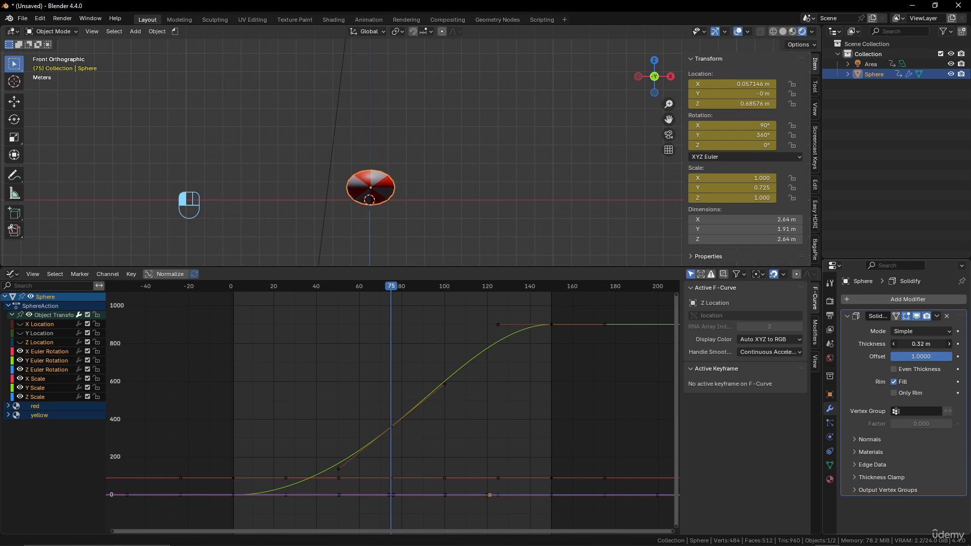
click(917, 344)
text(0)
key(Return)
Insert Solidify thickness keyframes of 0 m at frame 2 and around frame 57.
scroll(374, 145, down, 5)
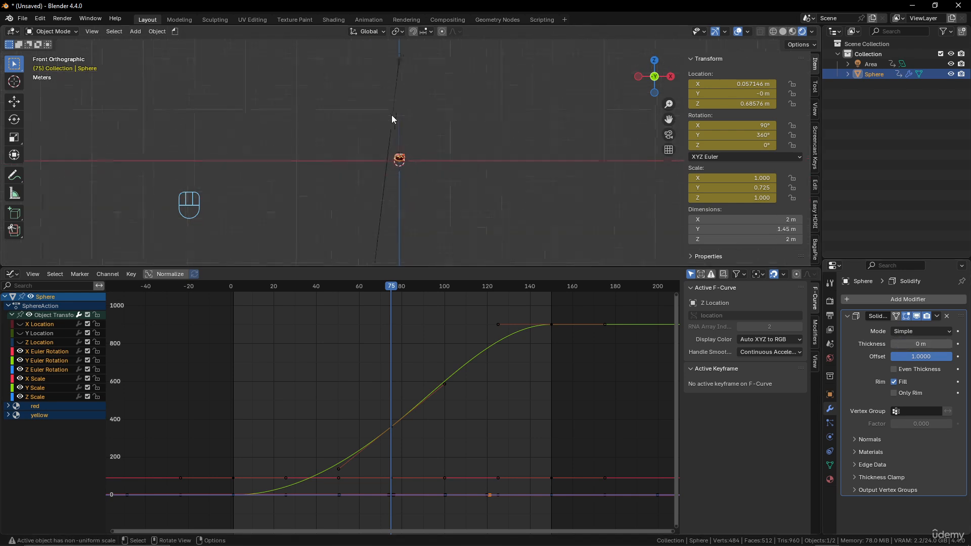
drag(392, 287, 234, 300)
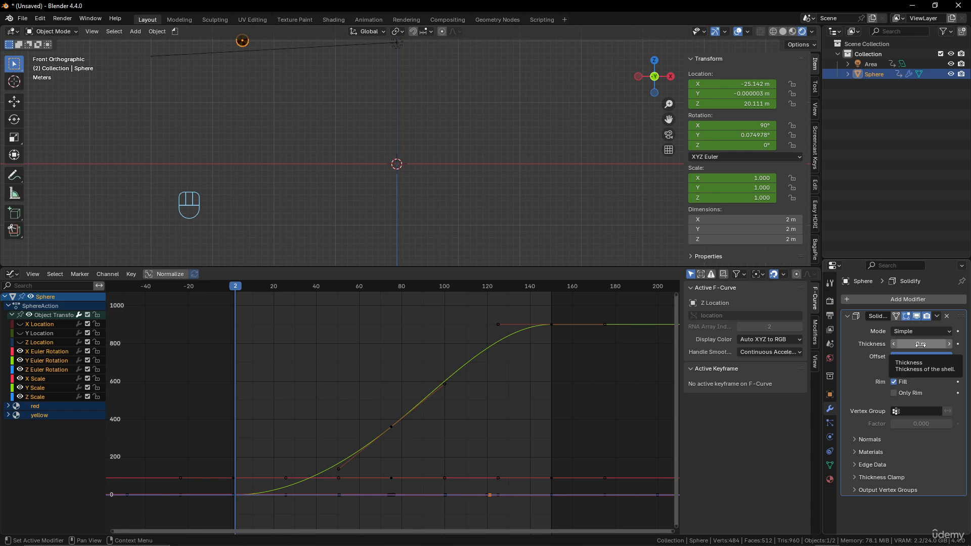
key(i)
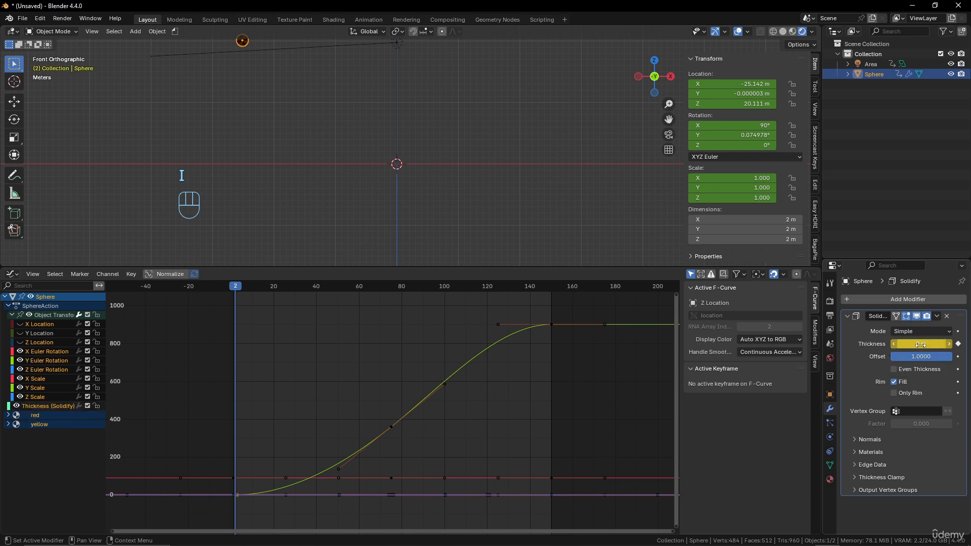
drag(241, 289, 392, 292)
key(i)
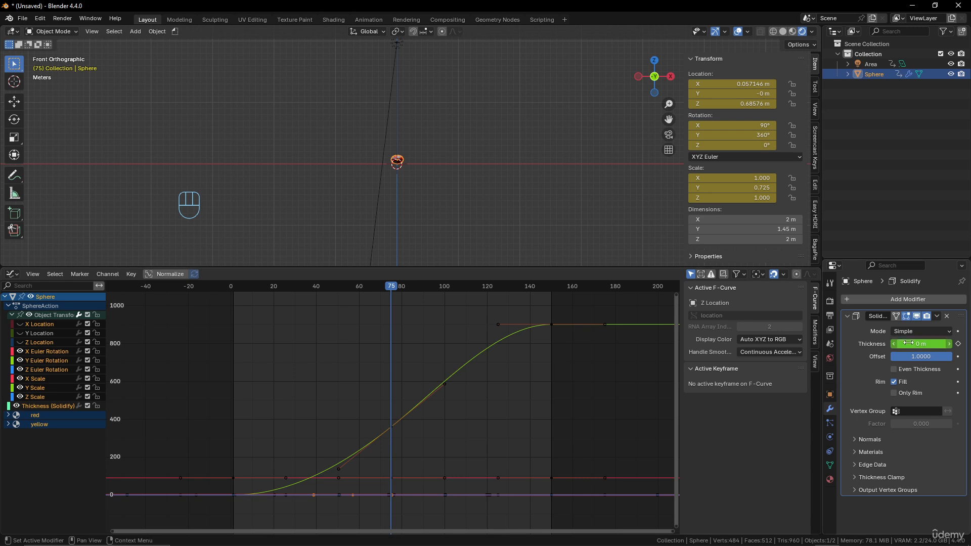
At frame 75, raise the Solidify thickness to about 1.03 m, insert a keyframe, and scrub ahead to frame 107.
drag(918, 344, 956, 345)
key(i)
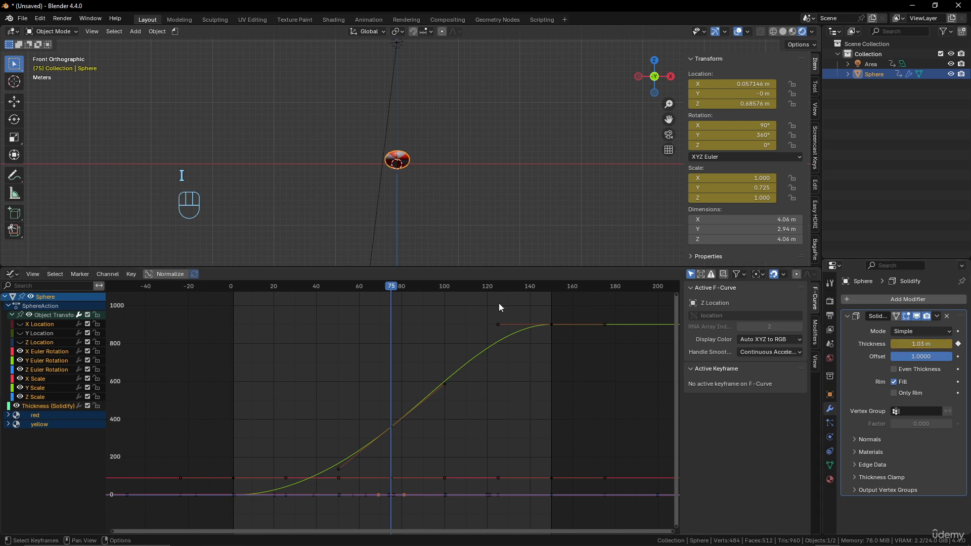
drag(395, 294, 460, 316)
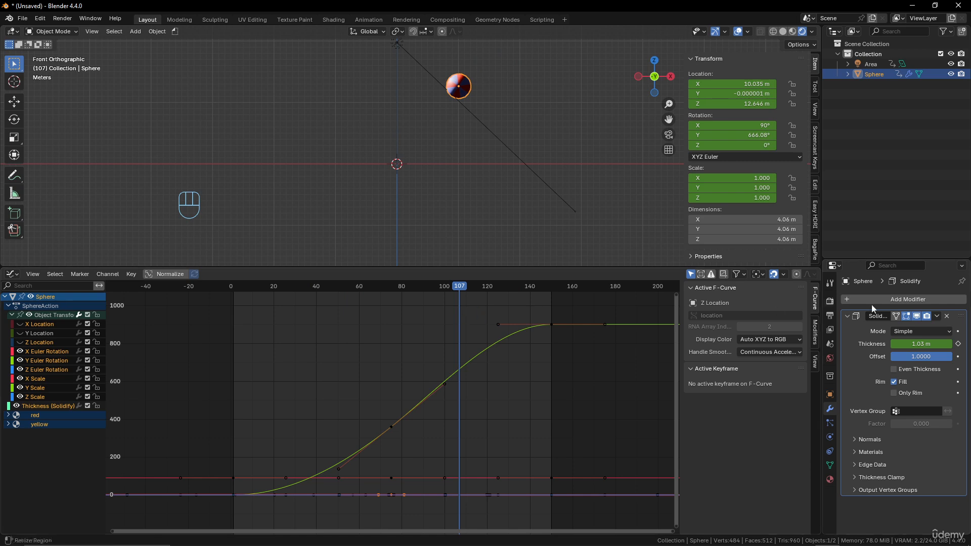
Add an Array modifier to the ball with a count of 1 and insert a count keyframe at frame 1.
click(908, 300)
mouse_move(907, 298)
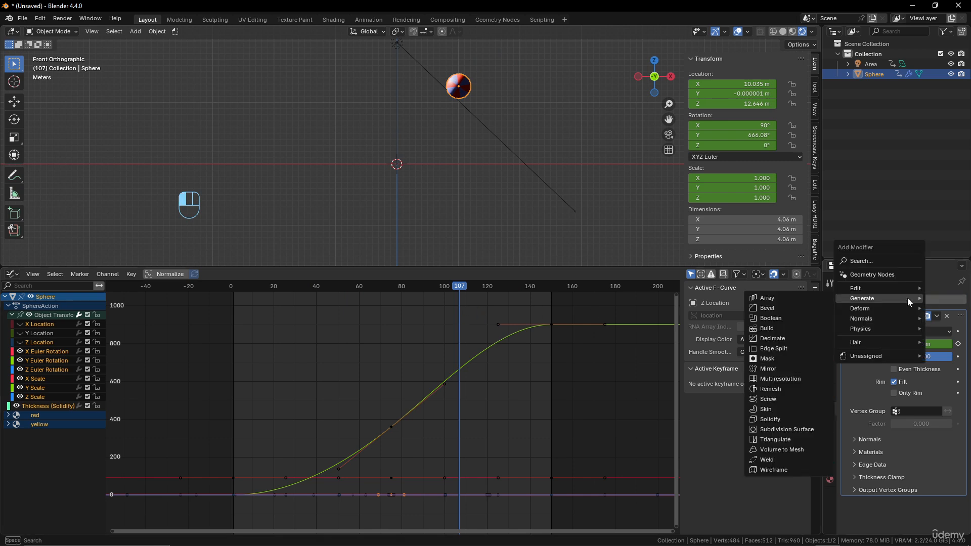
click(797, 299)
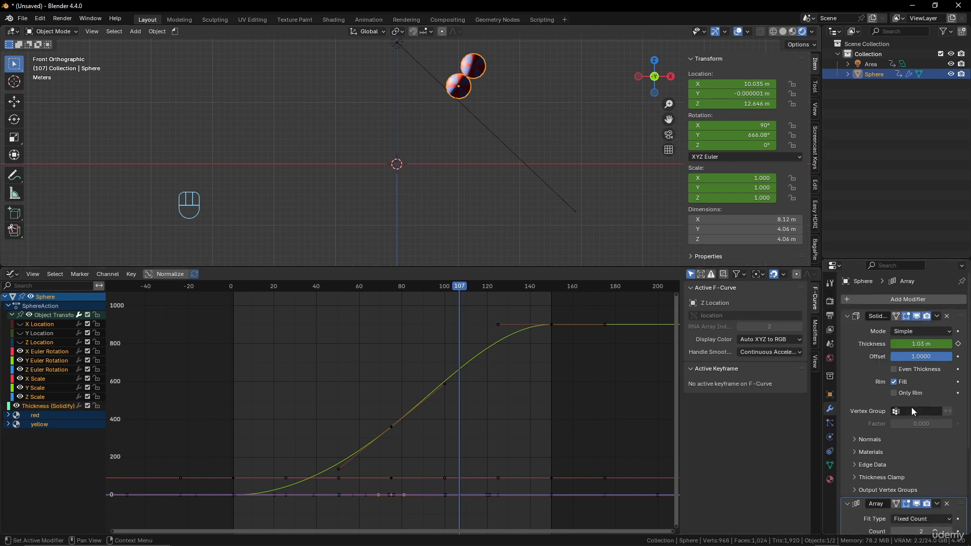
scroll(911, 407, down, 5)
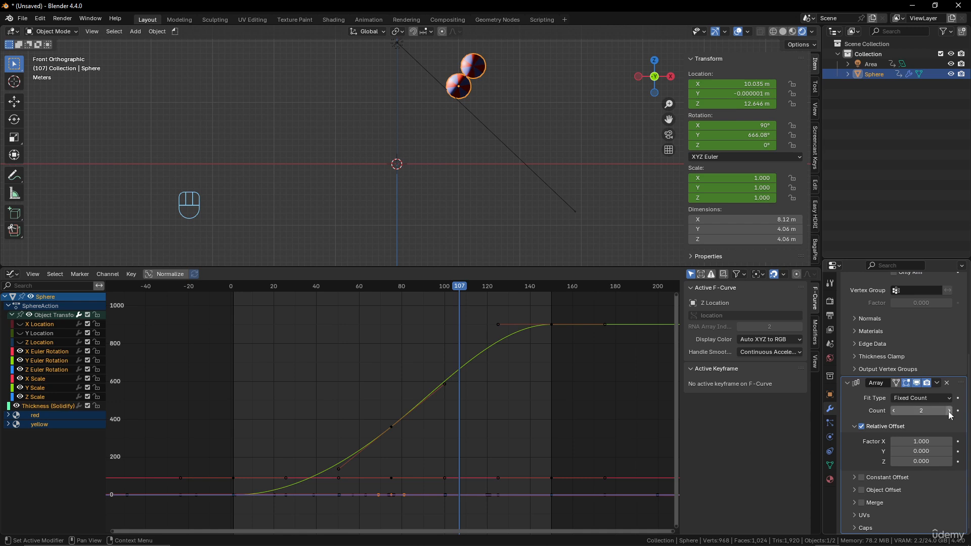
click(893, 410)
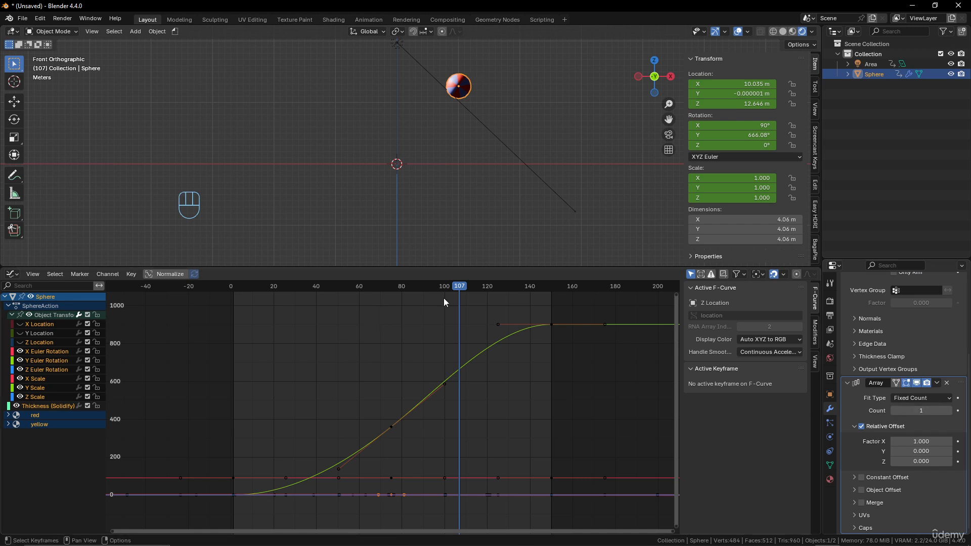
drag(457, 286, 233, 289)
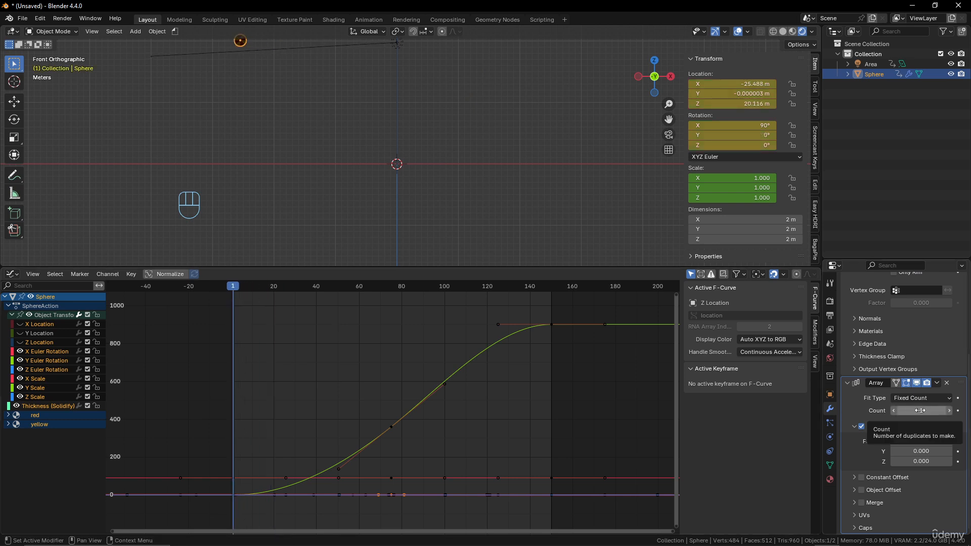
key(i)
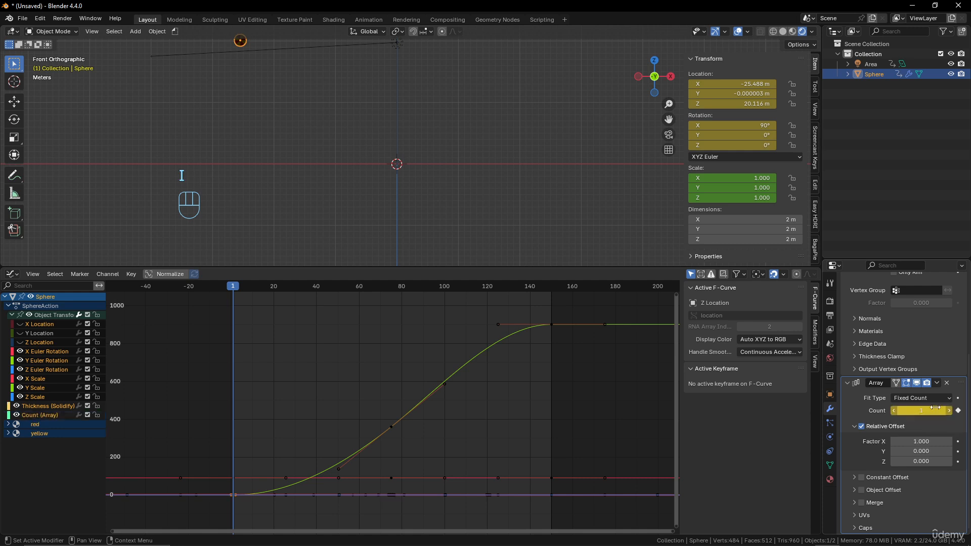
At frame 118, set the Array count to 10, insert a count keyframe, and scrub the early frames to check the animation.
drag(240, 289, 483, 290)
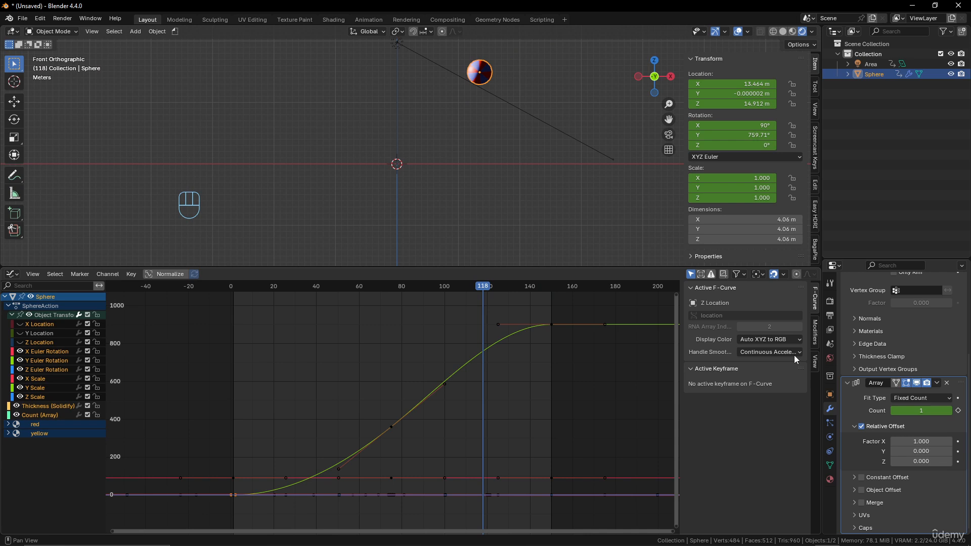
click(920, 411)
text(15)
key(Return)
mouse_move(933, 411)
mouse_down()
mouse_move(920, 410)
mouse_move(927, 410)
mouse_up()
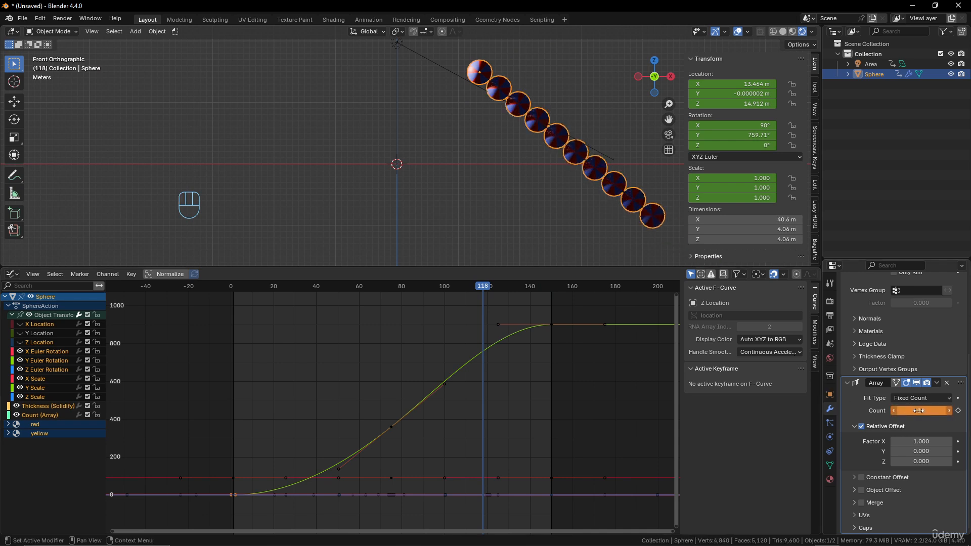
key(i)
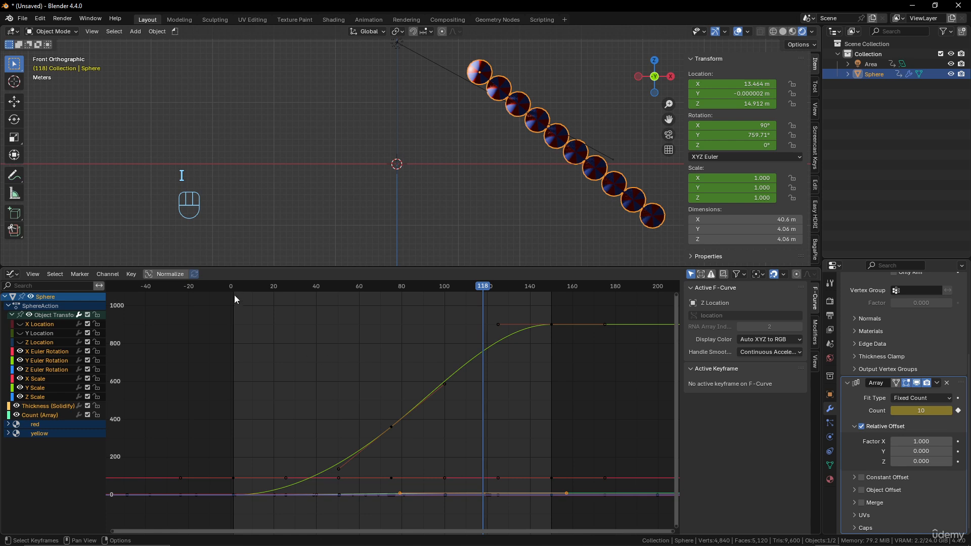
drag(234, 287, 274, 352)
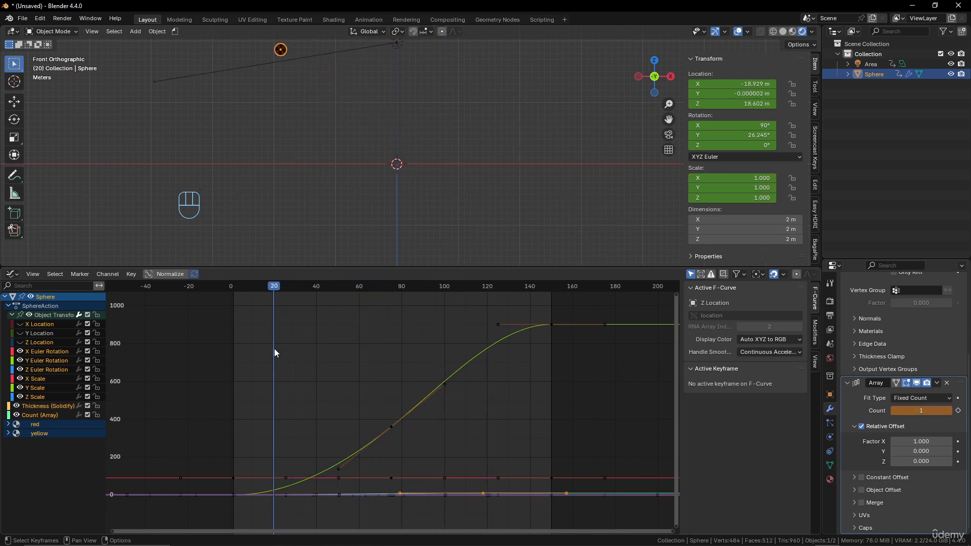